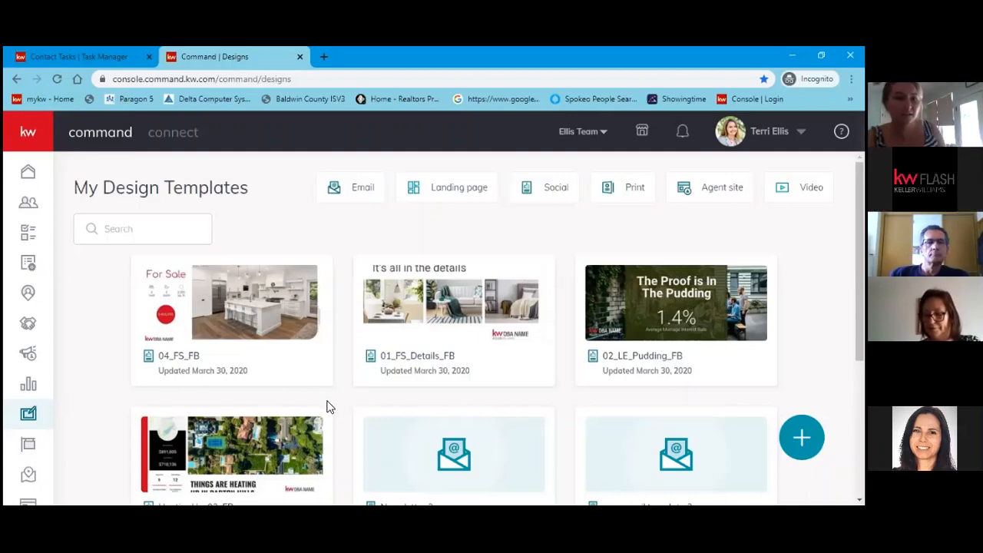
Filter My Design Templates to Social, listing designs like HeatingUp-02_FB and JustListed-Modern_FB.
{"action": "left_click", "coordinate": [28, 415]}
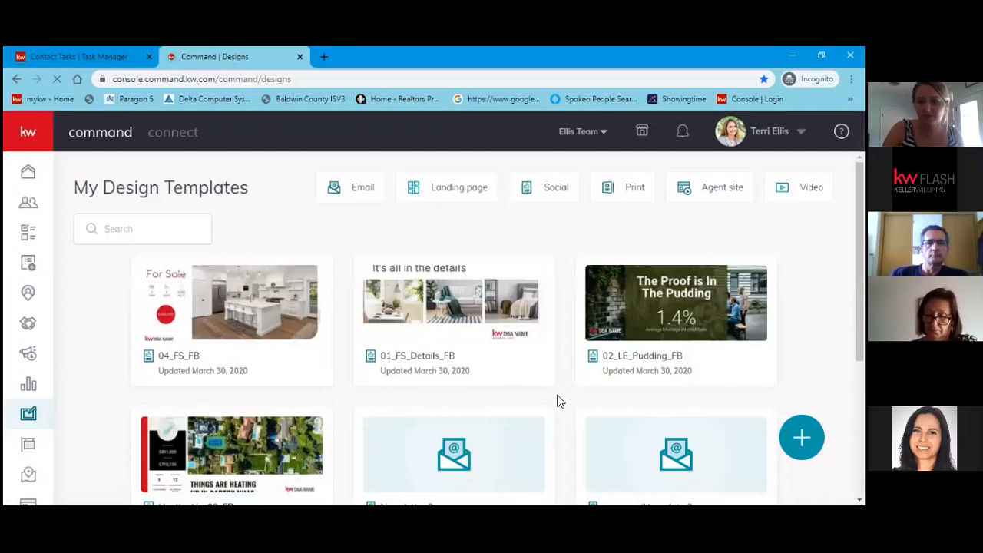
{"action": "scroll", "coordinate": [544, 417], "scroll_direction": "down", "scroll_amount": 2}
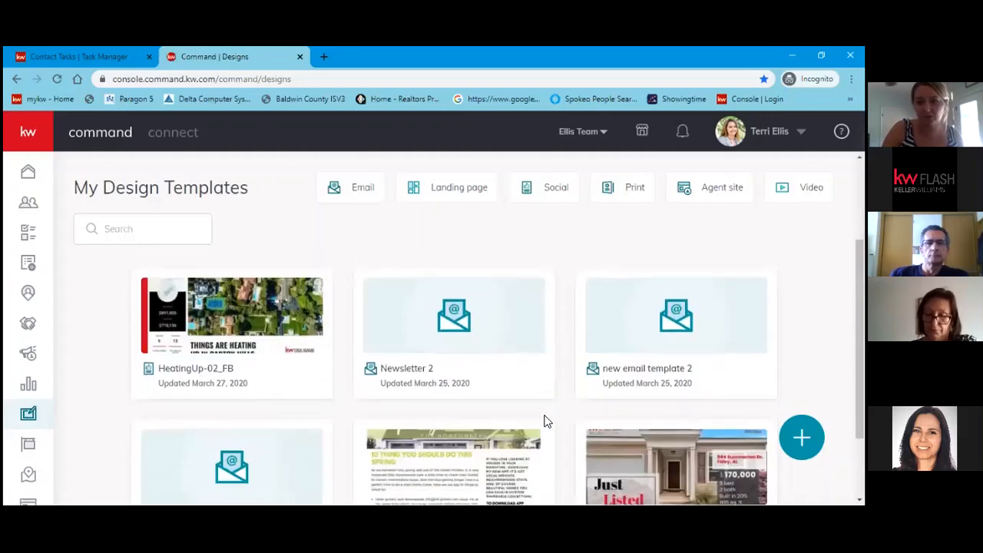
{"action": "scroll", "coordinate": [545, 421], "scroll_direction": "up", "scroll_amount": 2}
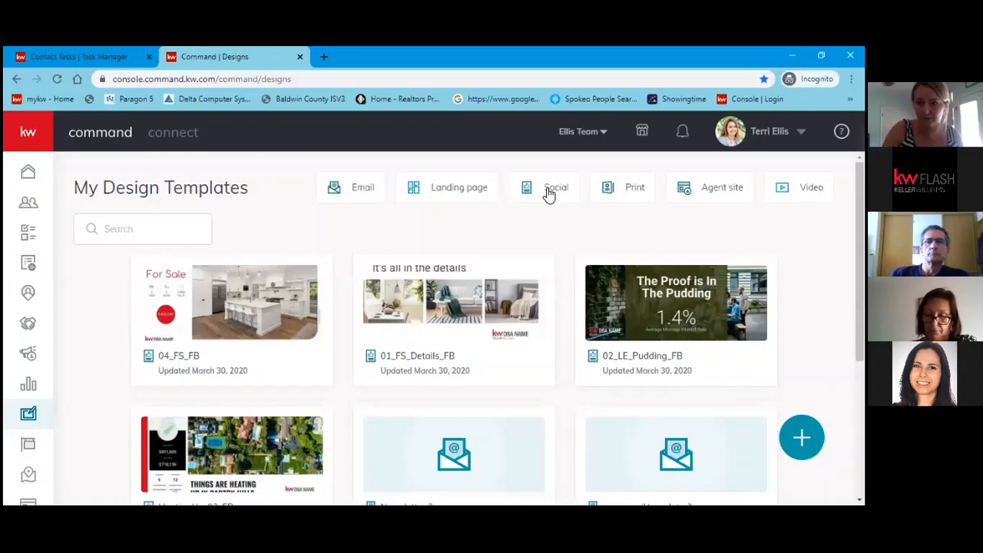
{"action": "left_click", "coordinate": [548, 192]}
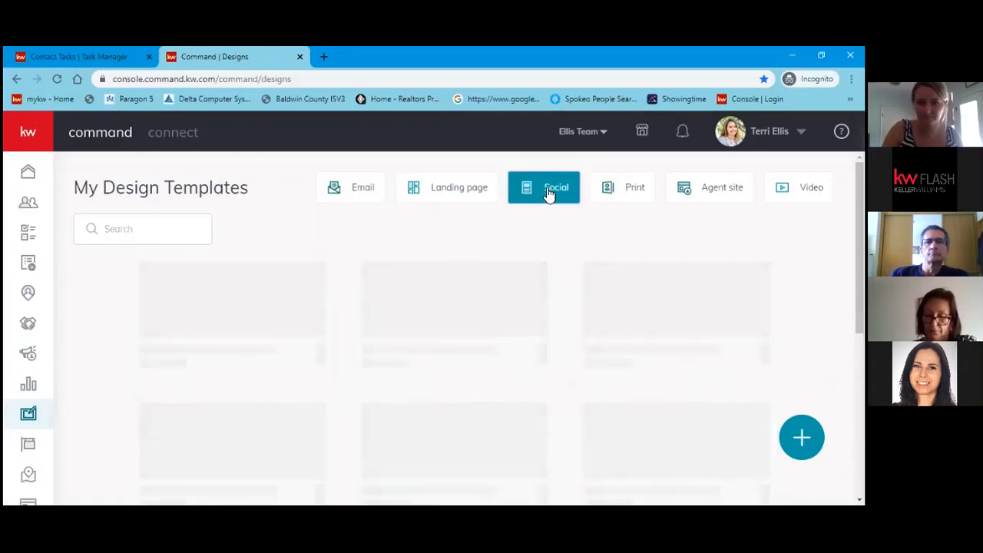
{"action": "scroll", "coordinate": [664, 303], "scroll_direction": "down", "scroll_amount": 1}
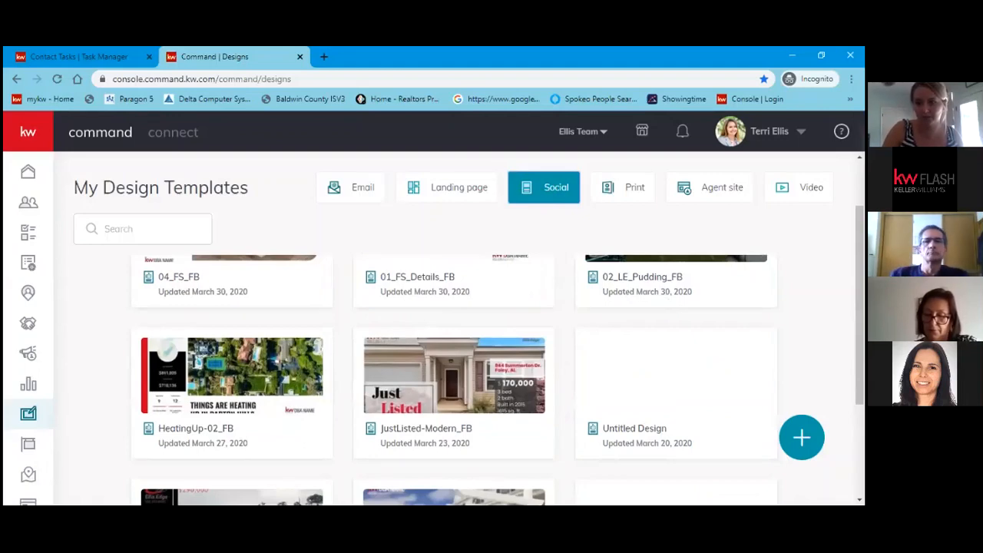
Create a new Social design and continue to the template library.
{"action": "left_click", "coordinate": [801, 437]}
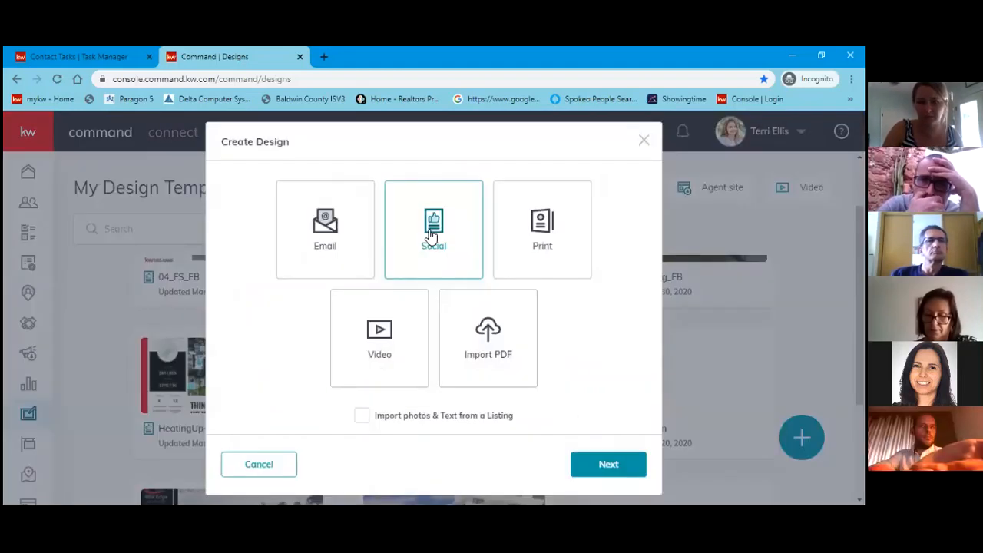
{"action": "left_click", "coordinate": [431, 236]}
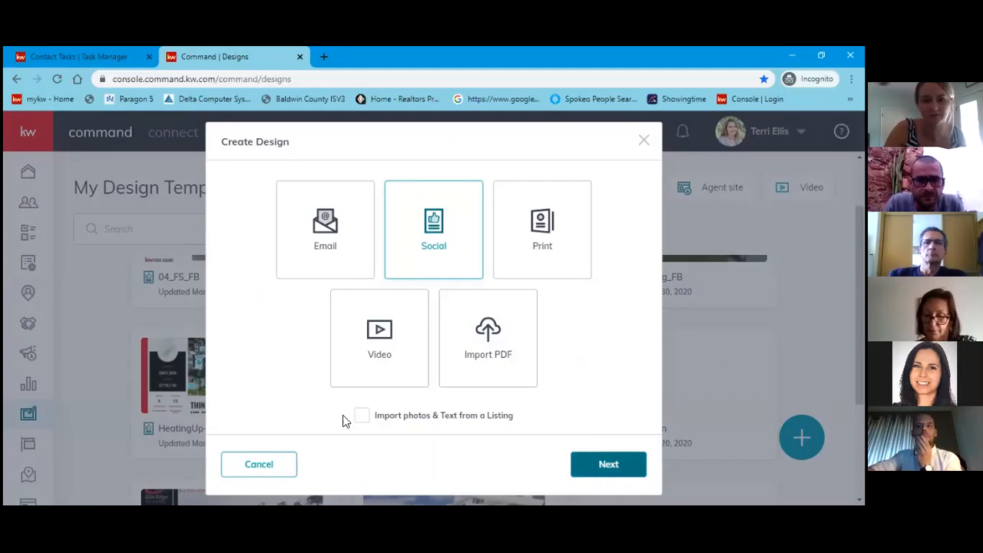
{"action": "key", "text": "Escape"}
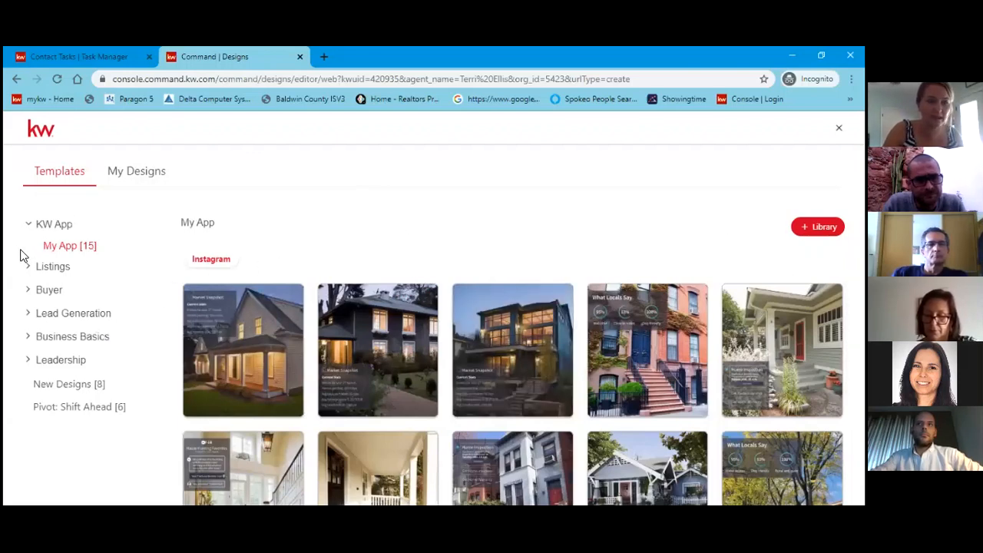
Show the Listings > For Sale templates and browse Facebook ones like 02_ForSale_FB and 05_FS_FB.
{"action": "left_click", "coordinate": [44, 270]}
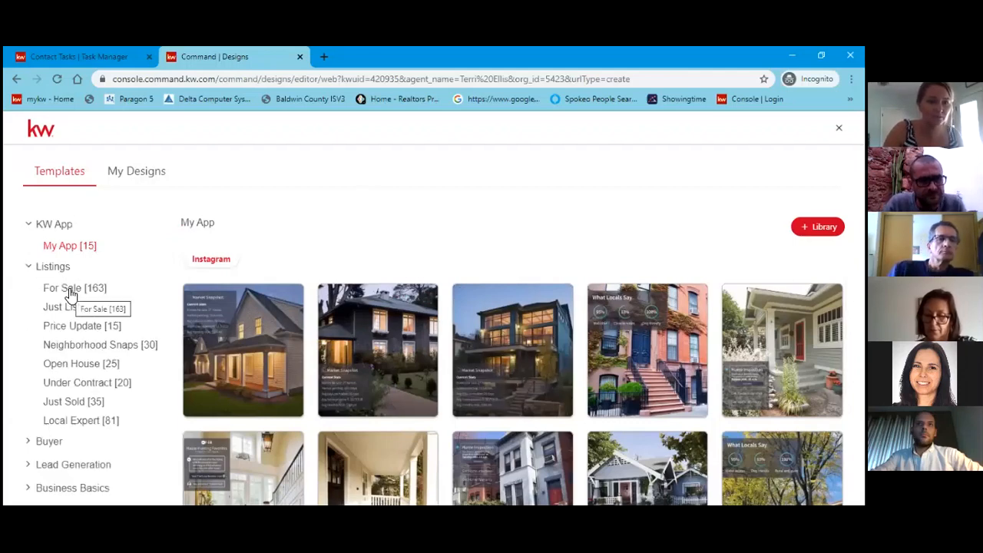
{"action": "left_click", "coordinate": [71, 290]}
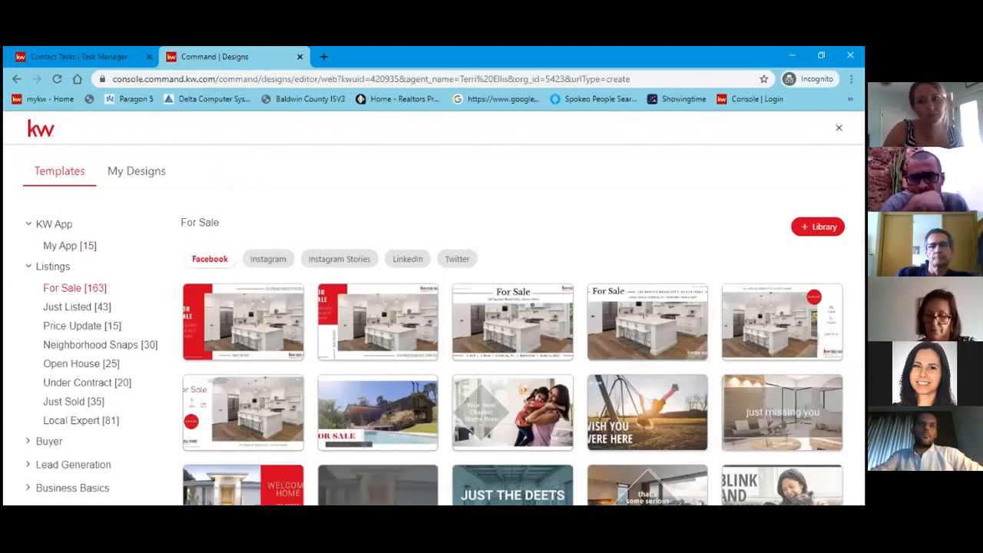
{"action": "mouse_move", "coordinate": [487, 314]}
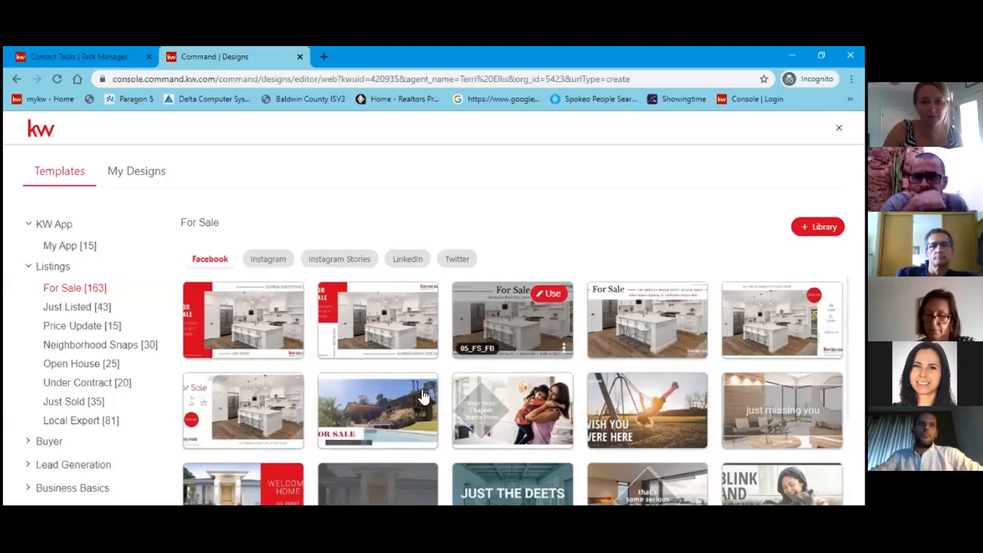
{"action": "scroll", "coordinate": [423, 396], "scroll_direction": "down", "scroll_amount": 1}
{"action": "mouse_move", "coordinate": [423, 396]}
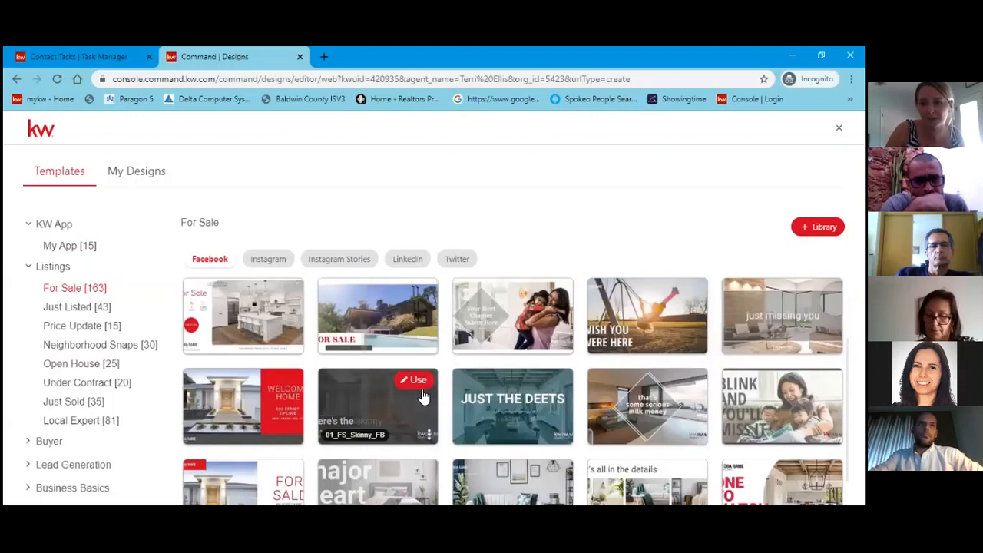
{"action": "scroll", "coordinate": [423, 396], "scroll_direction": "up", "scroll_amount": 1}
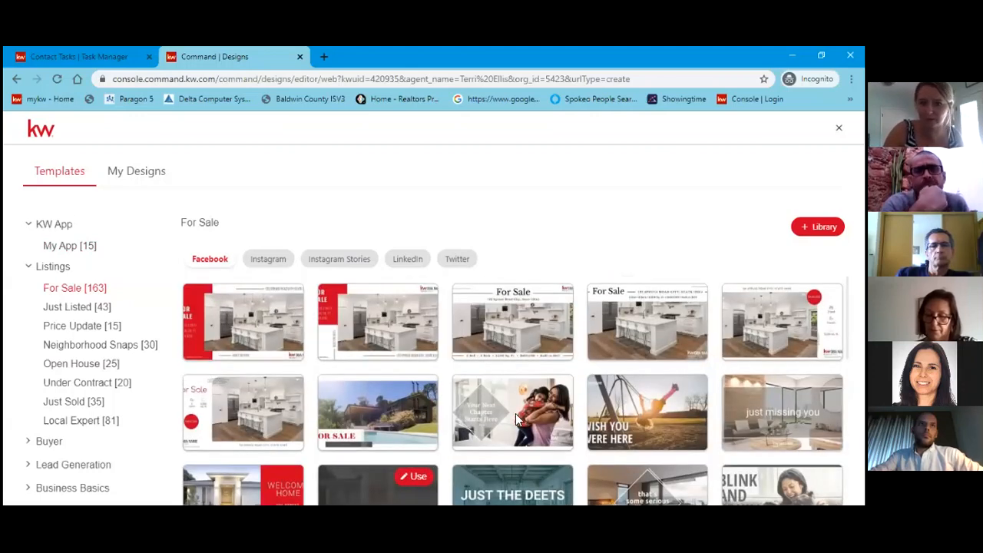
{"action": "mouse_move", "coordinate": [418, 413]}
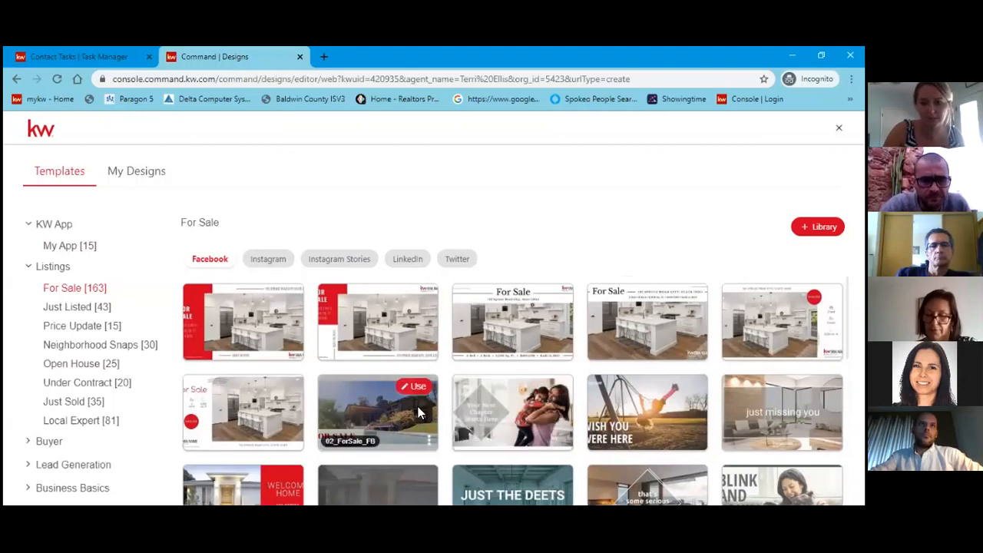
{"action": "scroll", "coordinate": [417, 407], "scroll_direction": "down", "scroll_amount": 1}
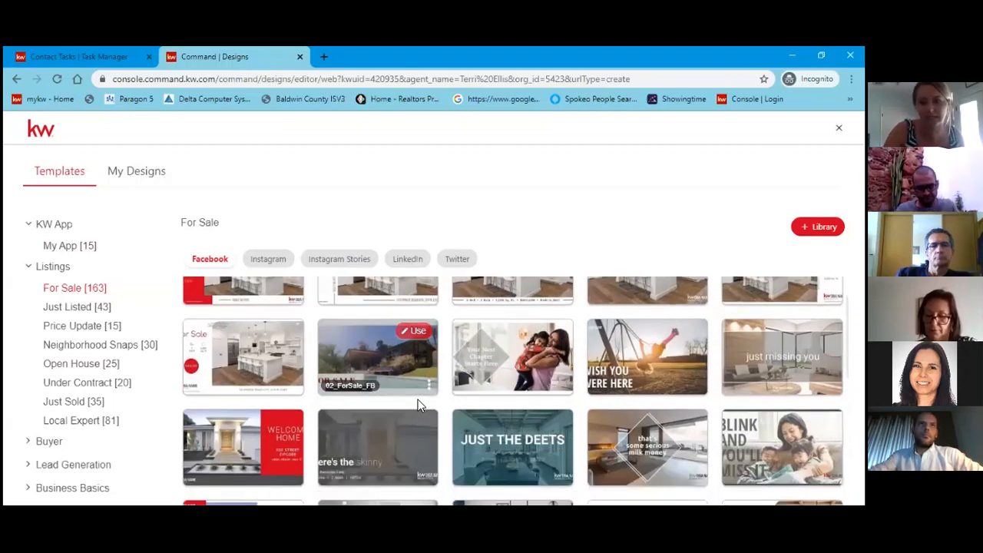
{"action": "scroll", "coordinate": [420, 405], "scroll_direction": "down", "scroll_amount": 2}
{"action": "scroll", "coordinate": [419, 405], "scroll_direction": "down", "scroll_amount": 1}
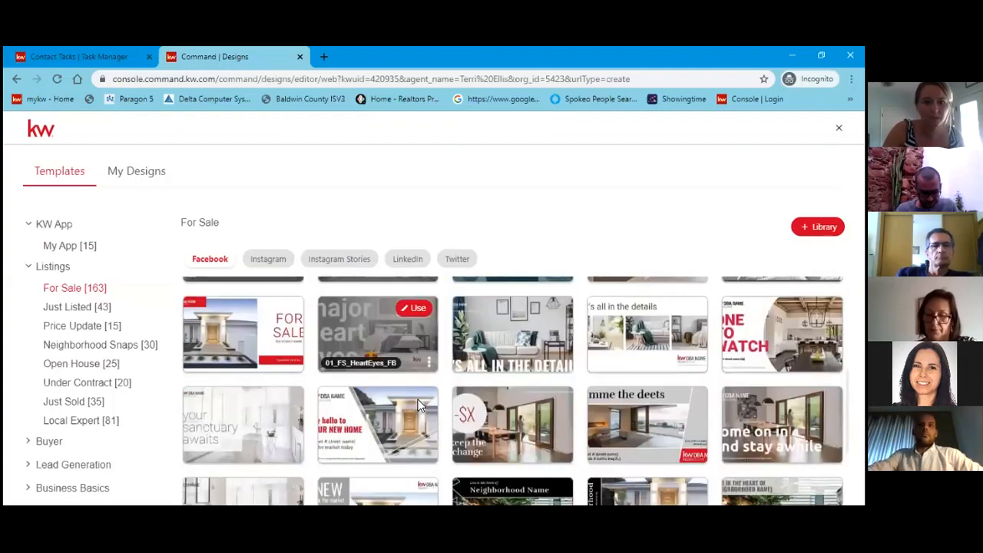
{"action": "scroll", "coordinate": [419, 406], "scroll_direction": "up", "scroll_amount": 3}
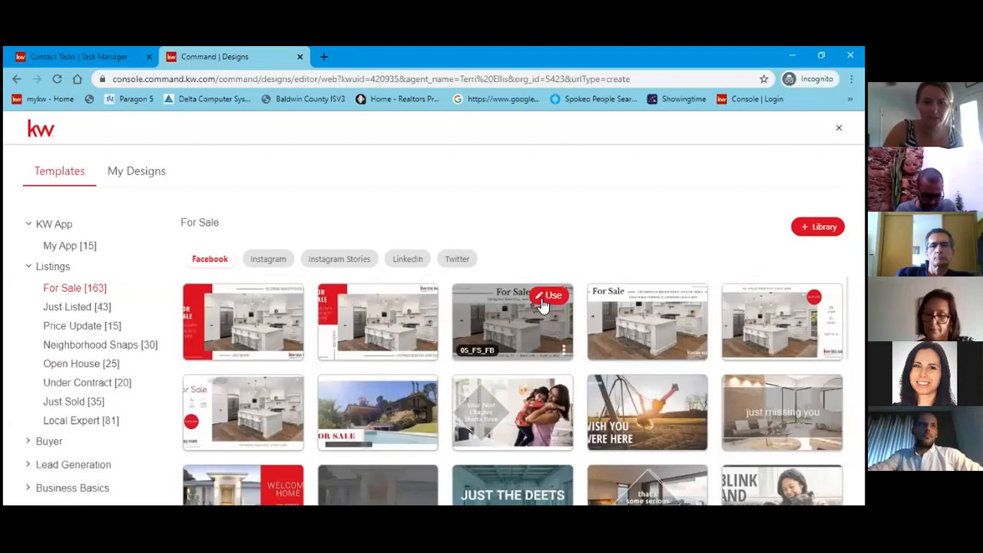
Start a design from 04_FS_FB and change the 2,200 sq. ft. figure to 1600.
{"action": "left_click", "coordinate": [282, 388]}
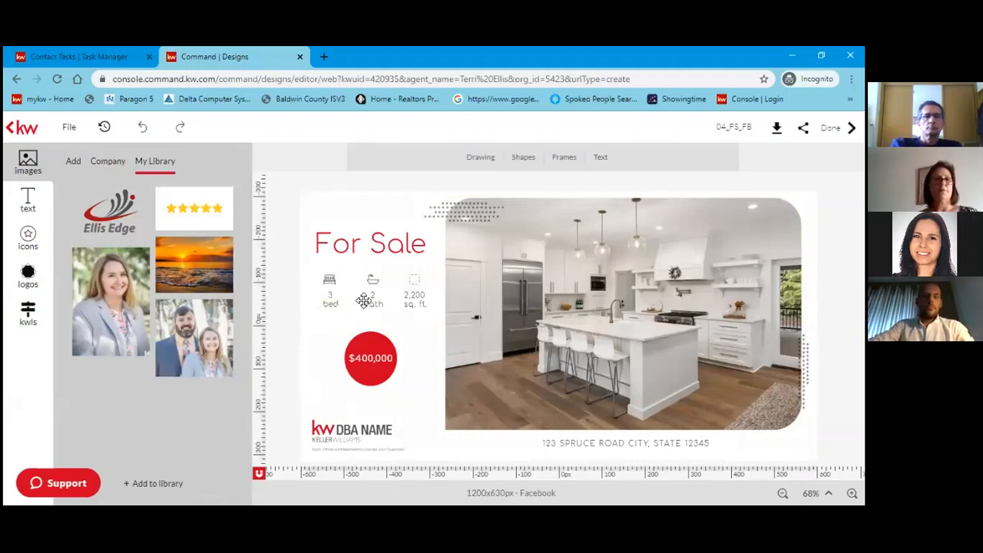
{"action": "left_click", "coordinate": [417, 298]}
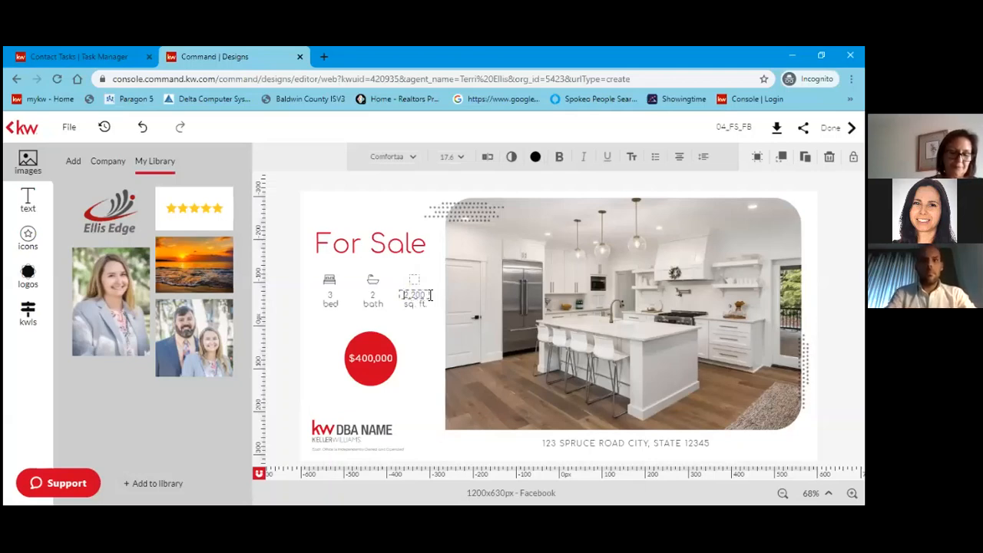
{"action": "double_click", "coordinate": [430, 296]}
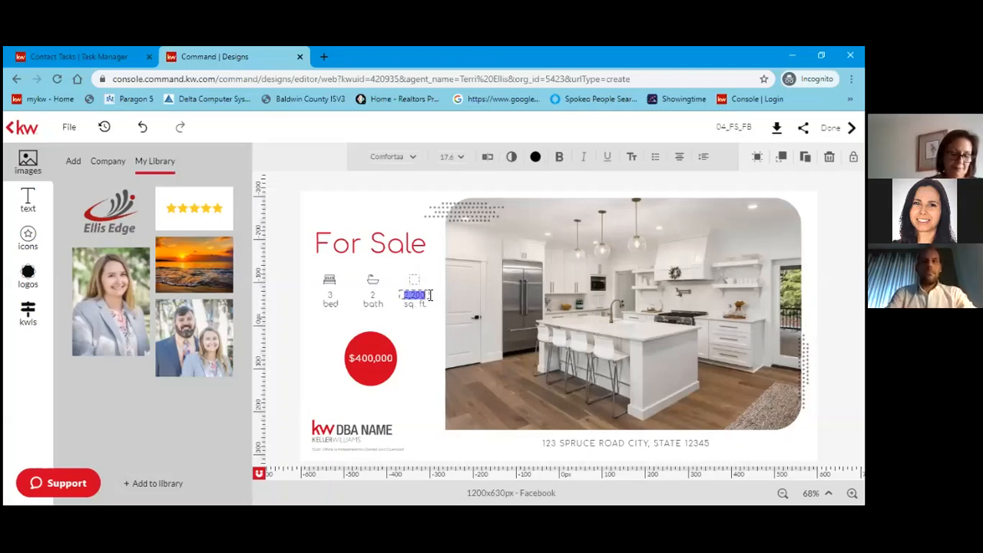
{"action": "type", "text": "1600"}
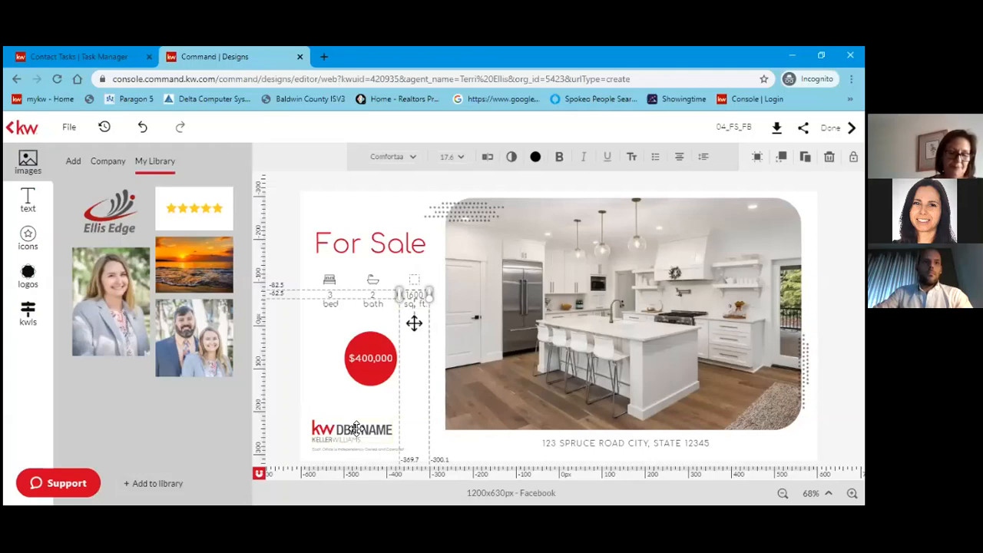
Select the DBA NAME logo and view the Company and Add image sources.
{"action": "left_click", "coordinate": [356, 428]}
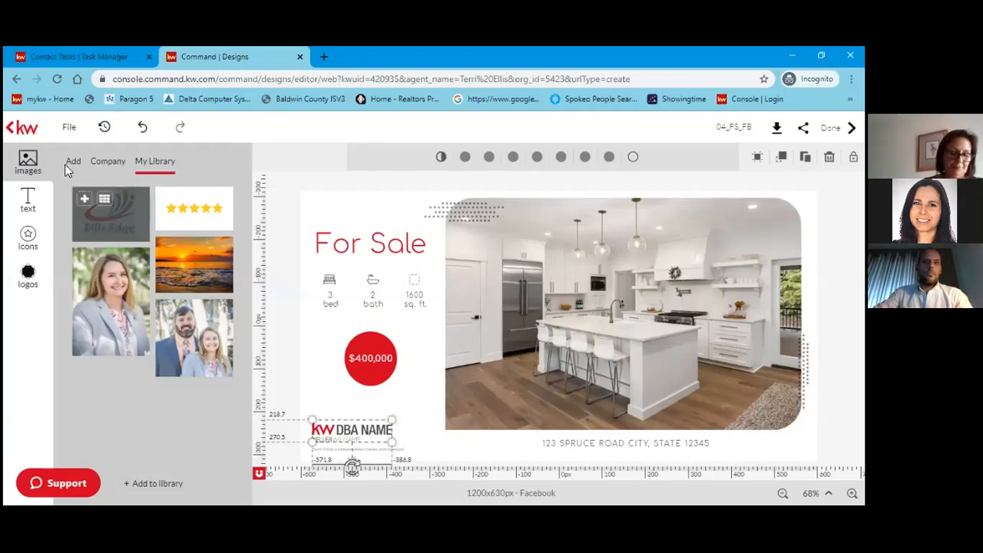
{"action": "left_click", "coordinate": [106, 163]}
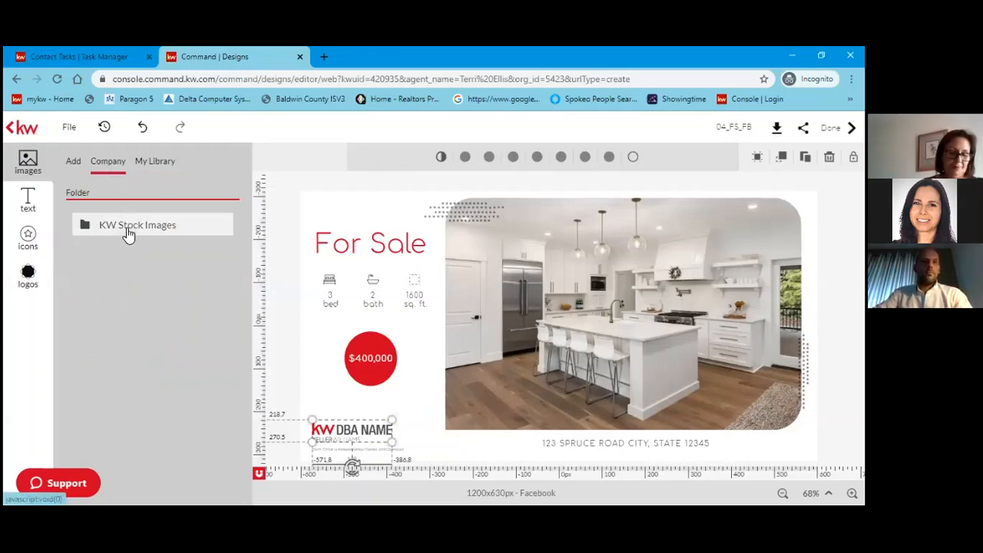
{"action": "left_click", "coordinate": [73, 163]}
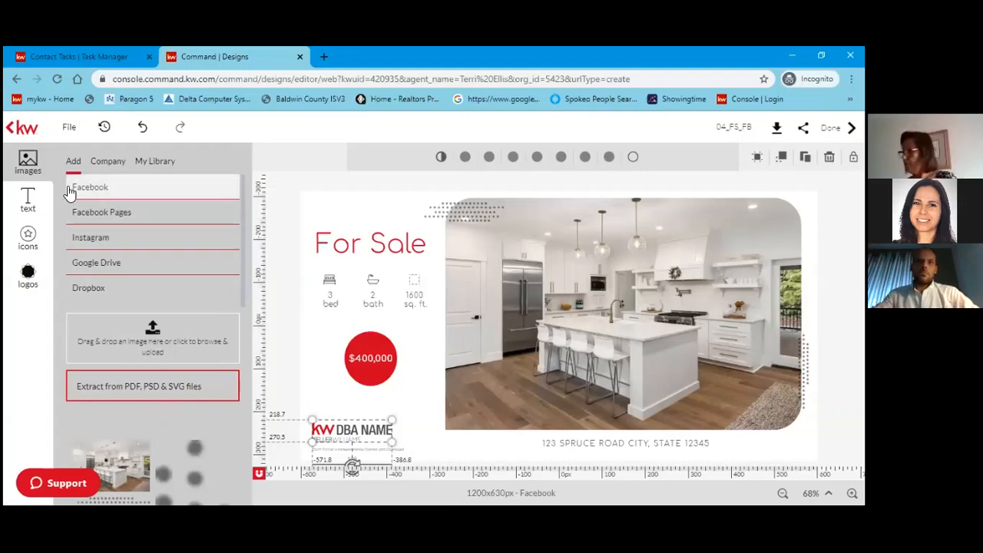
Delete the DBA NAME logo from the post and show the saved logos library.
{"action": "left_click", "coordinate": [28, 275]}
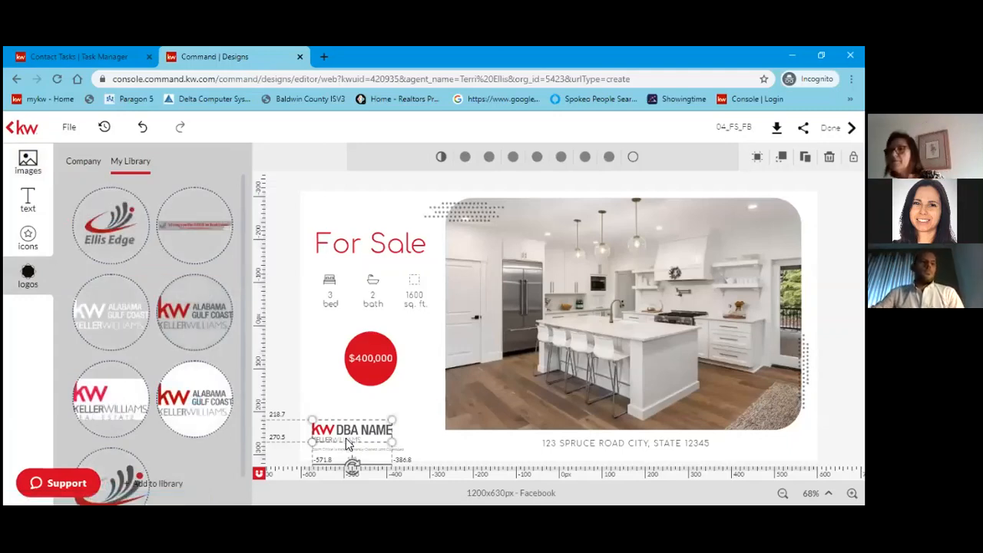
{"action": "left_click", "coordinate": [609, 326]}
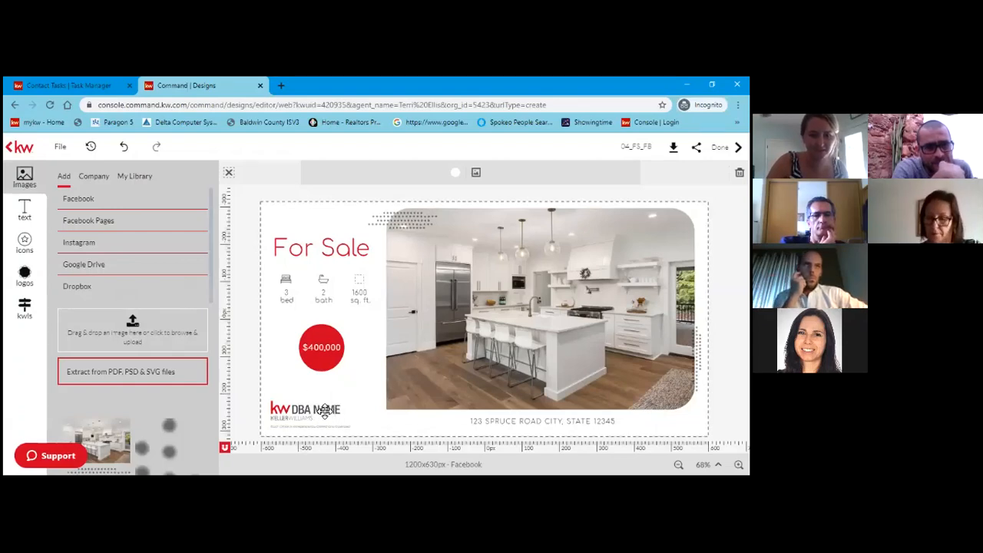
{"action": "left_click", "coordinate": [326, 411]}
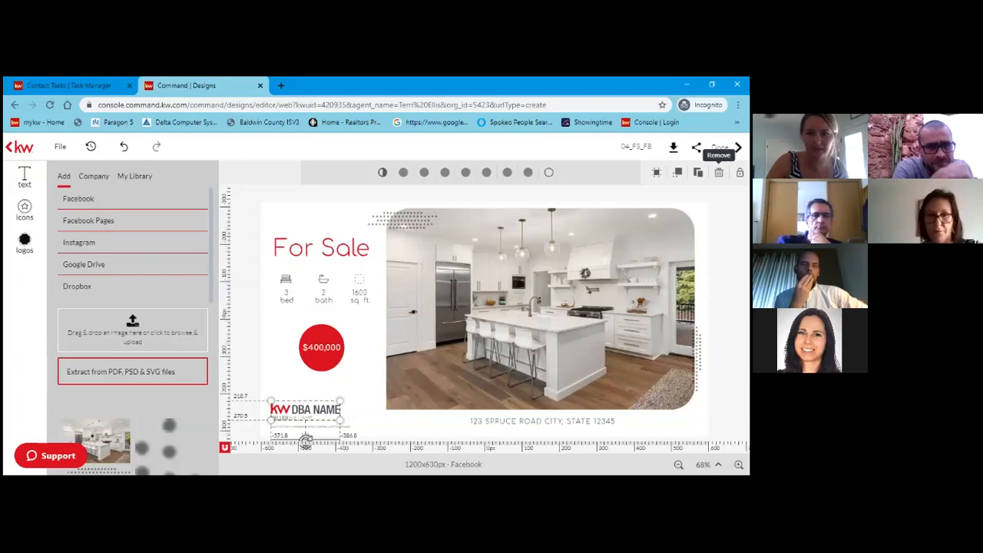
{"action": "left_click", "coordinate": [718, 172]}
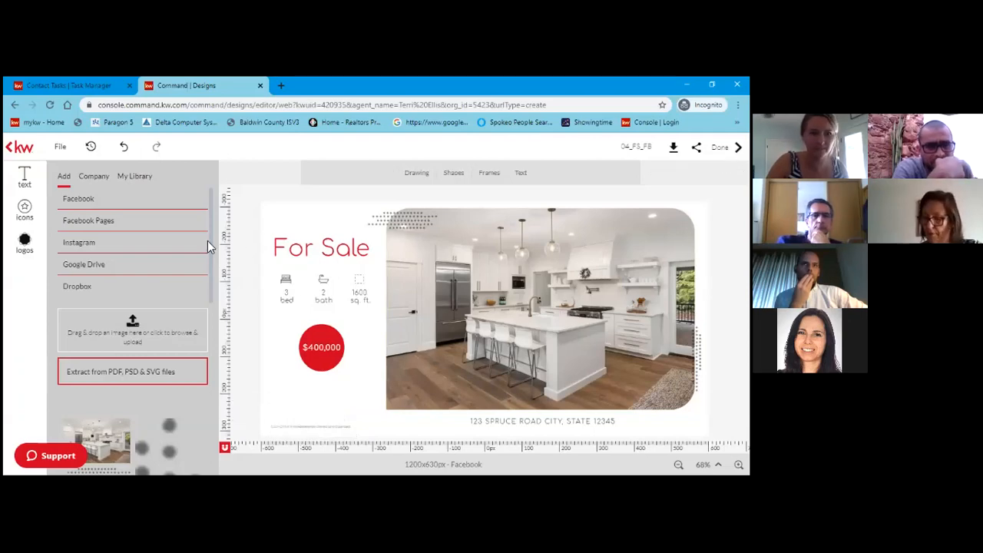
{"action": "left_click", "coordinate": [25, 244]}
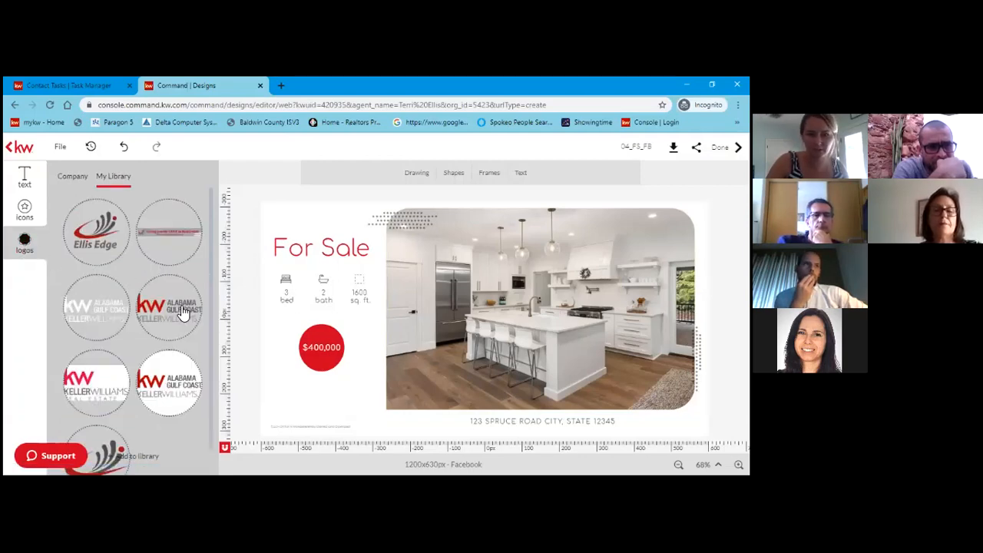
Place the Alabama Gulf Coast KW logo, shrink it, and set it in the lower-left corner.
{"action": "left_click_drag", "start_coordinate": [182, 313], "coordinate": [315, 411]}
{"action": "left_click", "coordinate": [315, 407]}
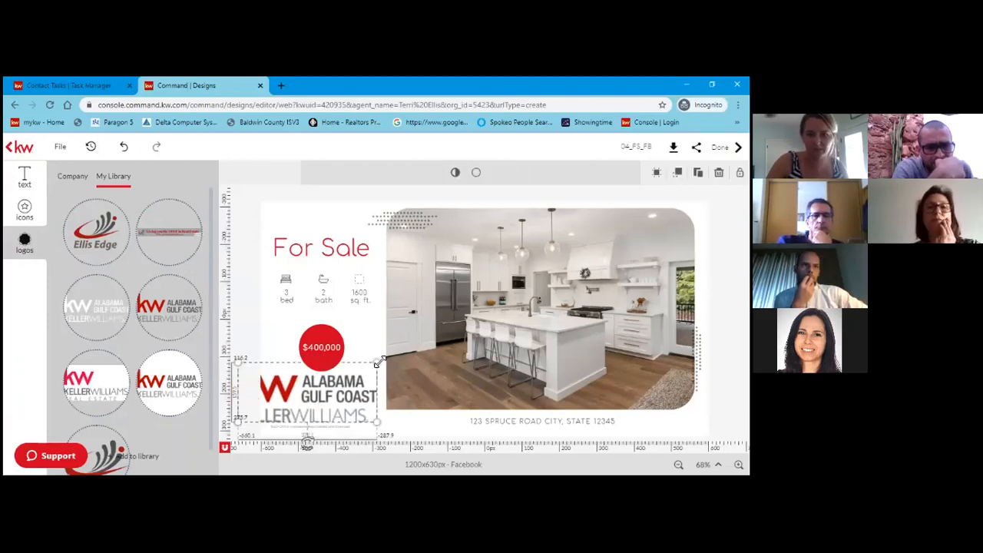
{"action": "left_click_drag", "start_coordinate": [376, 362], "coordinate": [335, 398]}
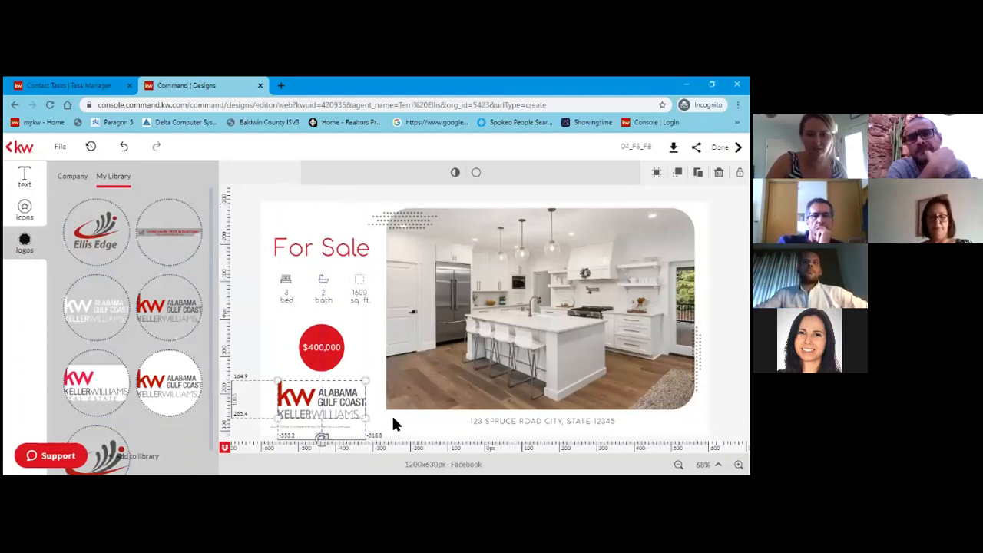
{"action": "left_click", "coordinate": [300, 427]}
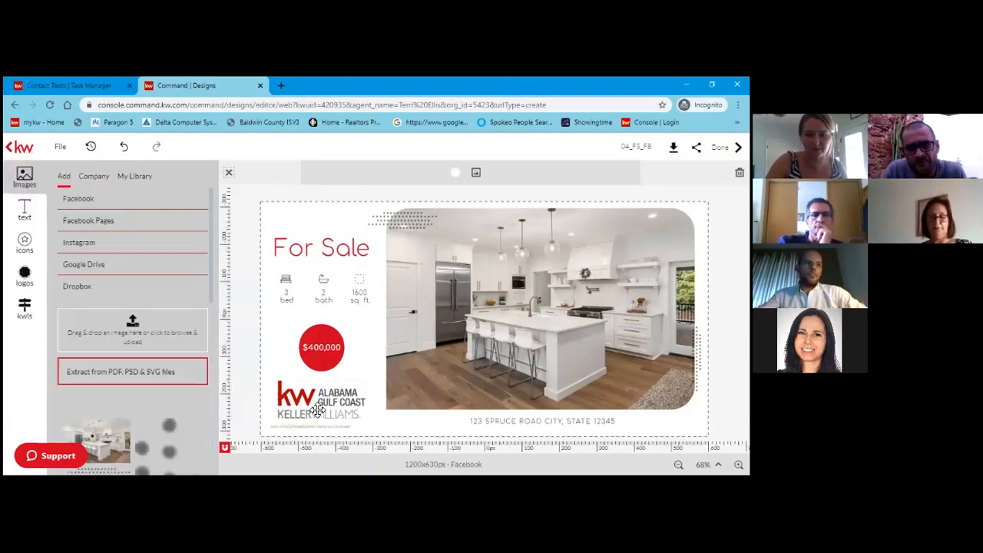
{"action": "left_click_drag", "start_coordinate": [316, 409], "coordinate": [309, 410]}
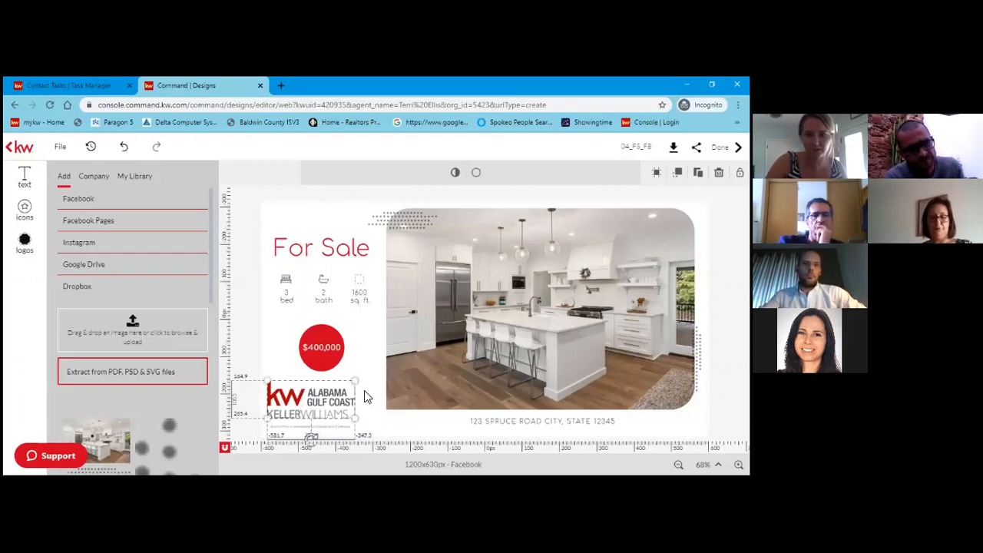
{"action": "left_click", "coordinate": [365, 391]}
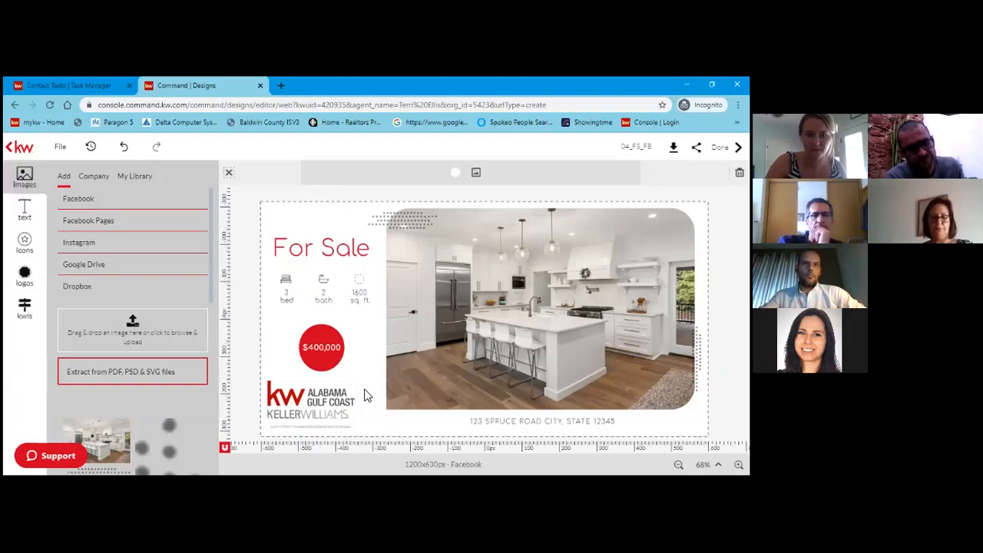
Replace the $400,000 price in the red circle with $175000.
{"action": "left_click", "coordinate": [319, 347]}
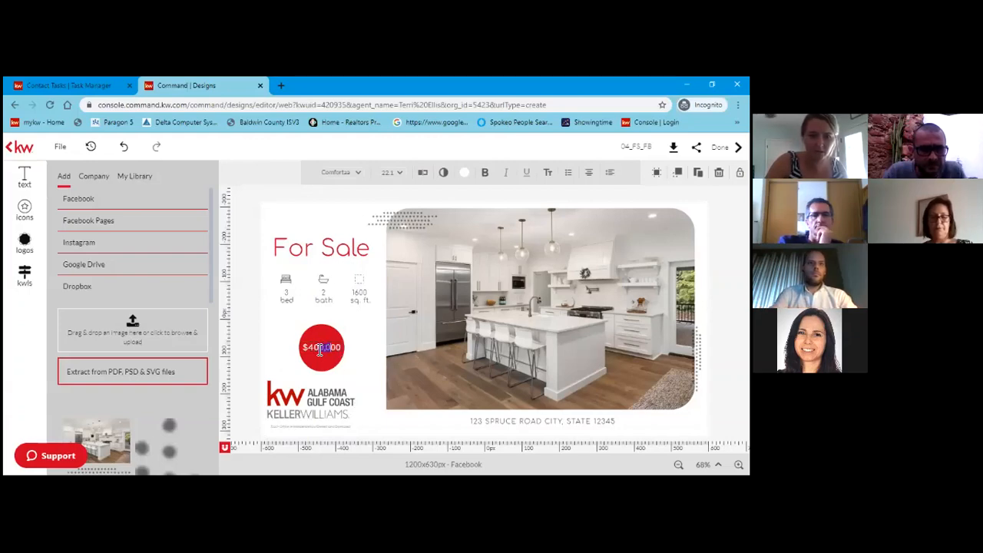
{"action": "left_click_drag", "start_coordinate": [312, 347], "coordinate": [342, 350]}
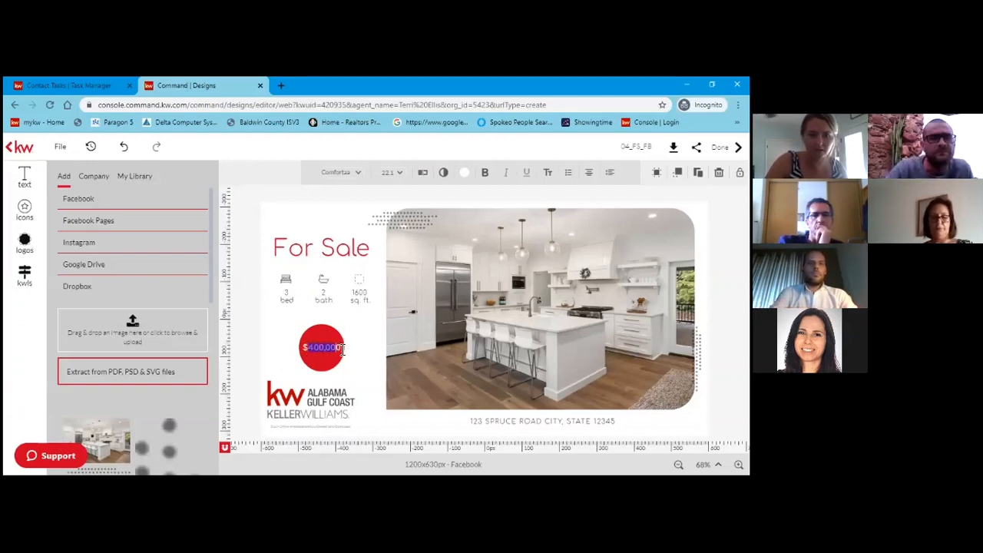
{"action": "type", "text": "1"}
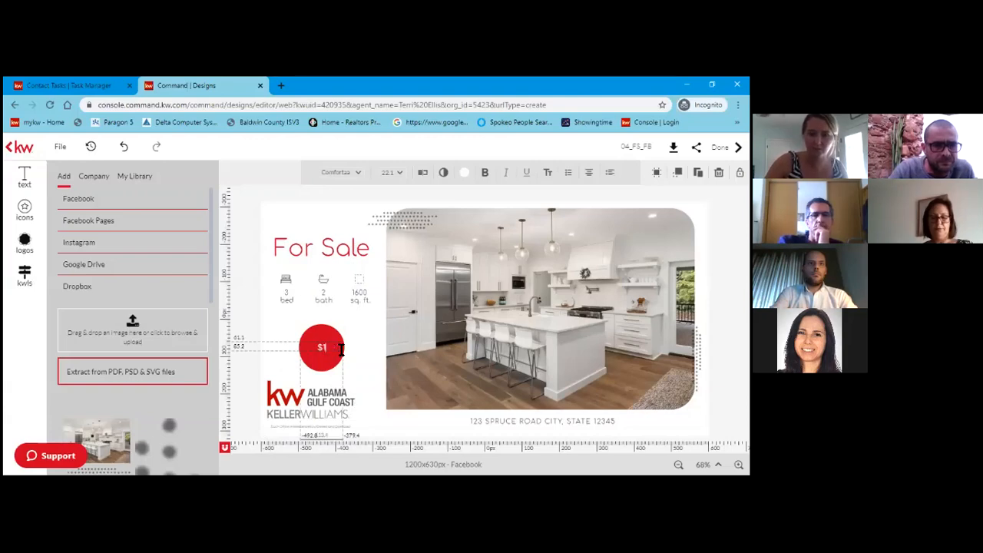
{"action": "type", "text": "75000"}
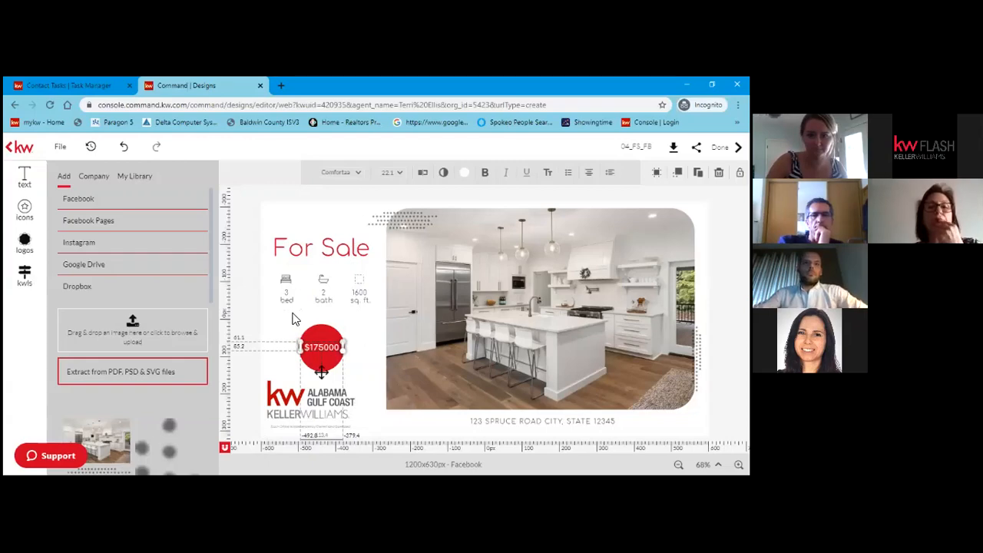
{"action": "left_click", "coordinate": [244, 367]}
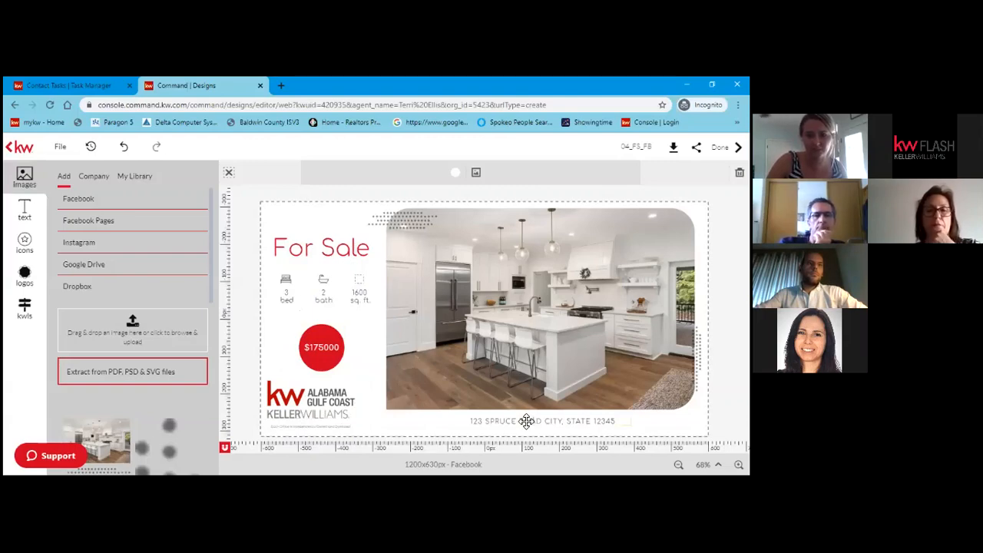
Replace the sample address line with the property's street address.
{"action": "left_click", "coordinate": [549, 423]}
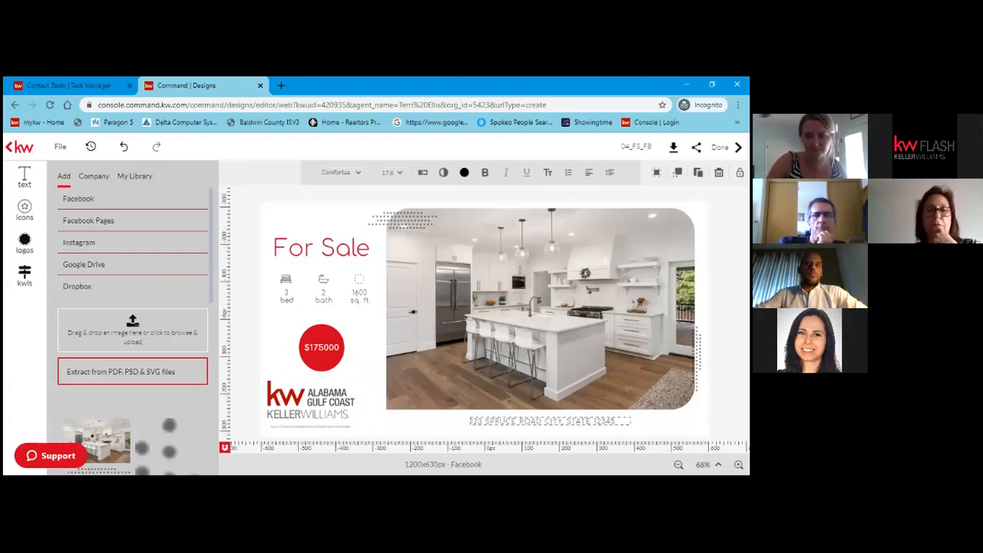
{"action": "left_click_drag", "start_coordinate": [470, 421], "coordinate": [607, 421]}
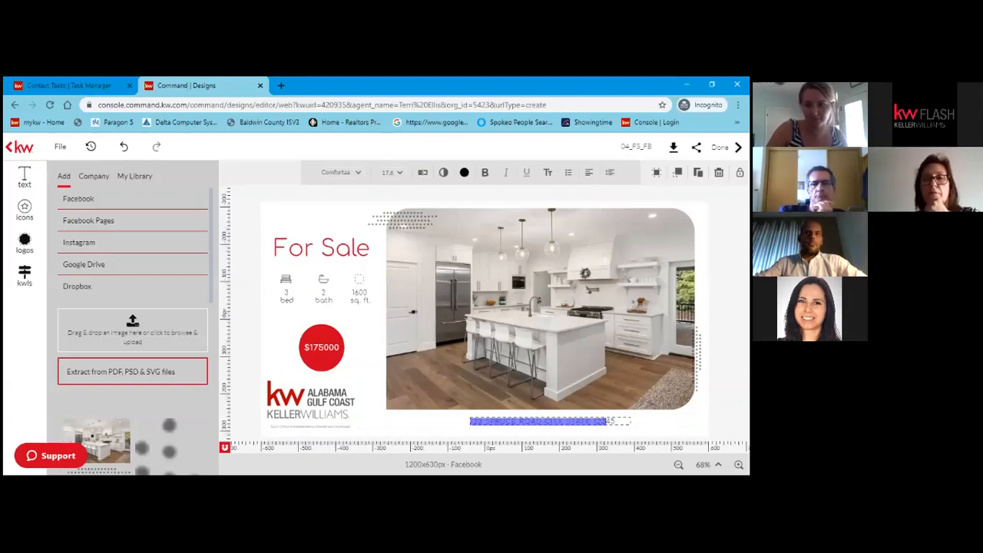
{"action": "left_click", "coordinate": [606, 421]}
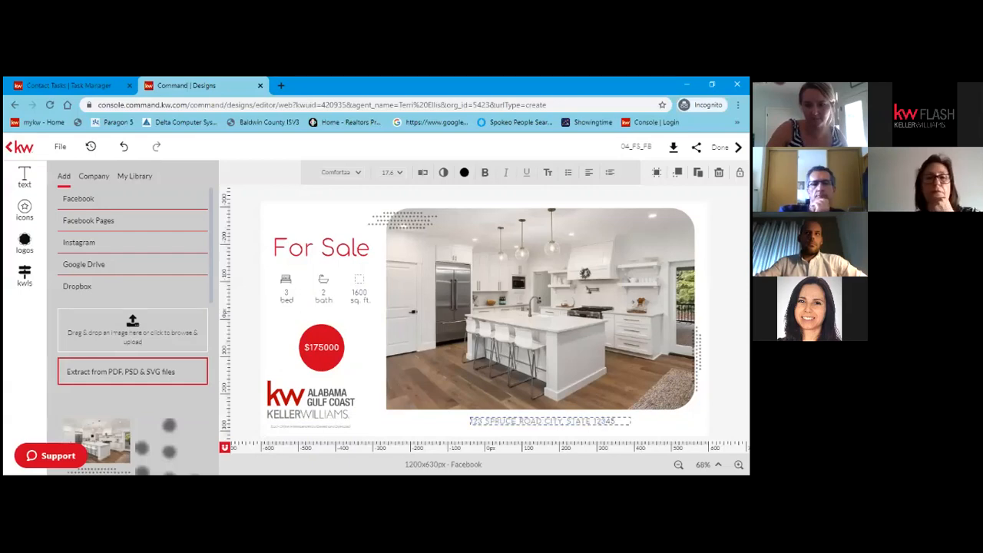
{"action": "left_click_drag", "start_coordinate": [614, 422], "coordinate": [471, 425]}
{"action": "key", "text": "BackSpace"}
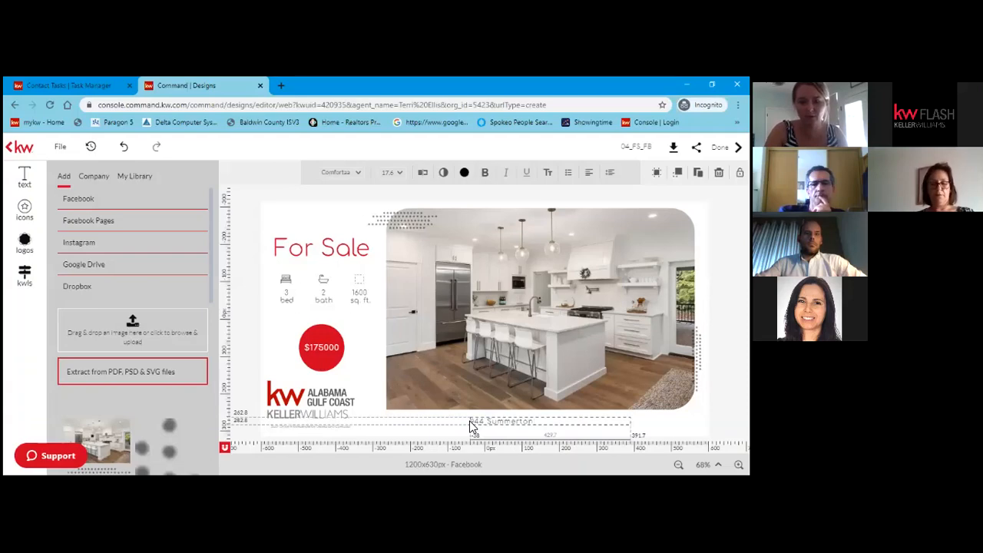
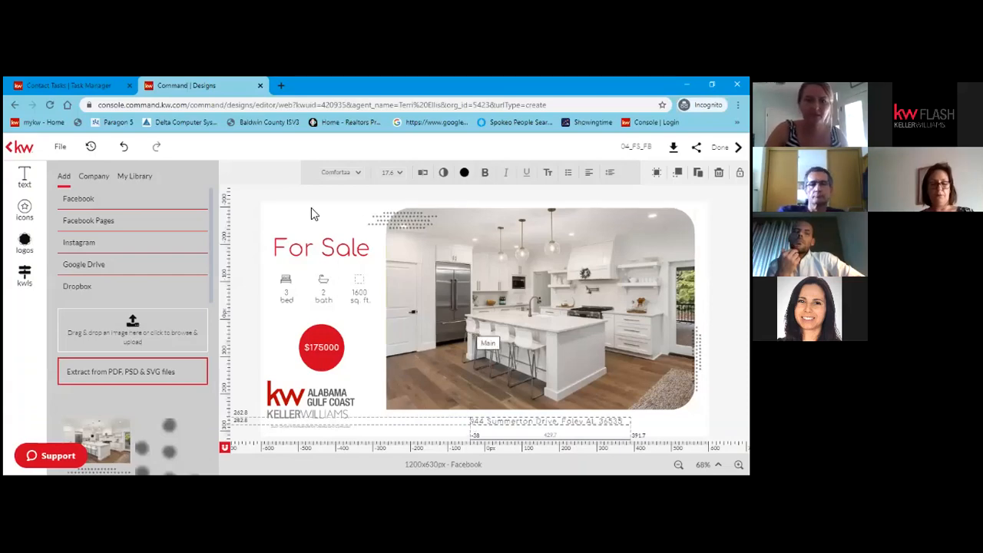
{"action": "left_click", "coordinate": [367, 407]}
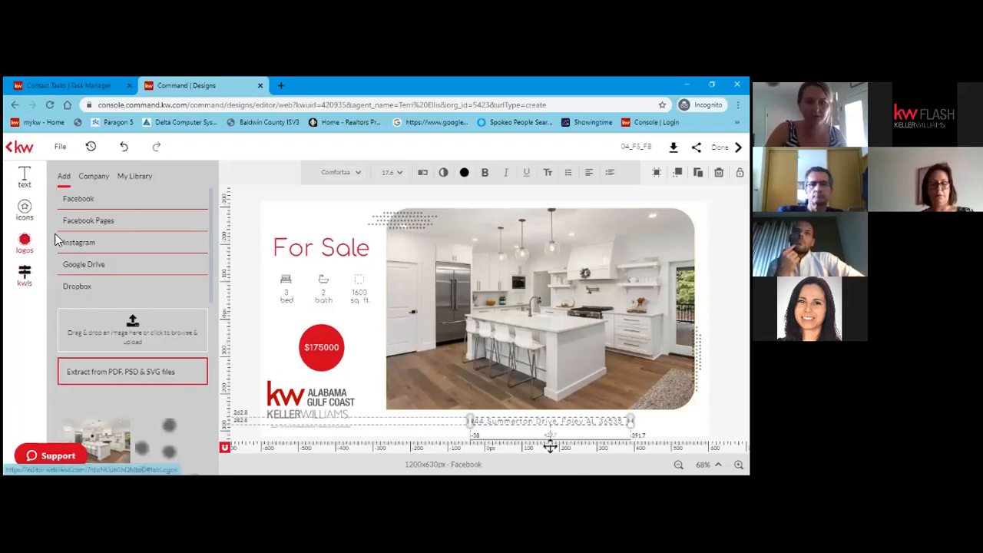
Add the Ellis Edge logo from My Library, shrink it, and move it to the photo's bottom-right.
{"action": "left_click", "coordinate": [30, 241]}
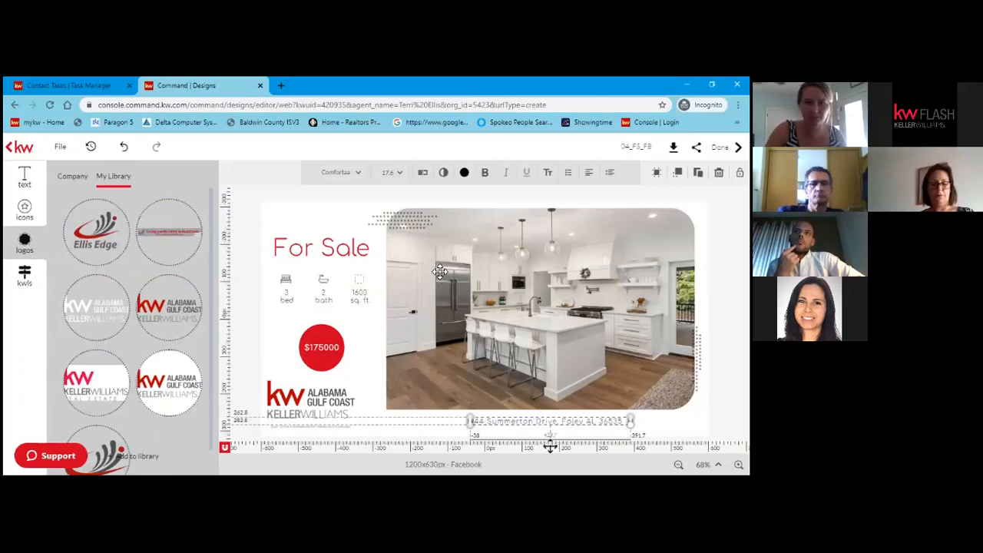
{"action": "left_click_drag", "start_coordinate": [439, 271], "coordinate": [440, 273]}
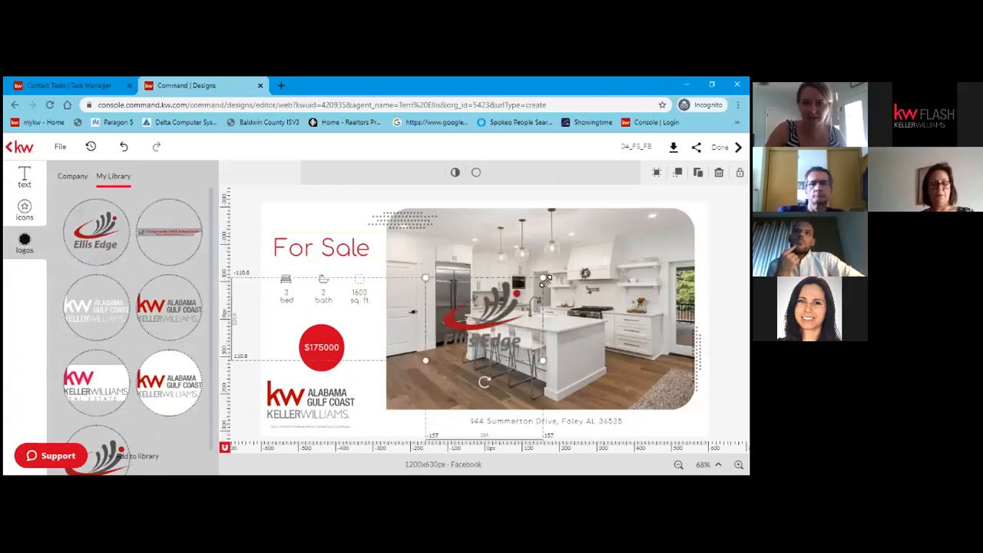
{"action": "left_click_drag", "start_coordinate": [545, 280], "coordinate": [483, 317]}
{"action": "left_click_drag", "start_coordinate": [454, 349], "coordinate": [685, 417]}
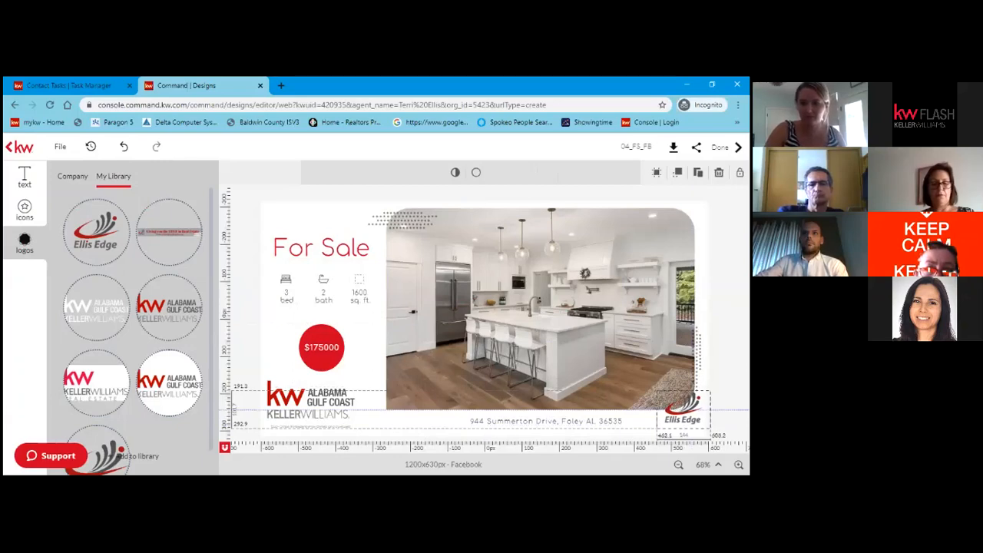
{"action": "left_click", "coordinate": [542, 292]}
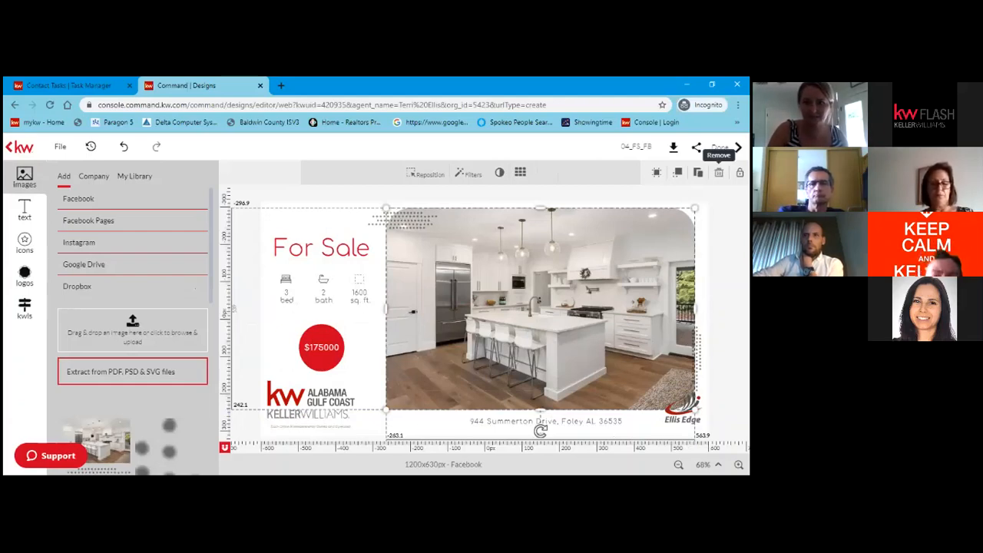
Remove the main kitchen photo from the post, leaving an empty image placeholder.
{"action": "left_click", "coordinate": [719, 172]}
{"action": "left_click", "coordinate": [555, 301]}
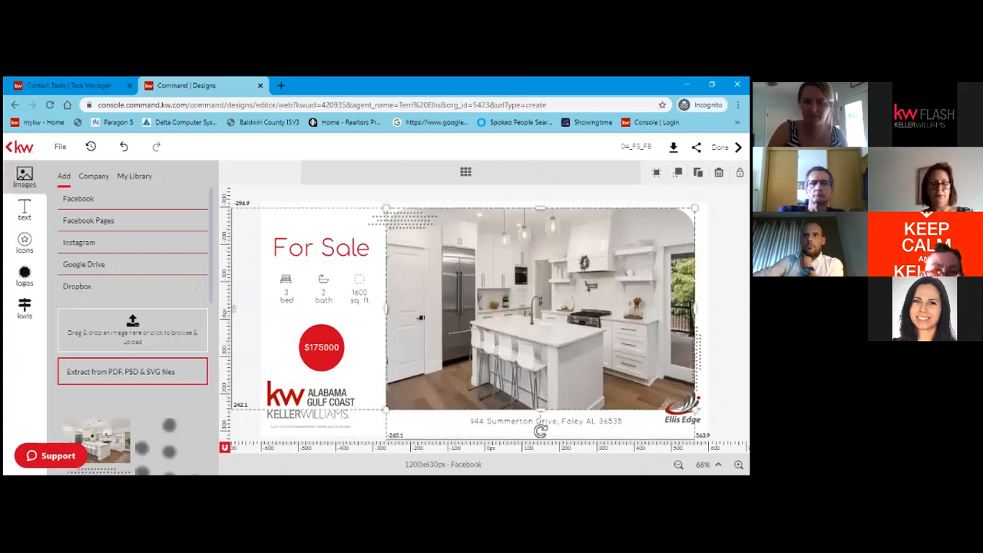
{"action": "key", "text": "Delete"}
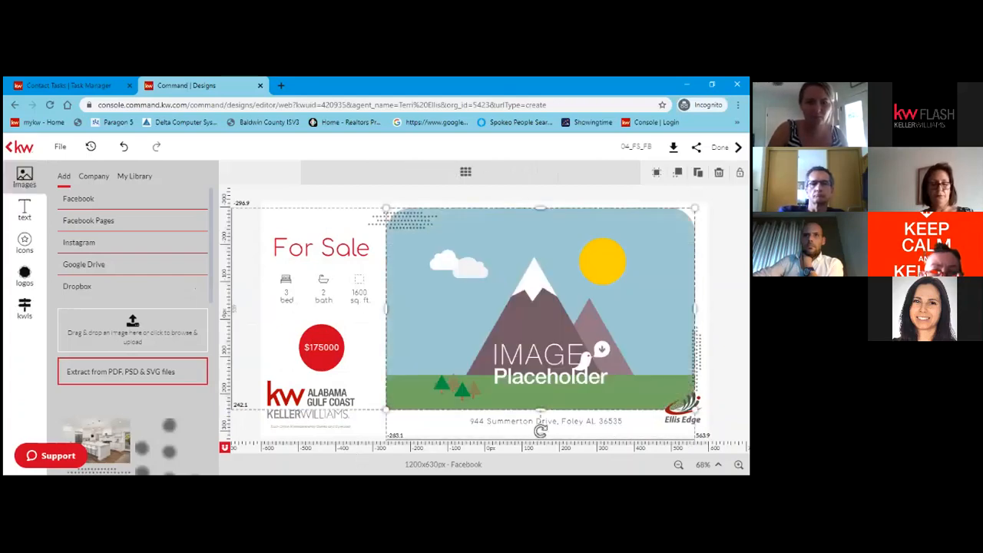
Choose the front-exterior house photo from the computer for upload.
{"action": "left_click", "coordinate": [142, 331]}
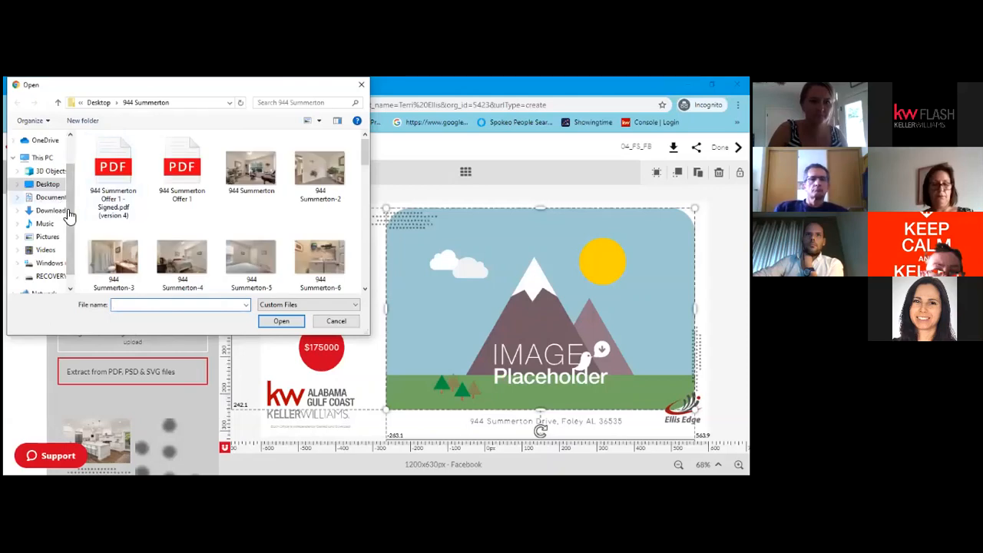
{"action": "scroll", "coordinate": [230, 211], "scroll_direction": "down", "scroll_amount": 3}
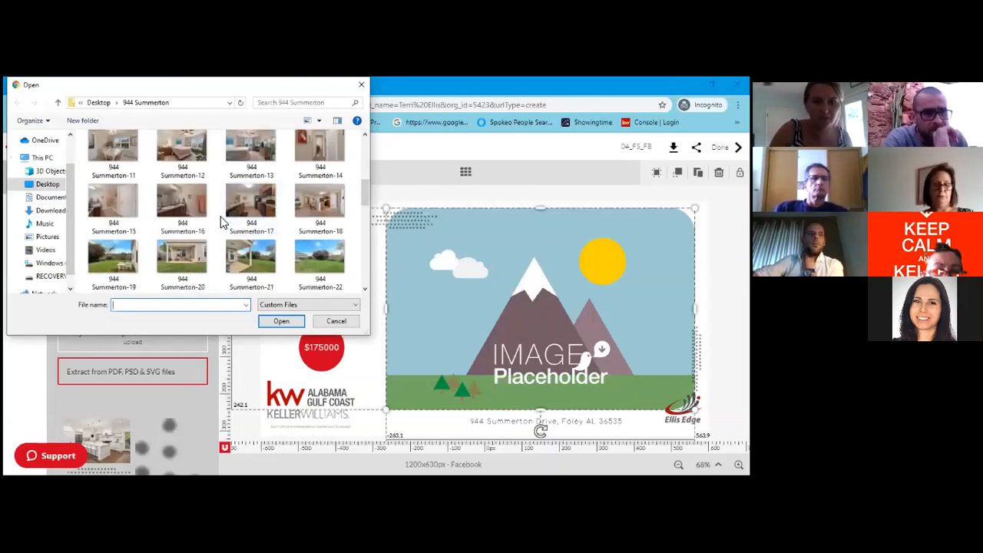
{"action": "scroll", "coordinate": [220, 220], "scroll_direction": "down", "scroll_amount": 2}
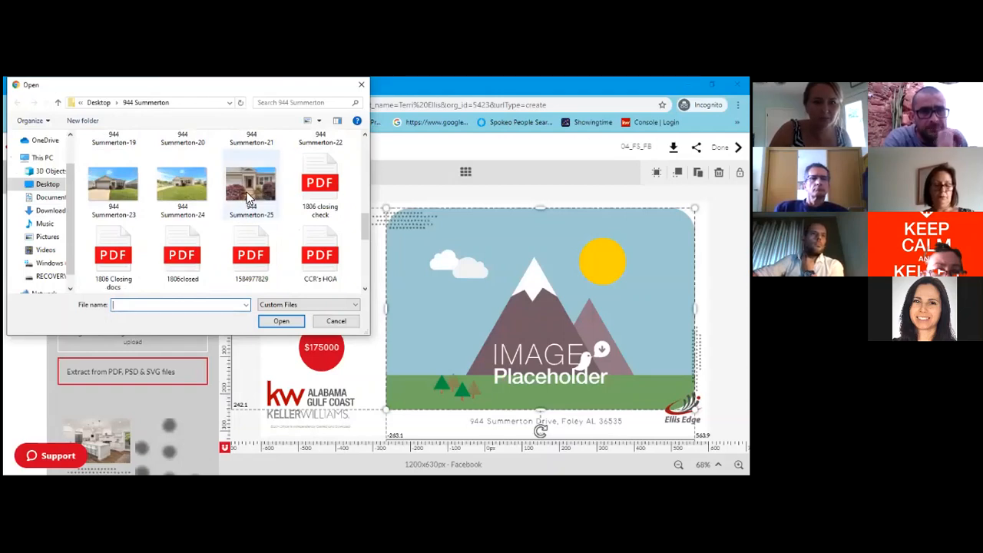
{"action": "left_click", "coordinate": [248, 198]}
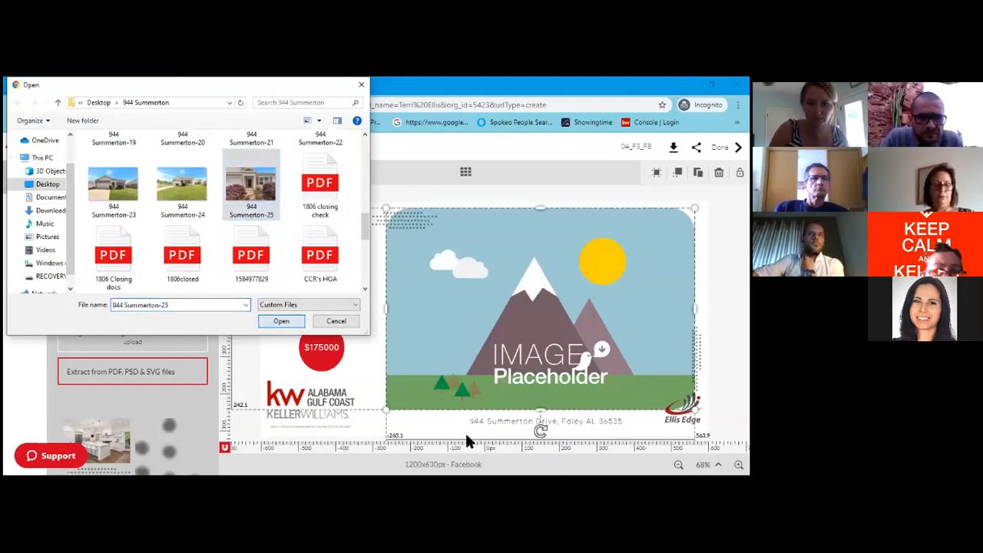
{"action": "key", "text": "Return"}
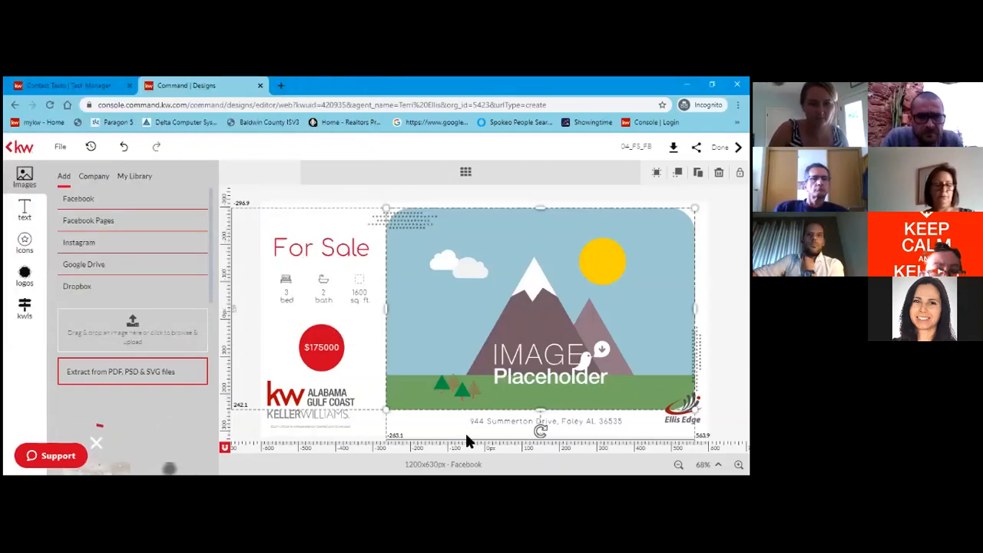
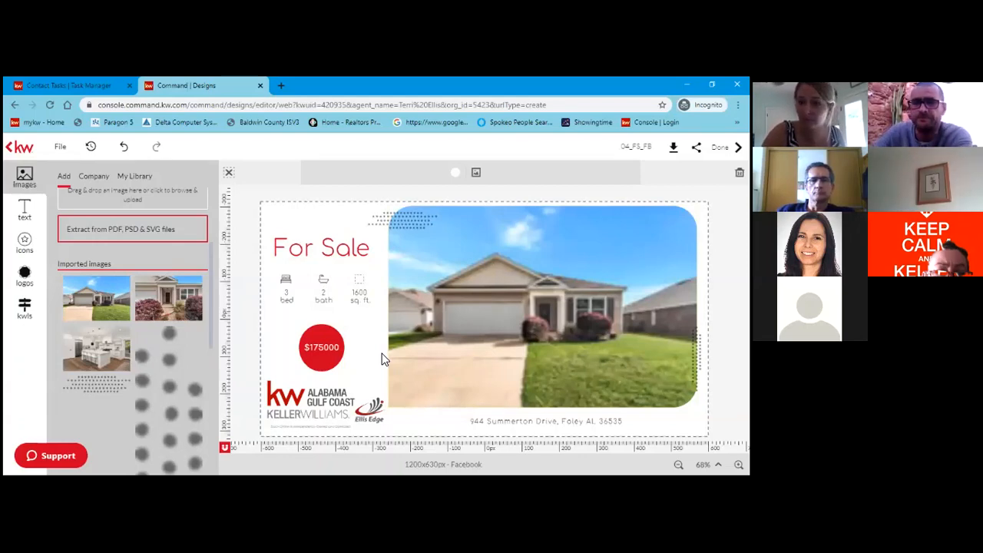
Open the My Library saved text items beside the For Sale design.
{"action": "left_click", "coordinate": [24, 221]}
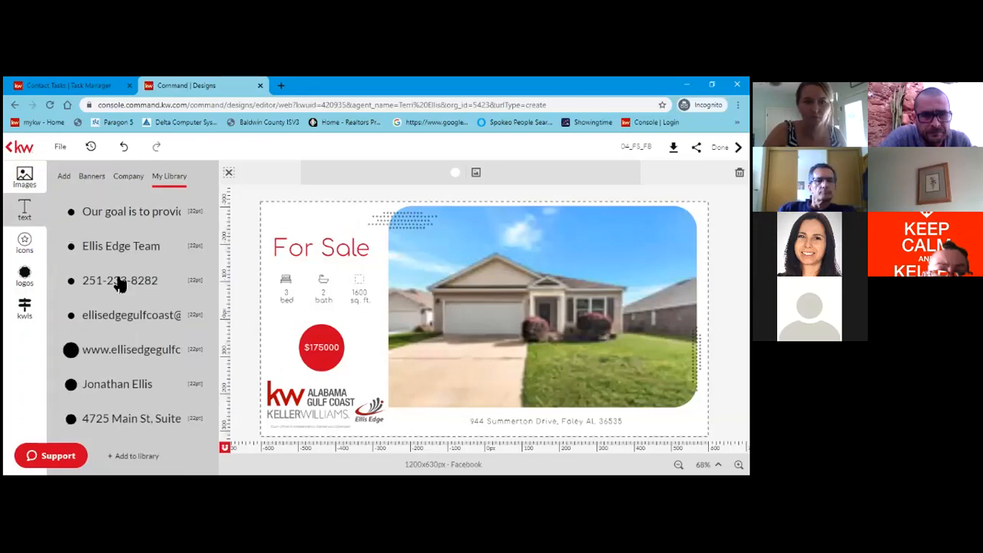
Add the saved phone number text from My Library onto the house photo.
{"action": "left_click", "coordinate": [65, 176]}
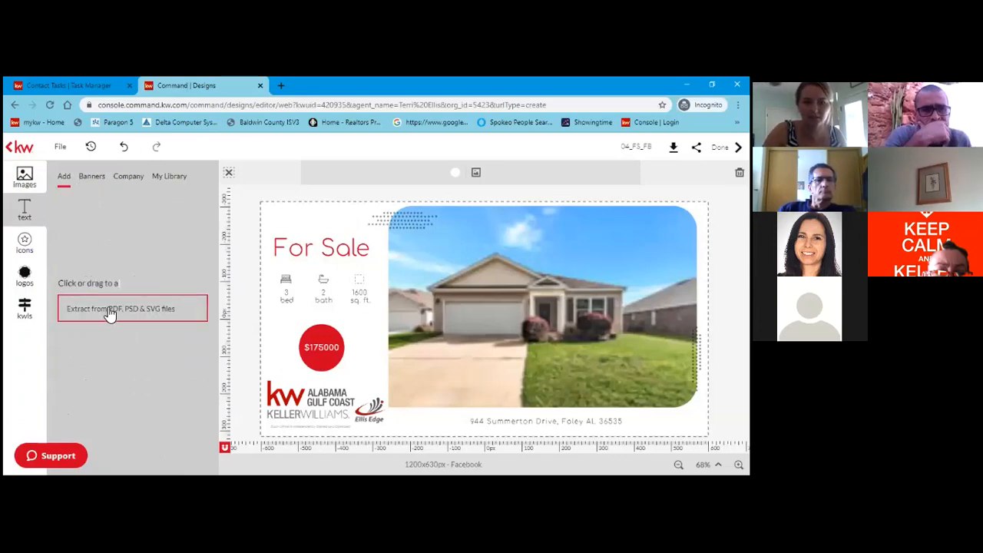
{"action": "left_click", "coordinate": [91, 182]}
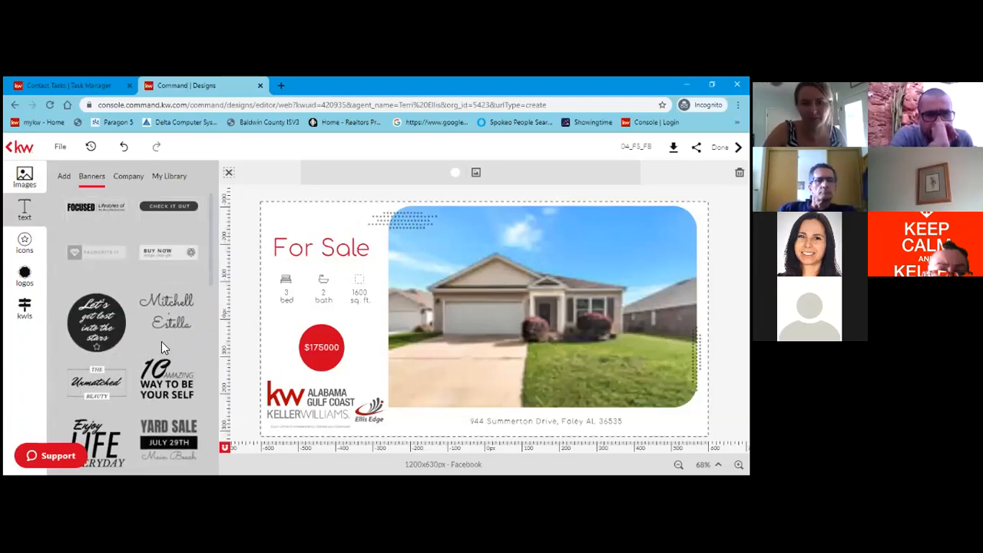
{"action": "left_click", "coordinate": [129, 176]}
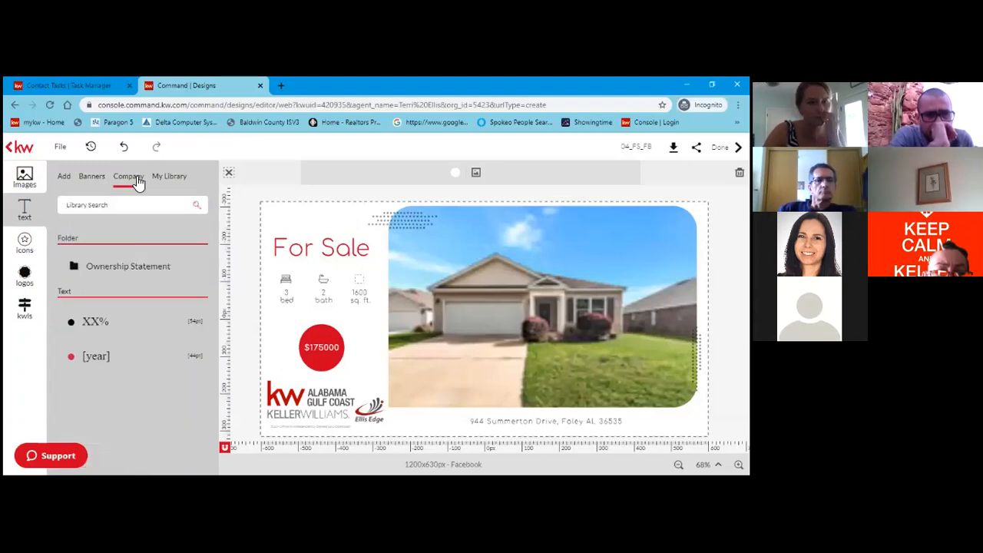
{"action": "left_click", "coordinate": [166, 178]}
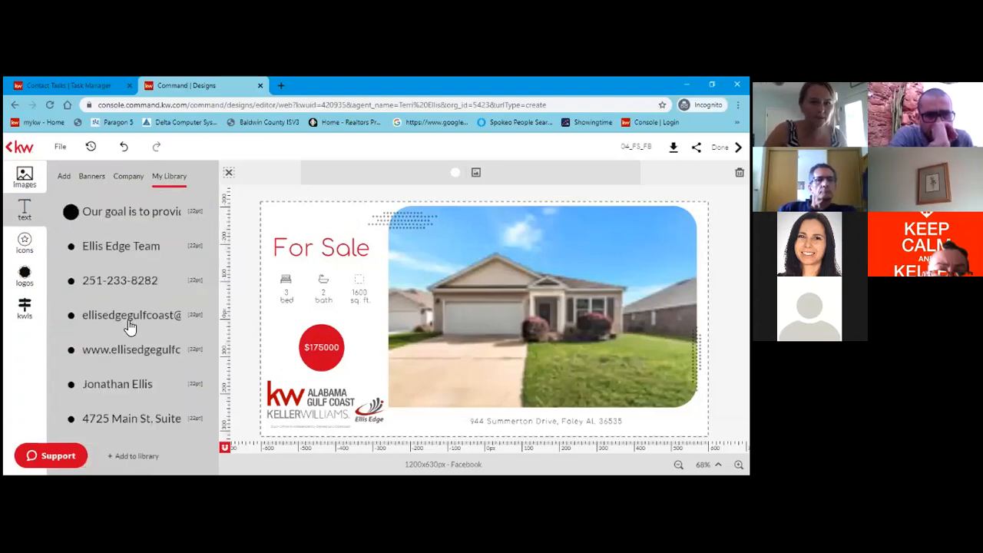
{"action": "left_click", "coordinate": [148, 280]}
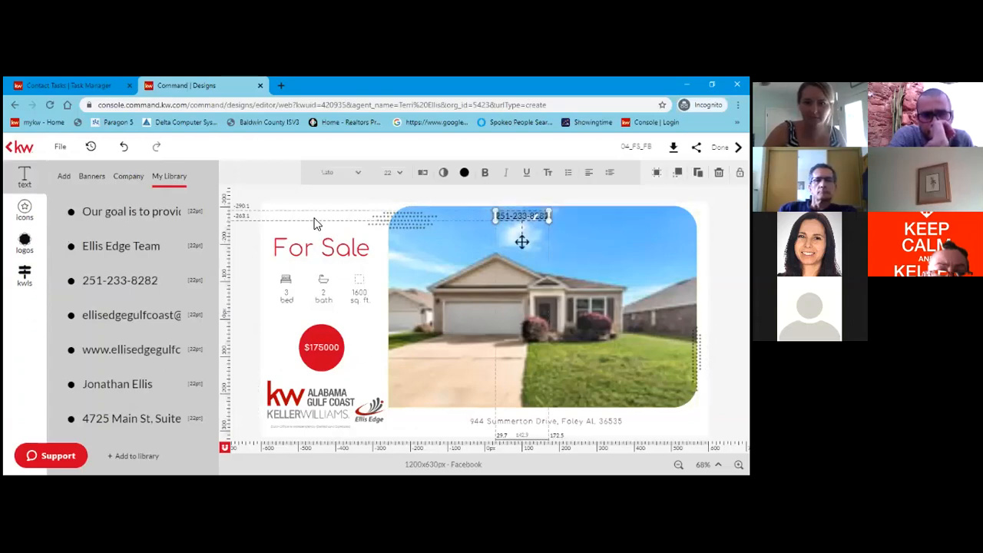
Enlarge the phone number text at the top of the photo.
{"action": "left_click", "coordinate": [518, 215]}
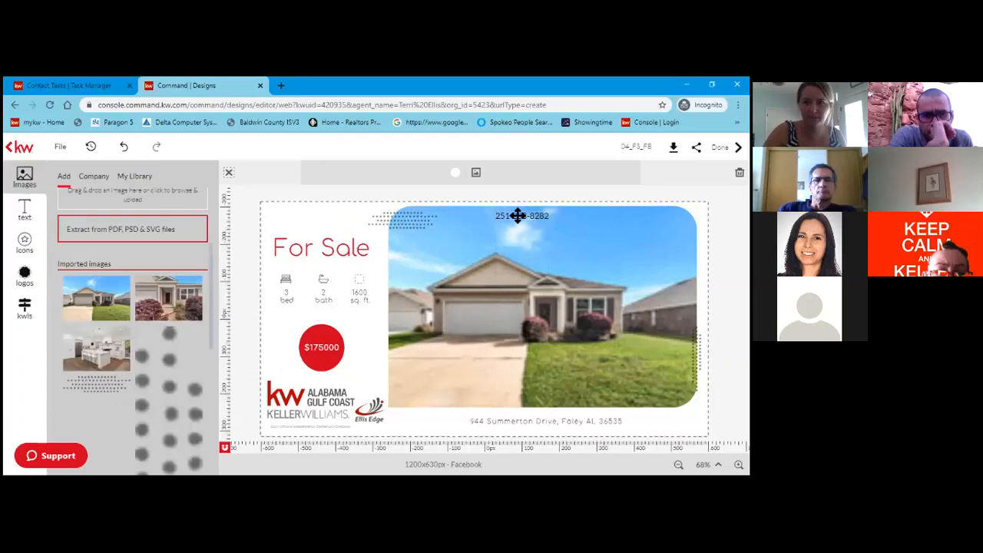
{"action": "left_click", "coordinate": [532, 215]}
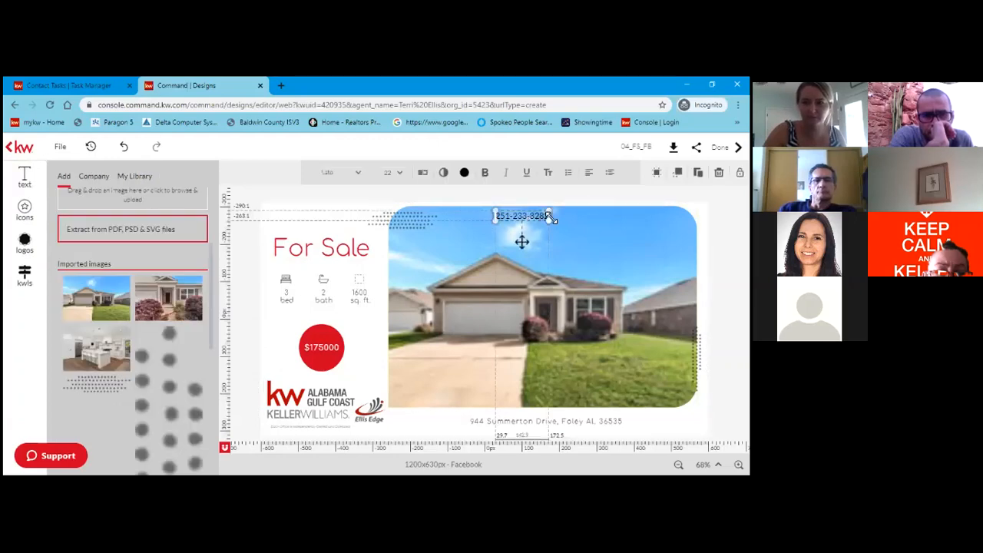
{"action": "left_click_drag", "start_coordinate": [549, 220], "coordinate": [571, 225]}
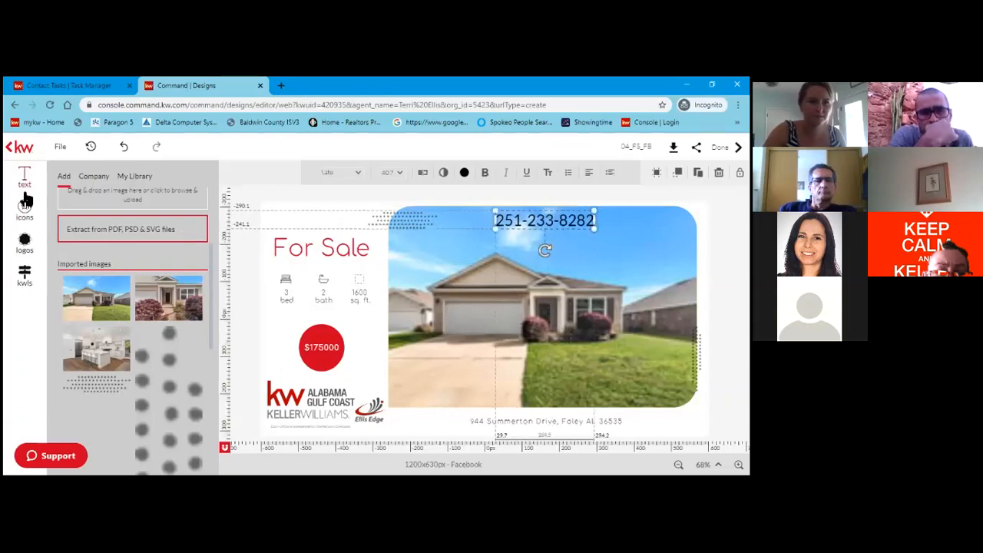
Place the saved web address from My Library across the photo's middle.
{"action": "left_click", "coordinate": [123, 178]}
{"action": "left_click", "coordinate": [94, 176]}
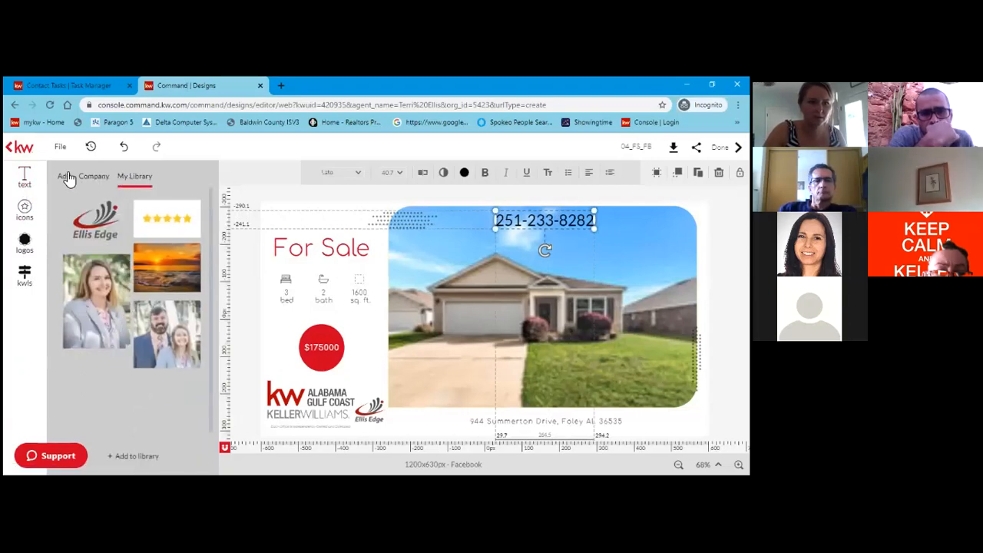
{"action": "left_click", "coordinate": [34, 179]}
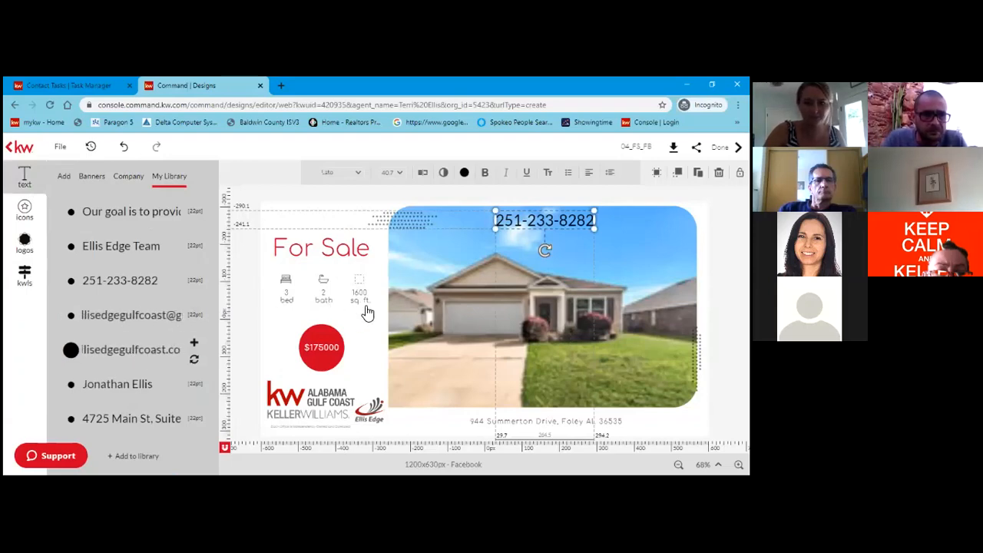
{"action": "left_click_drag", "start_coordinate": [479, 297], "coordinate": [528, 314]}
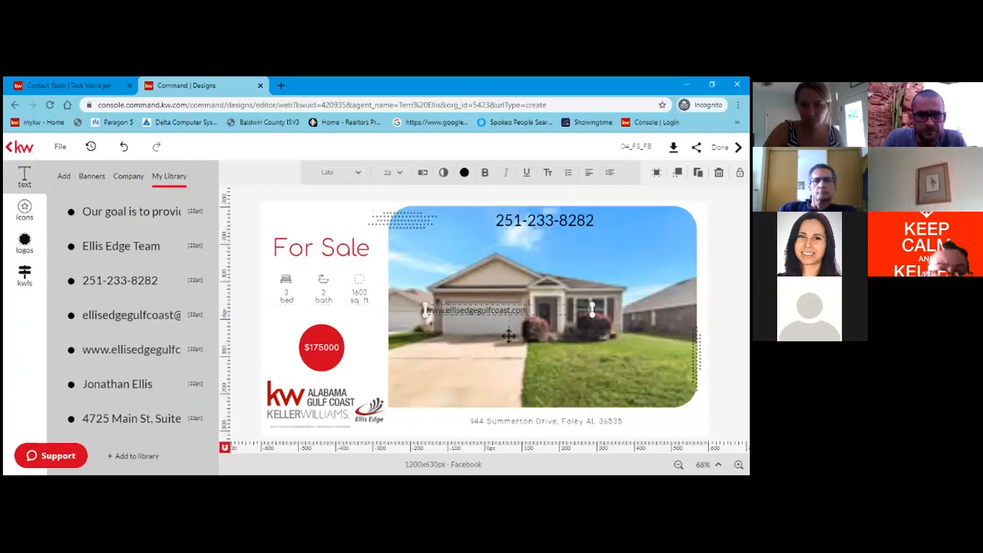
Enlarge the web address box and set its text to 30 pt bold.
{"action": "left_click_drag", "start_coordinate": [592, 314], "coordinate": [611, 315]}
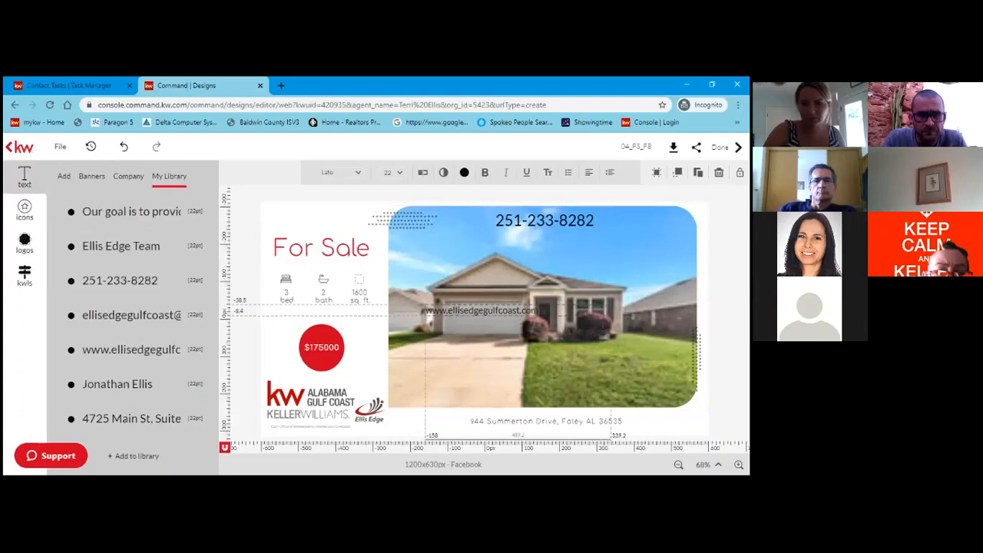
{"action": "left_click", "coordinate": [546, 309]}
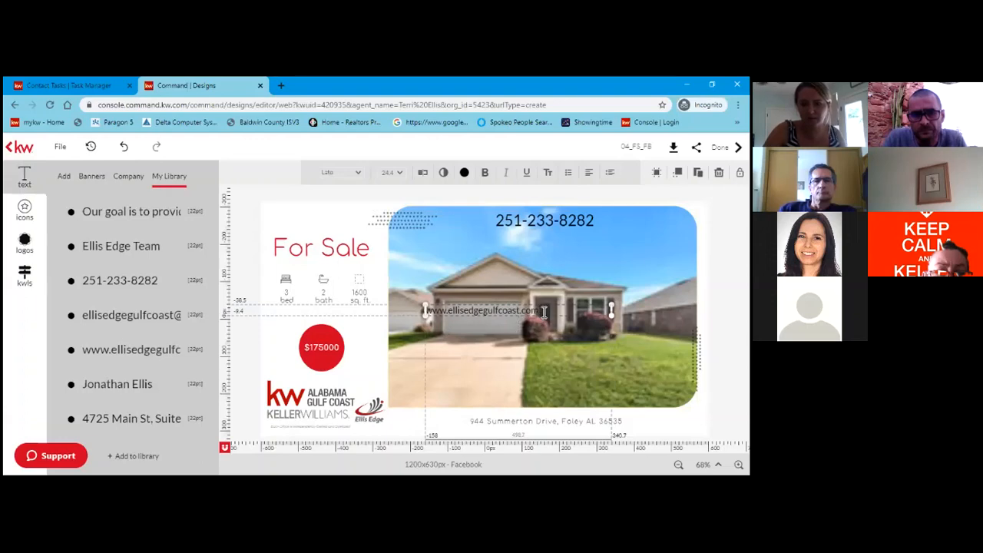
{"action": "left_click", "coordinate": [543, 311]}
{"action": "left_click_drag", "start_coordinate": [518, 311], "coordinate": [424, 310]}
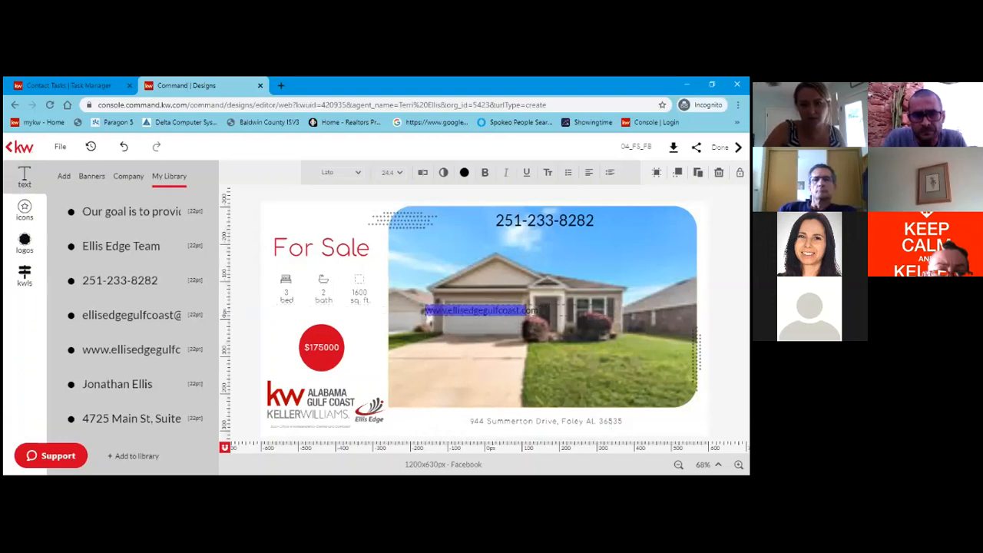
{"action": "left_click", "coordinate": [461, 315]}
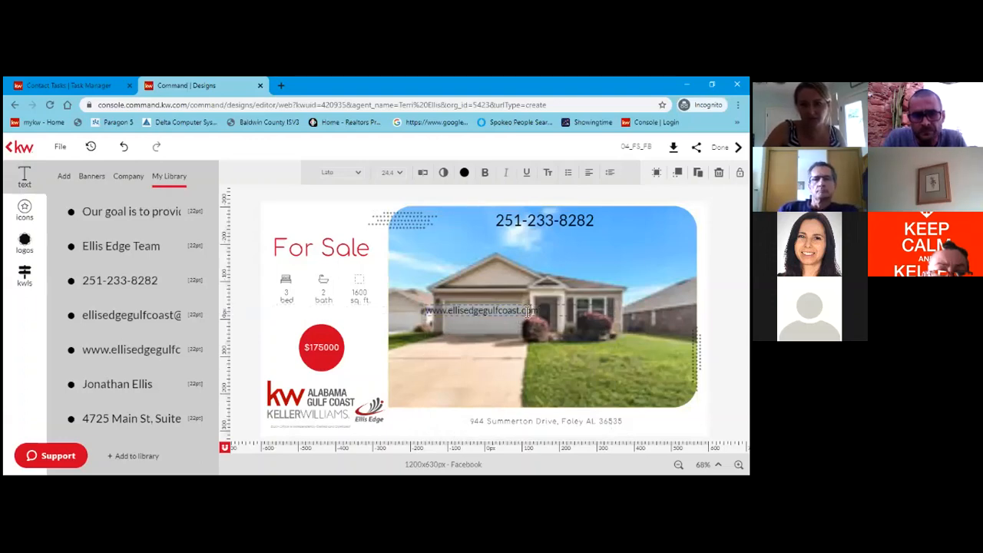
{"action": "left_click_drag", "start_coordinate": [462, 316], "coordinate": [447, 317]}
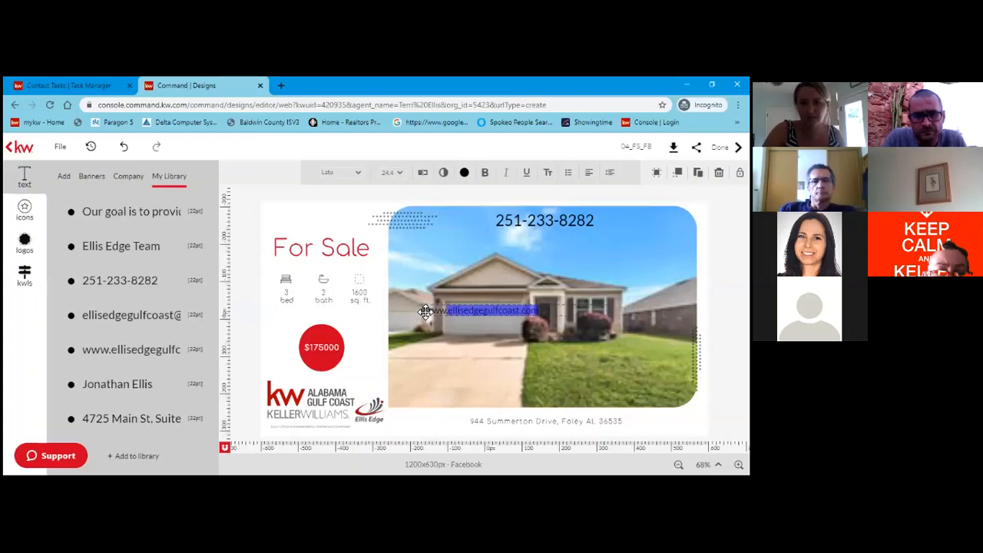
{"action": "left_click", "coordinate": [552, 311]}
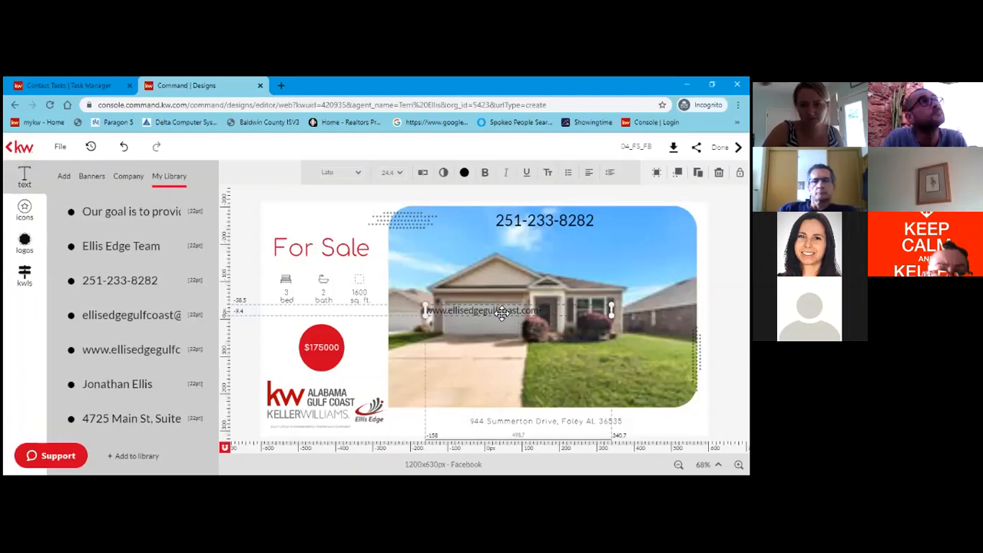
{"action": "left_click", "coordinate": [541, 312]}
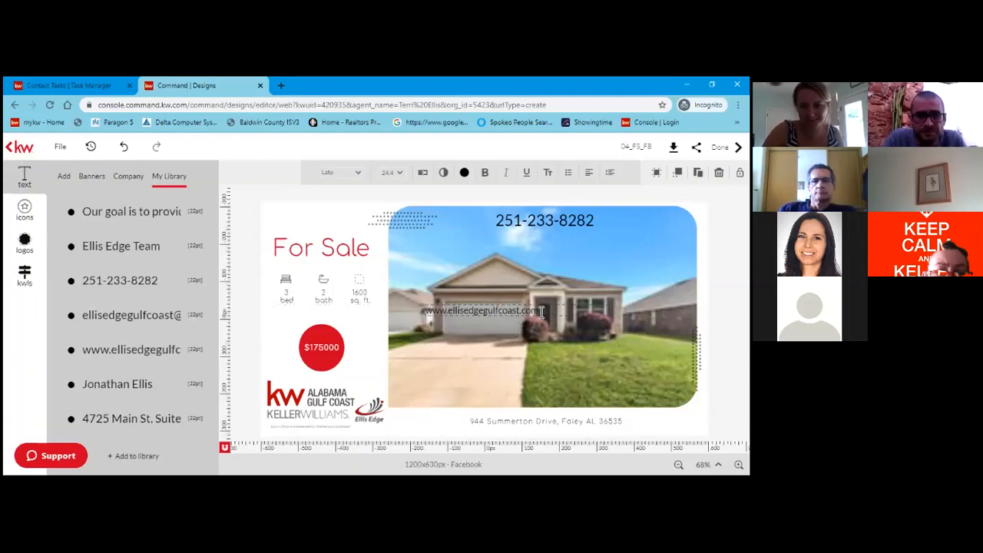
{"action": "left_click_drag", "start_coordinate": [540, 311], "coordinate": [421, 311]}
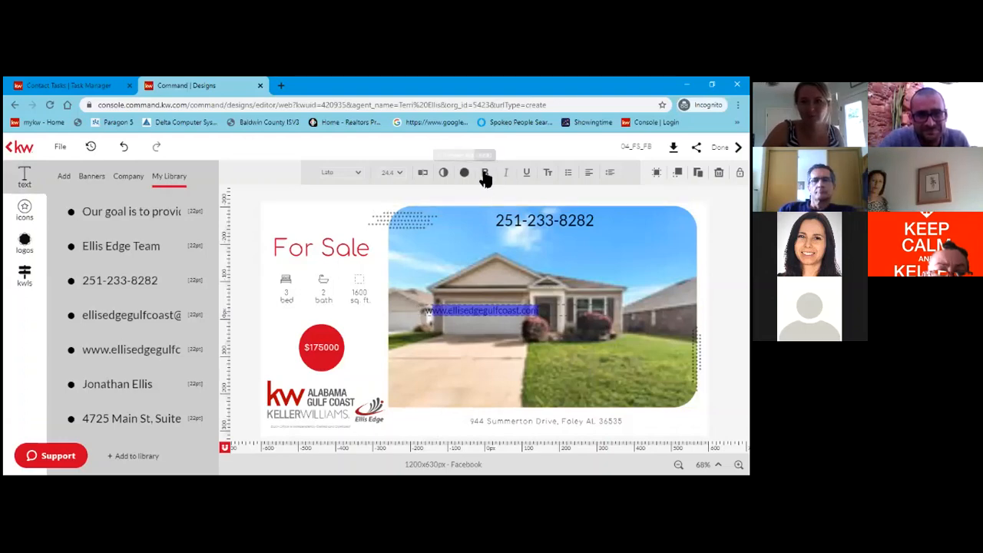
{"action": "left_click", "coordinate": [399, 174]}
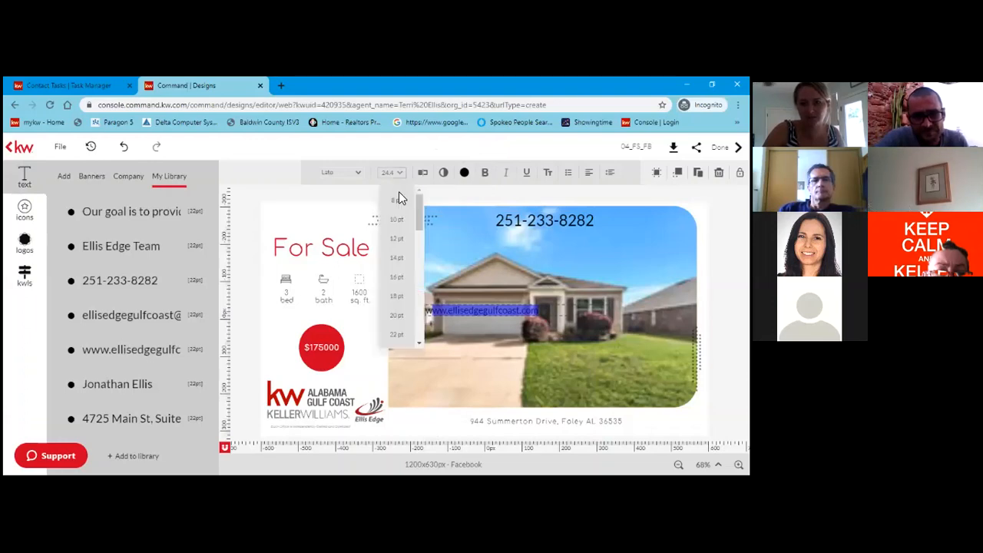
{"action": "scroll", "coordinate": [401, 284], "scroll_direction": "down", "scroll_amount": 3}
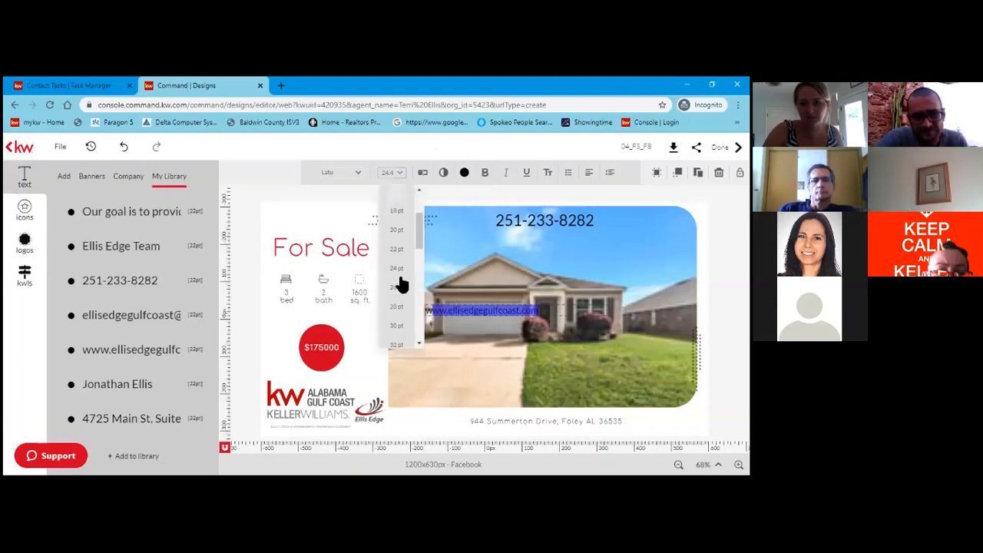
{"action": "left_click", "coordinate": [403, 331]}
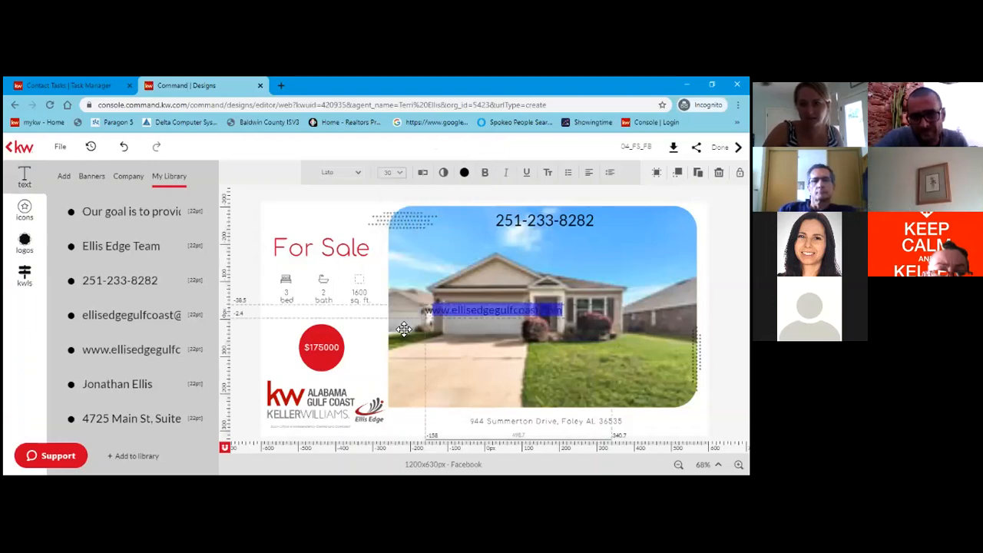
{"action": "left_click", "coordinate": [486, 173]}
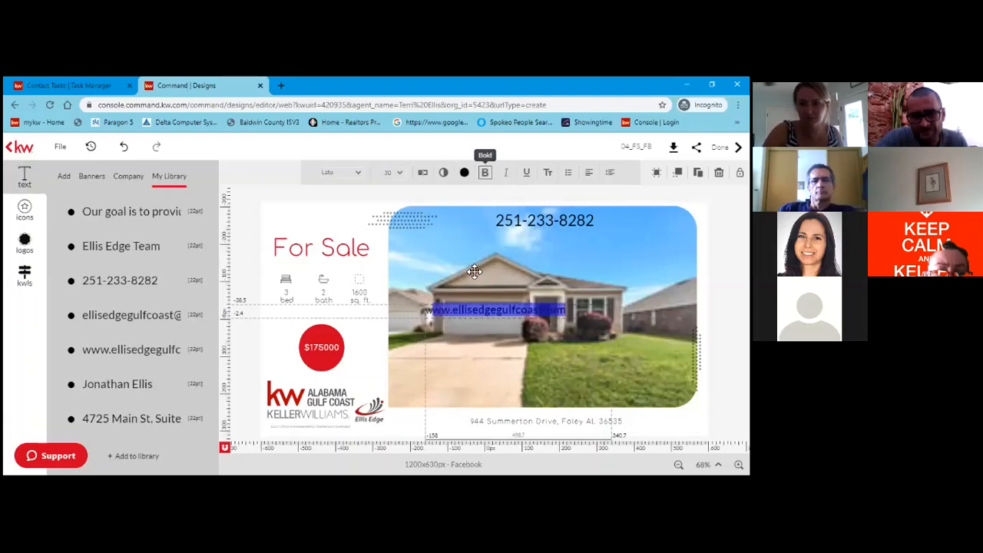
{"action": "left_click", "coordinate": [435, 315]}
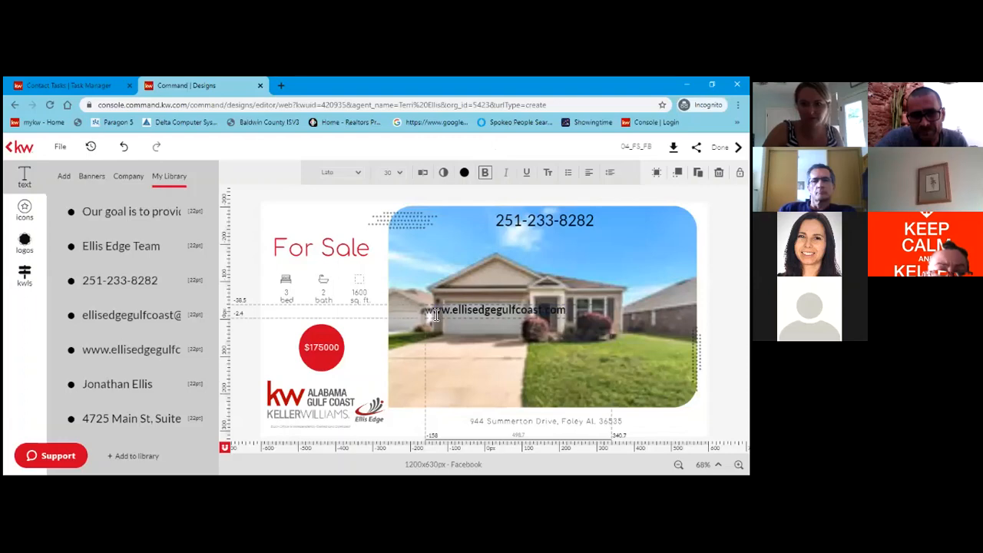
Replace the web address's first letter with a lowercase 'w'.
{"action": "left_click_drag", "start_coordinate": [436, 315], "coordinate": [430, 316]}
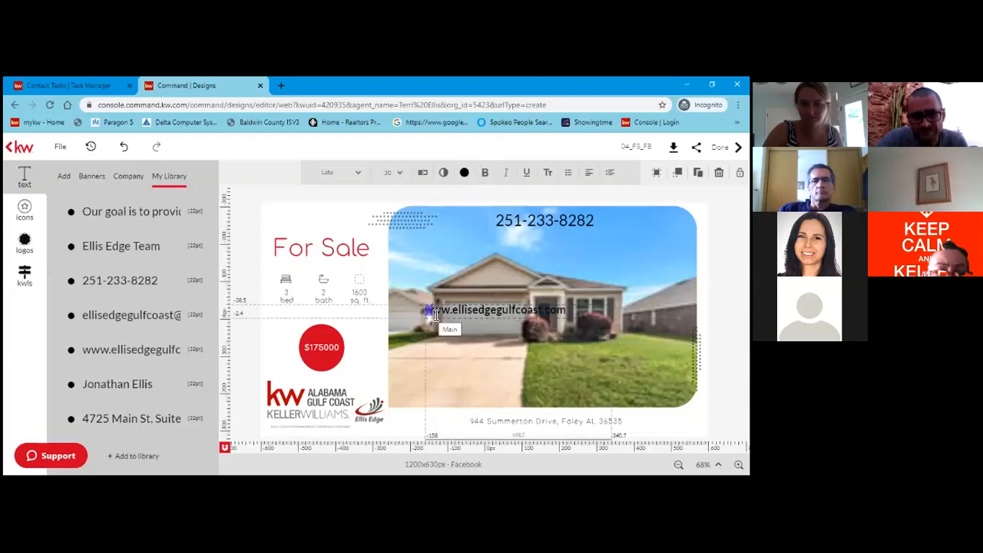
{"action": "key", "text": "BackSpace"}
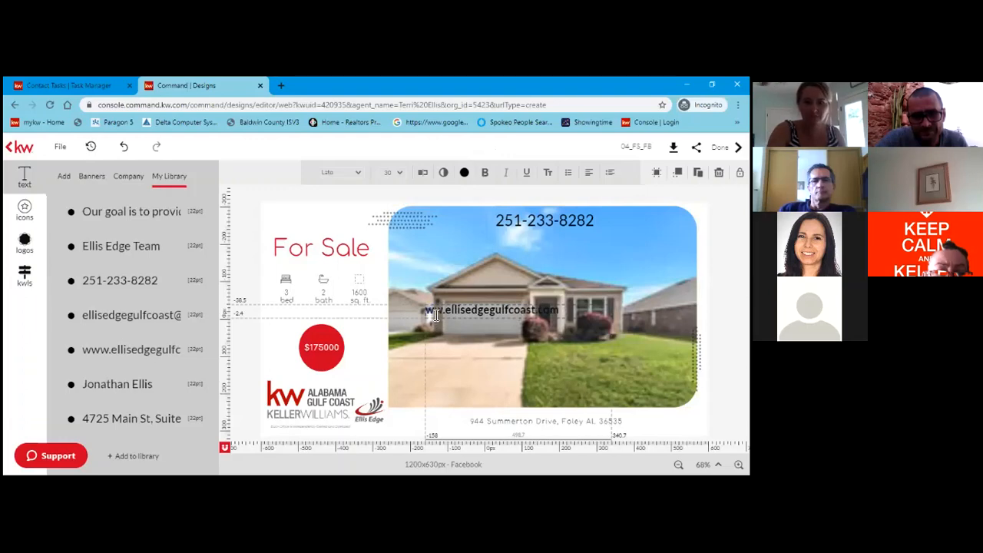
{"action": "type", "text": "W"}
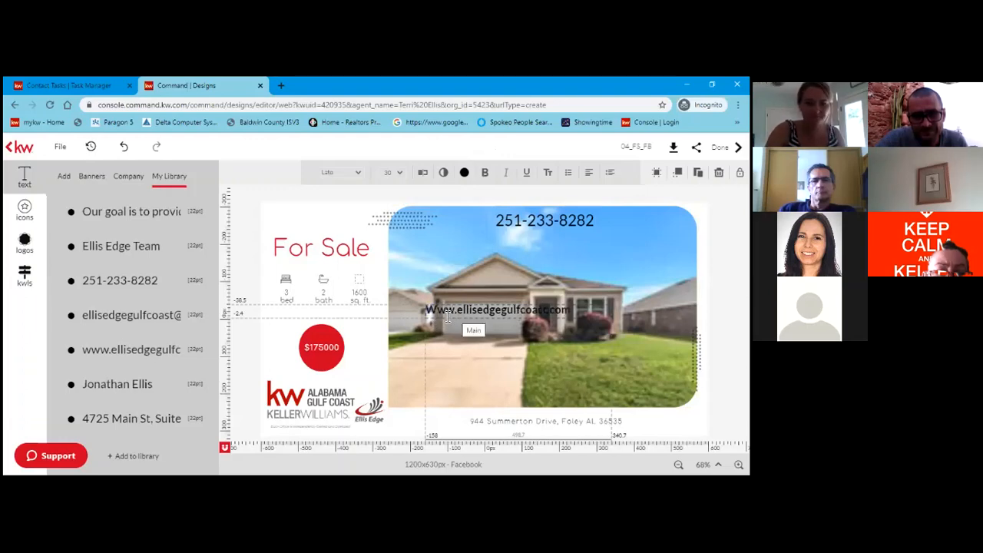
{"action": "key", "text": "BackSpace"}
{"action": "type", "text": "w"}
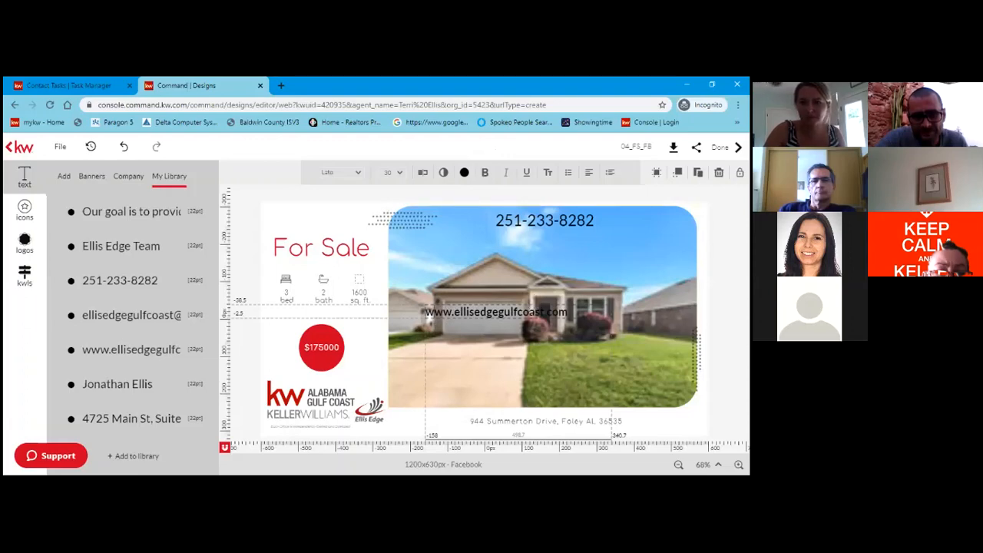
Move the web address just beneath the phone number and deselect it.
{"action": "left_click_drag", "start_coordinate": [511, 313], "coordinate": [553, 235]}
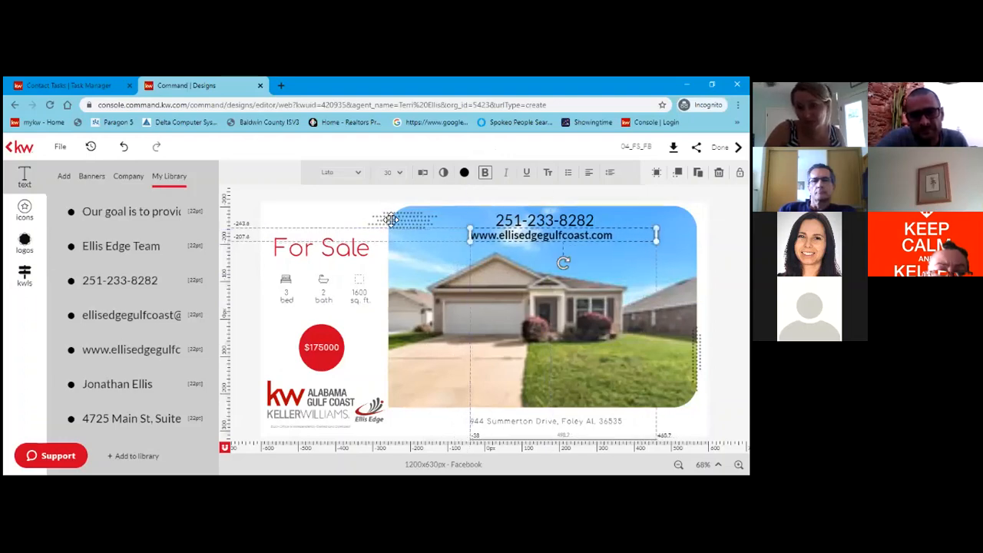
{"action": "left_click", "coordinate": [335, 221]}
{"action": "left_click", "coordinate": [336, 221]}
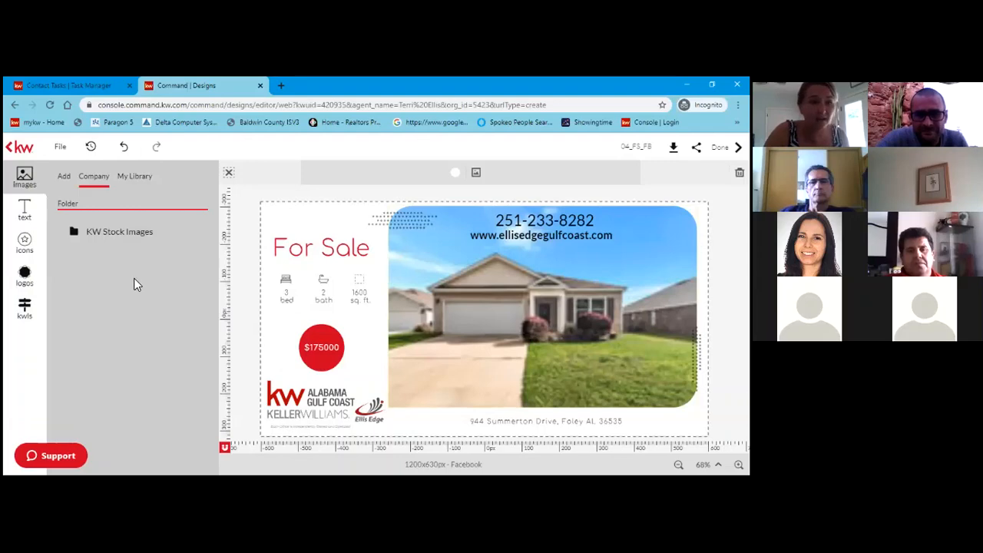
Browse the saved logos, then open the KW listings search panel.
{"action": "left_click", "coordinate": [33, 285]}
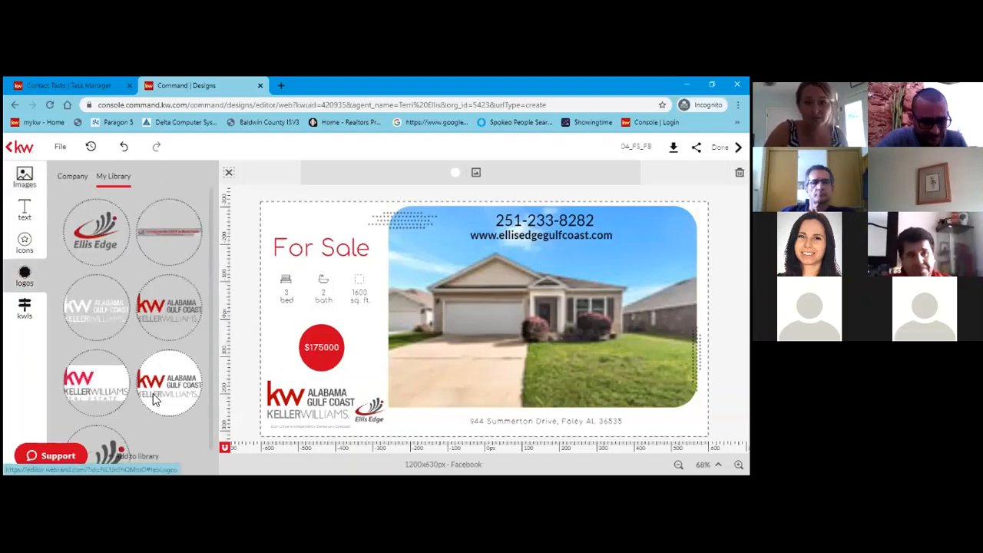
{"action": "scroll", "coordinate": [144, 443], "scroll_direction": "down", "scroll_amount": 1}
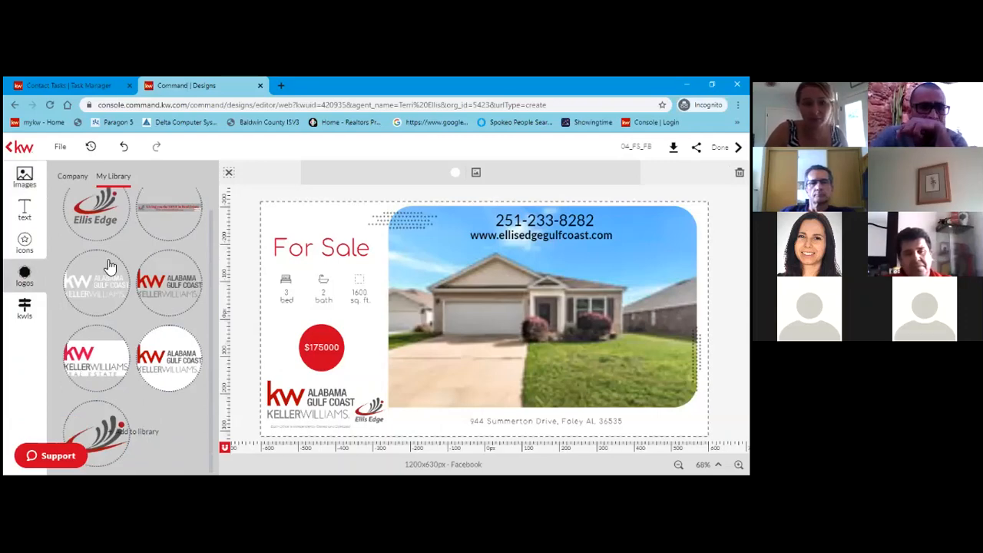
{"action": "left_click", "coordinate": [25, 311]}
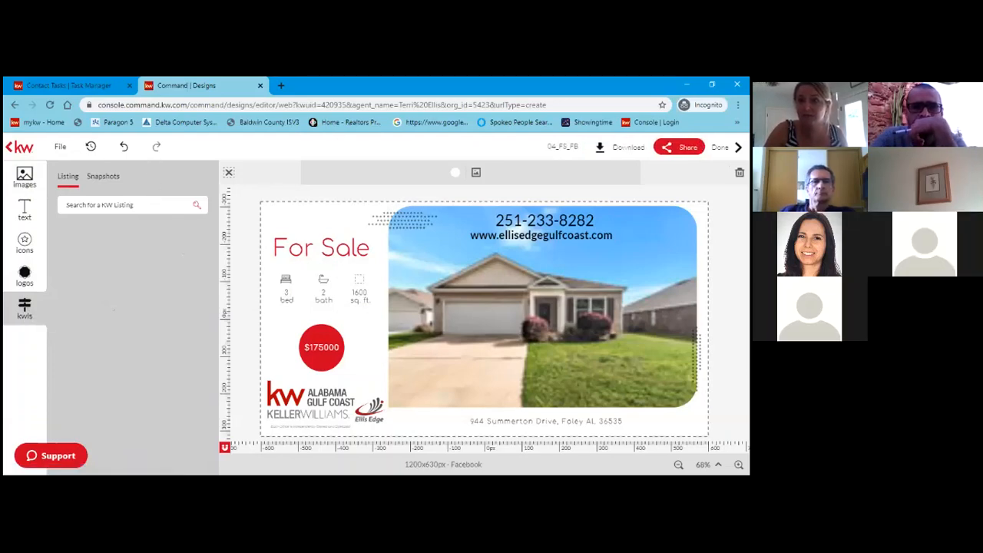
Share the For Sale design on Facebook, bringing up the empty message box.
{"action": "left_click", "coordinate": [678, 146]}
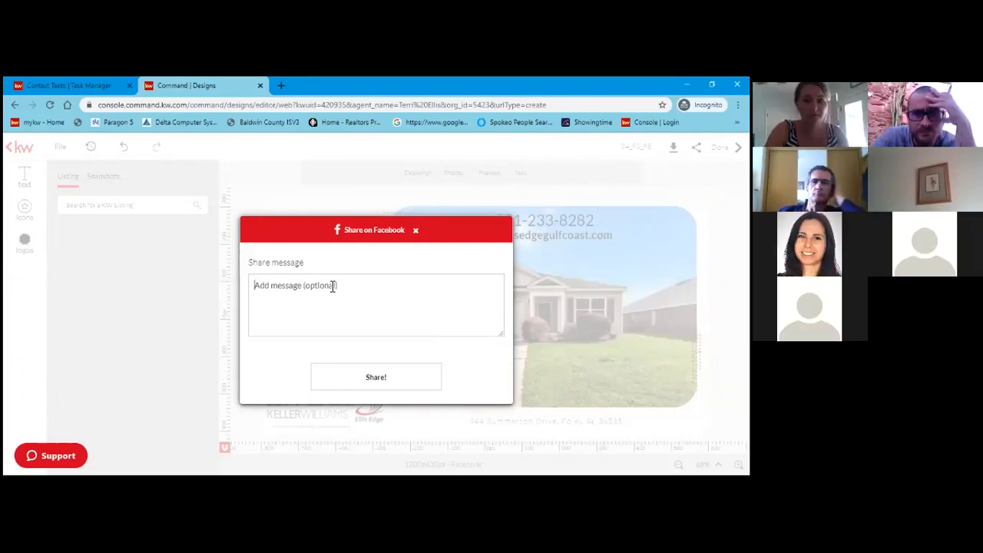
Write 'Great home in the heart of Foley, Less then 5 miles from the Beach!' plus a call-for-information line.
{"action": "type", "text": "Great home in the"}
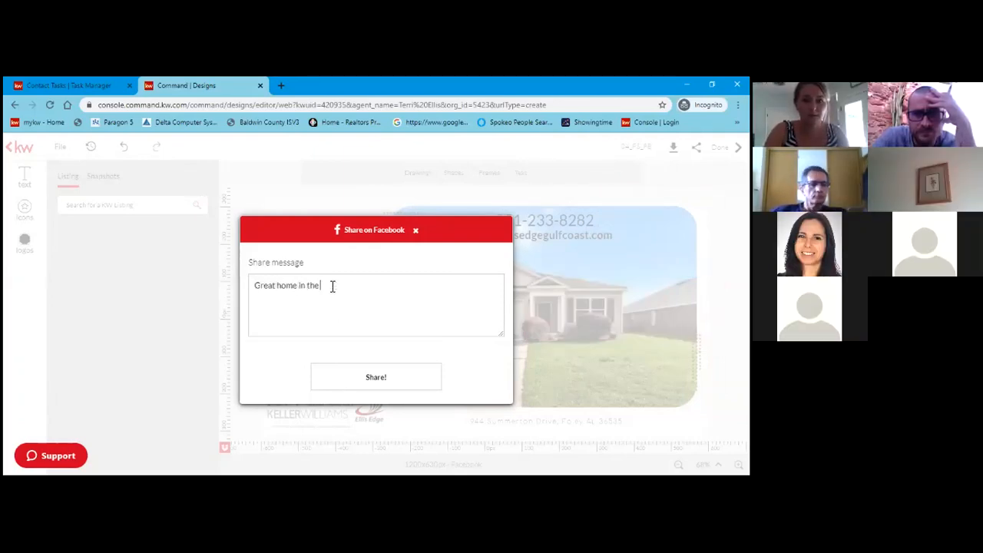
{"action": "type", "text": " heart"}
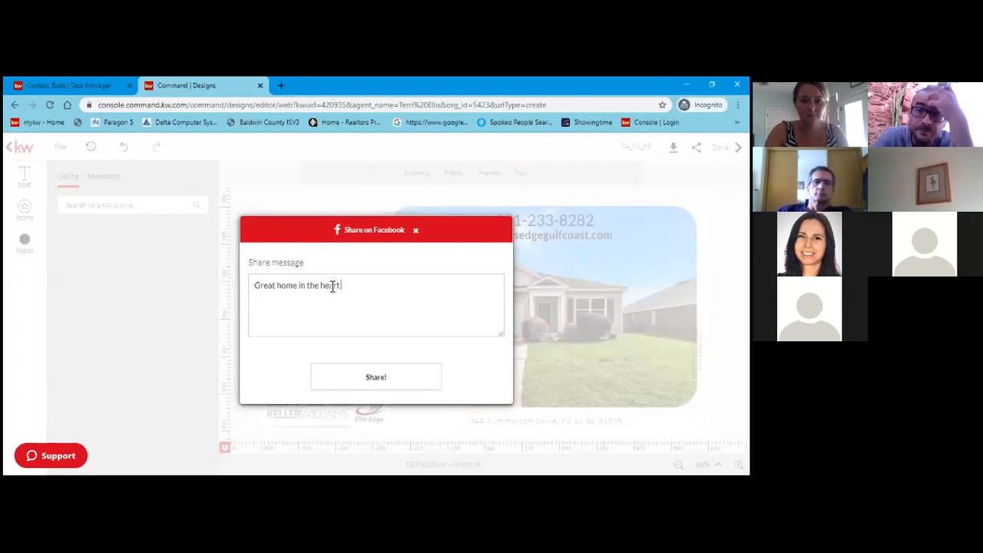
{"action": "type", "text": " of Foley, Le"}
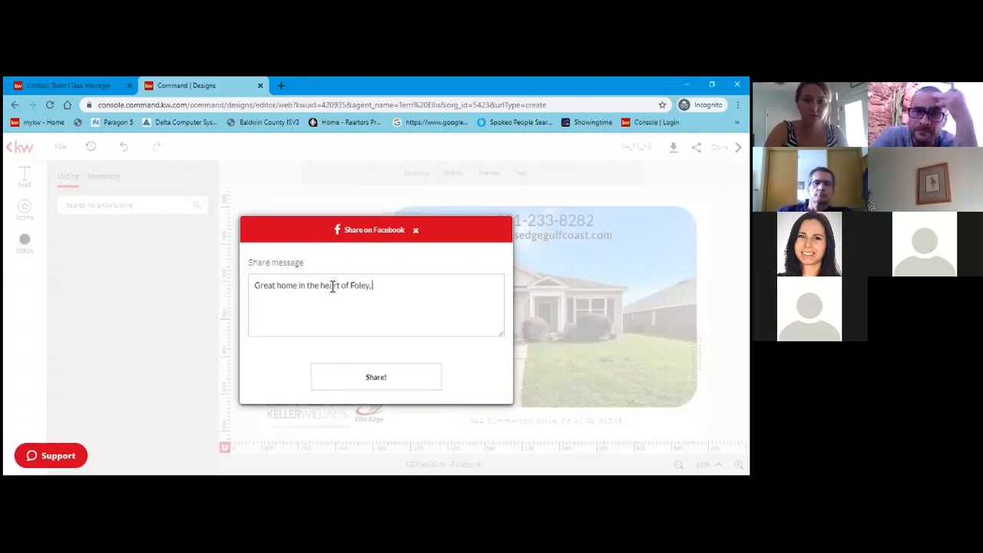
{"action": "key", "text": "BackSpace"}
{"action": "key", "text": "BackSpace"}
{"action": "key", "text": "BackSpace"}
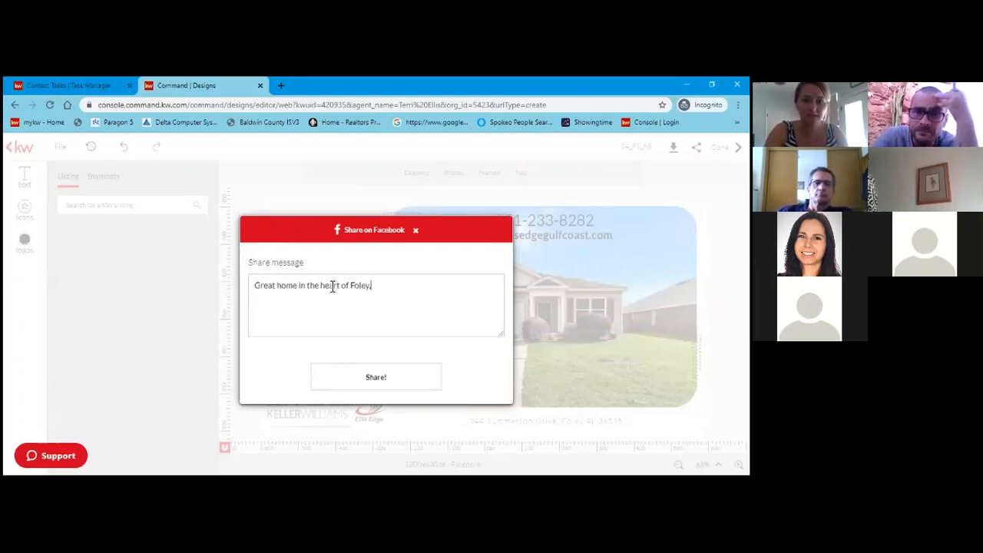
{"action": "type", "text": "Less then"}
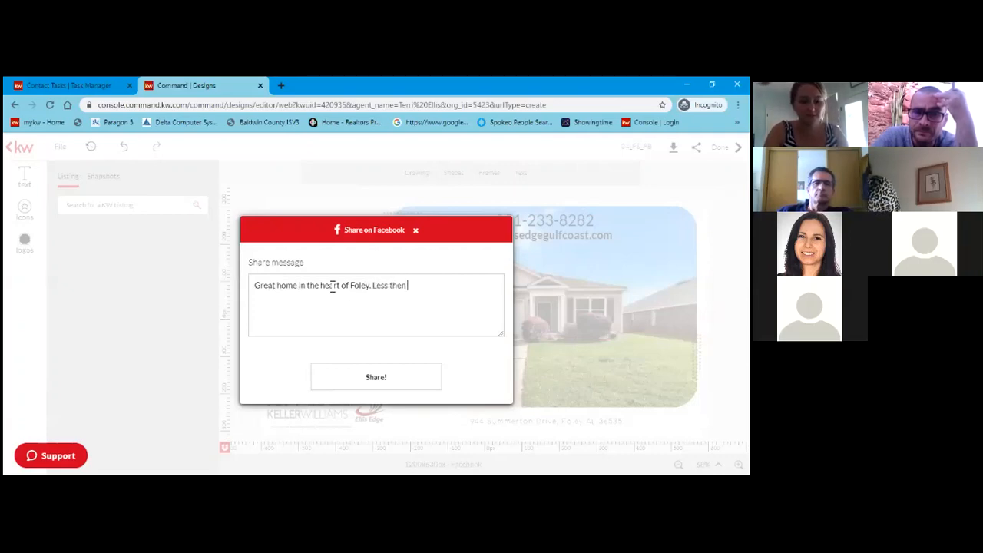
{"action": "type", "text": " 5 mi"}
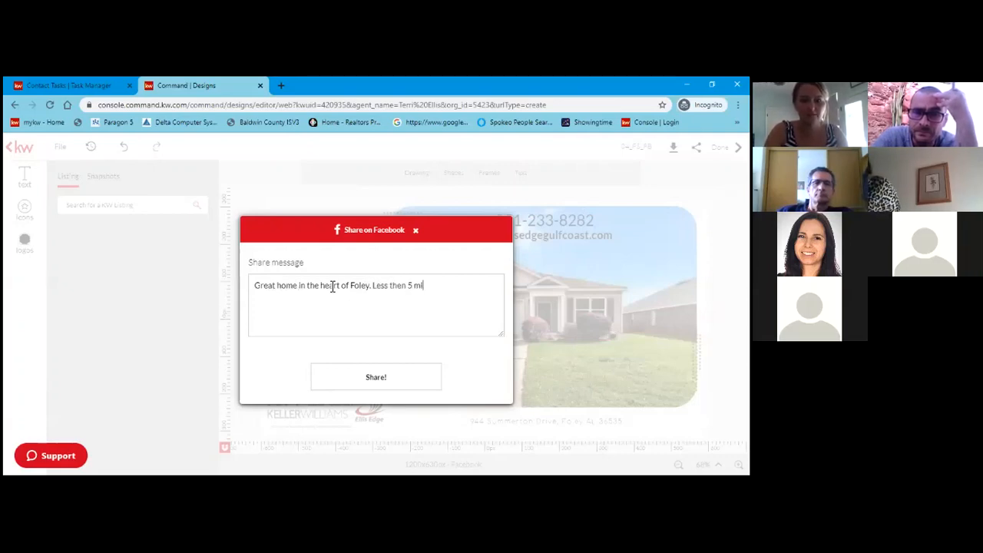
{"action": "type", "text": "les from th"}
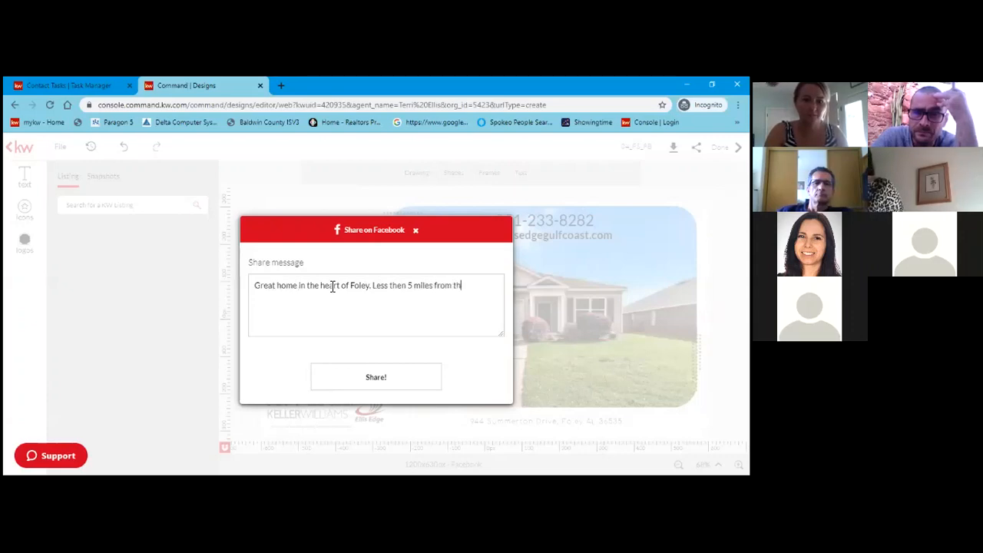
{"action": "type", "text": "e Beach!"}
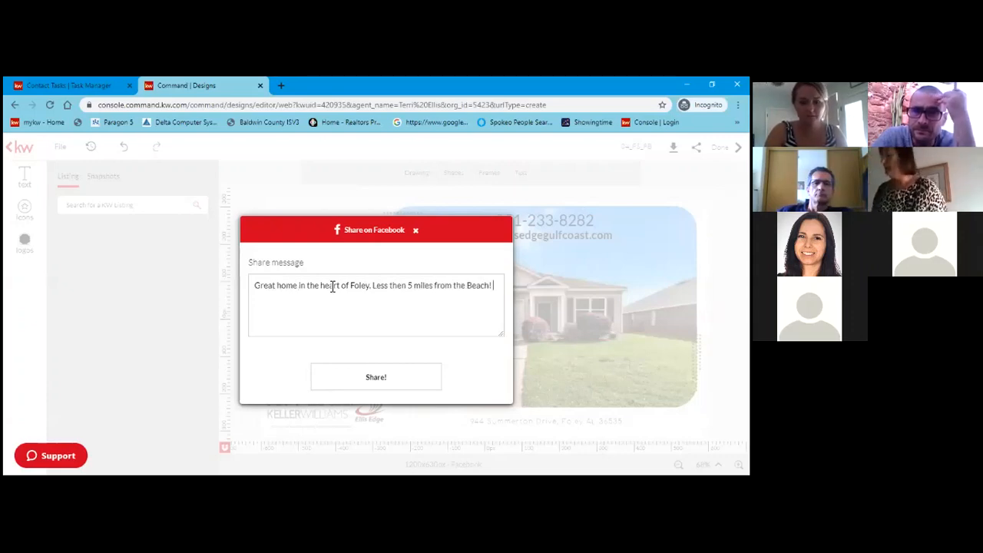
{"action": "key", "text": "Return"}
{"action": "type", "text": "C"}
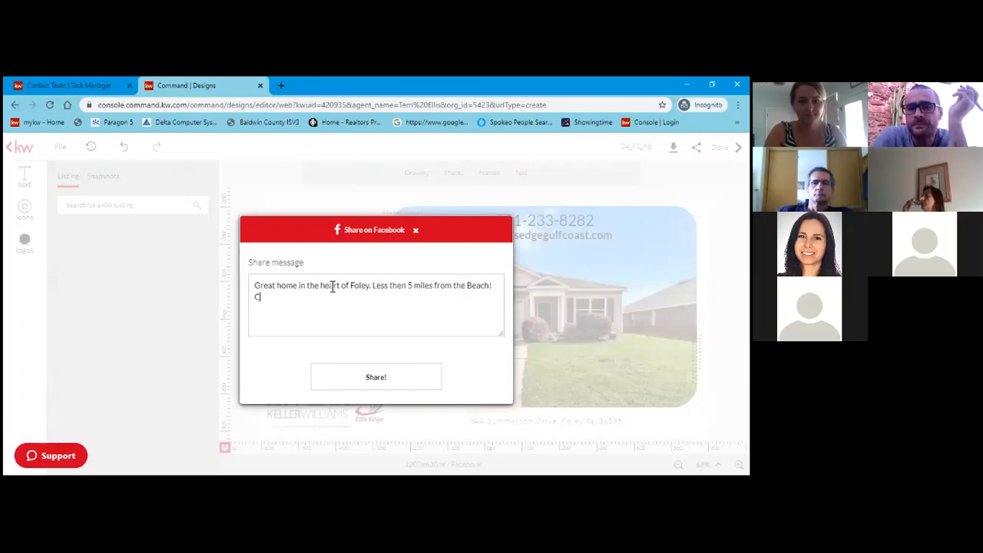
{"action": "type", "text": "all The"}
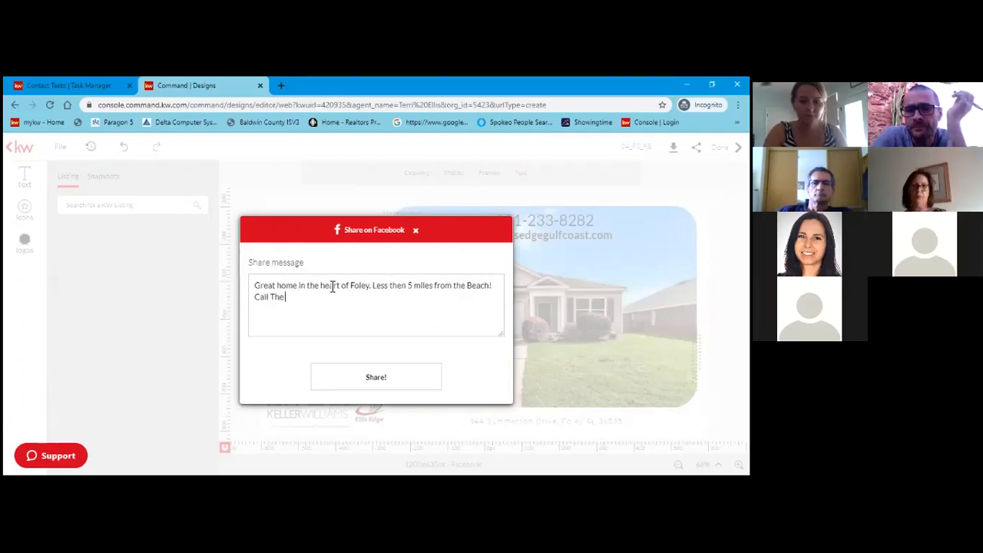
{"action": "type", "text": " Ellis Edge"}
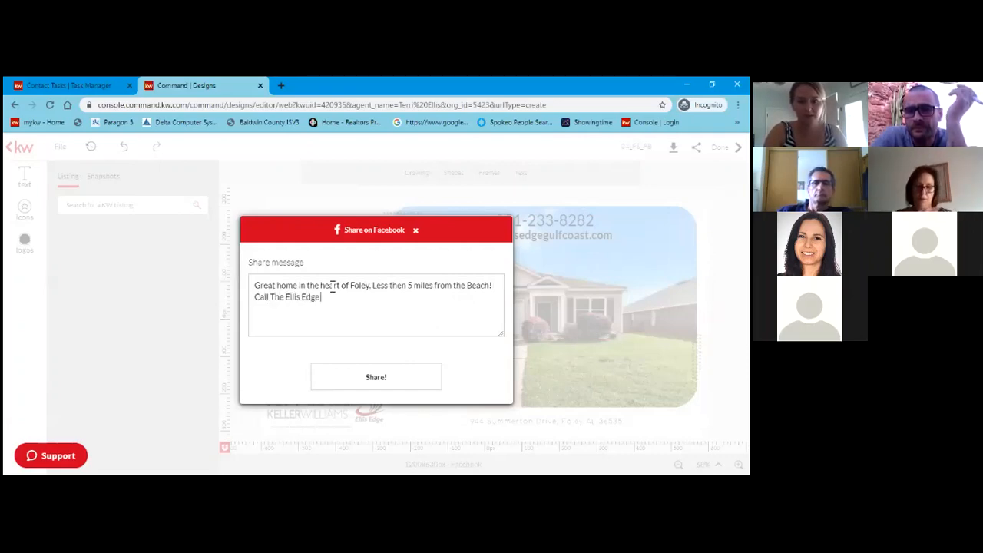
{"action": "type", "text": " Team for more "}
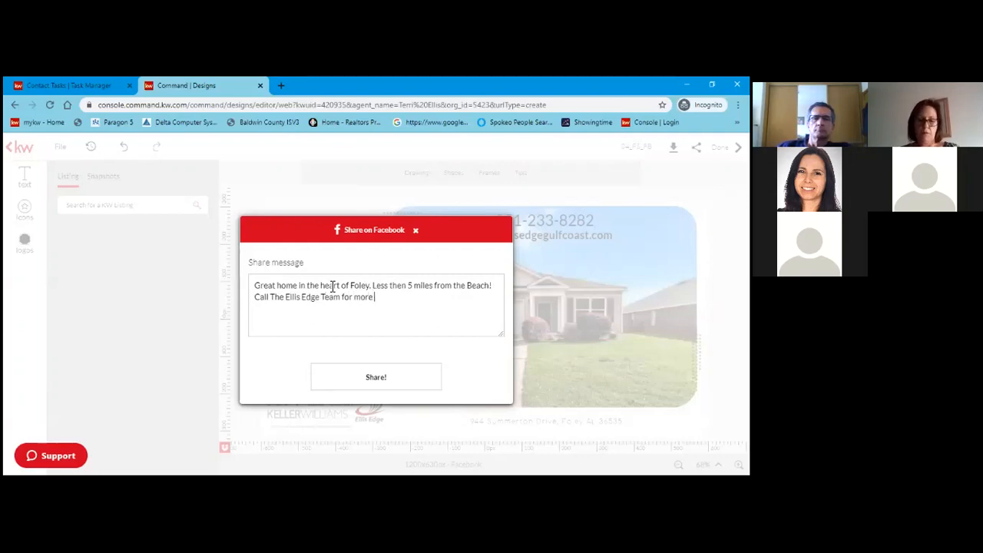
{"action": "type", "text": "infomat"}
{"action": "key", "text": "BackSpace"}
{"action": "key", "text": "BackSpace"}
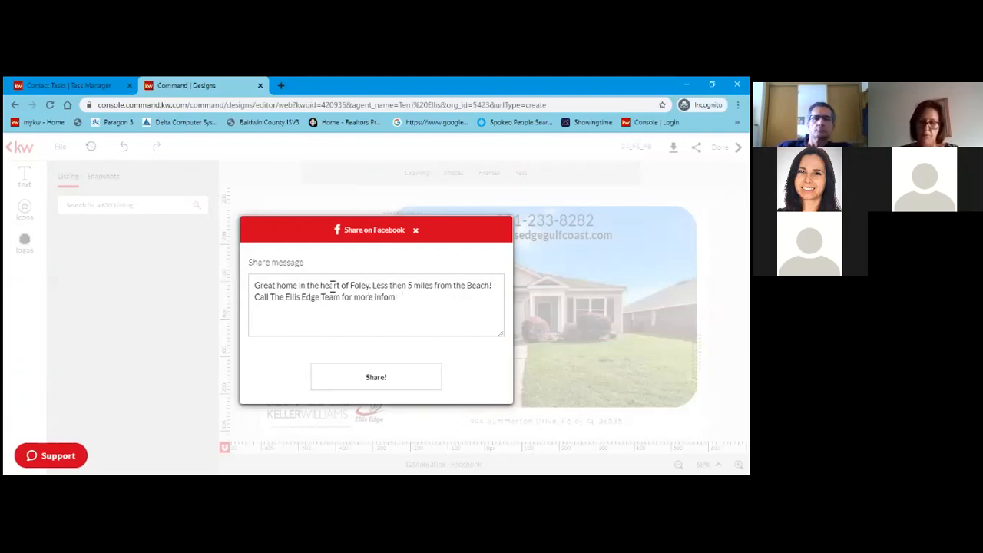
{"action": "type", "text": "o"}
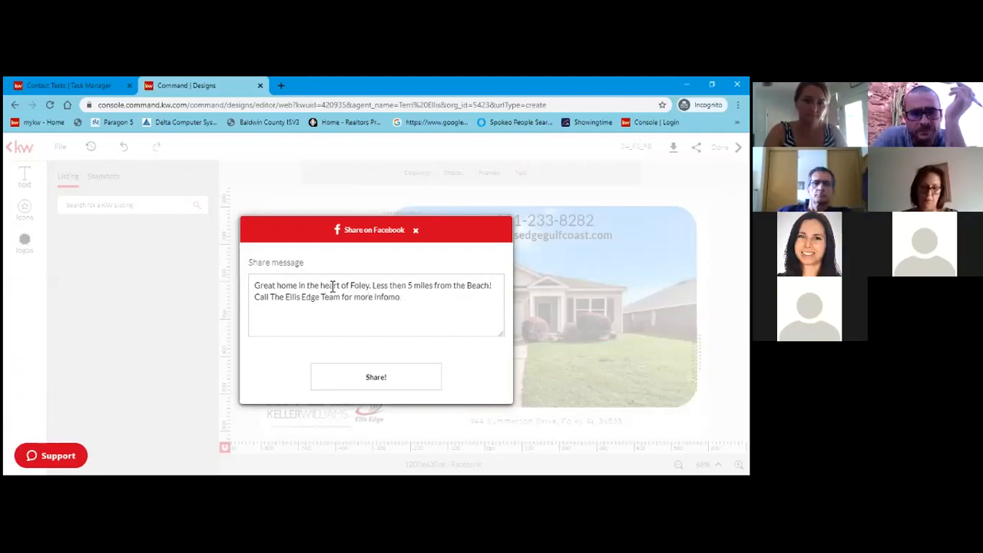
{"action": "type", "text": "rtrmati"}
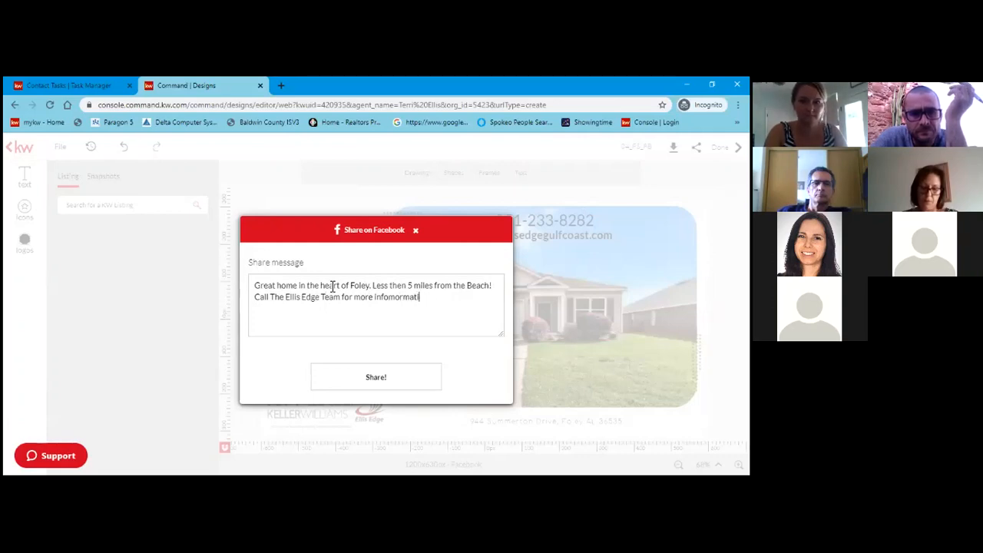
{"action": "key", "text": "BackSpace"}
{"action": "key", "text": "BackSpace"}
{"action": "key", "text": "BackSpace"}
{"action": "key", "text": "BackSpace"}
{"action": "key", "text": "BackSpace"}
{"action": "key", "text": "BackSpace"}
{"action": "key", "text": "BackSpace"}
{"action": "type", "text": "rmation."}
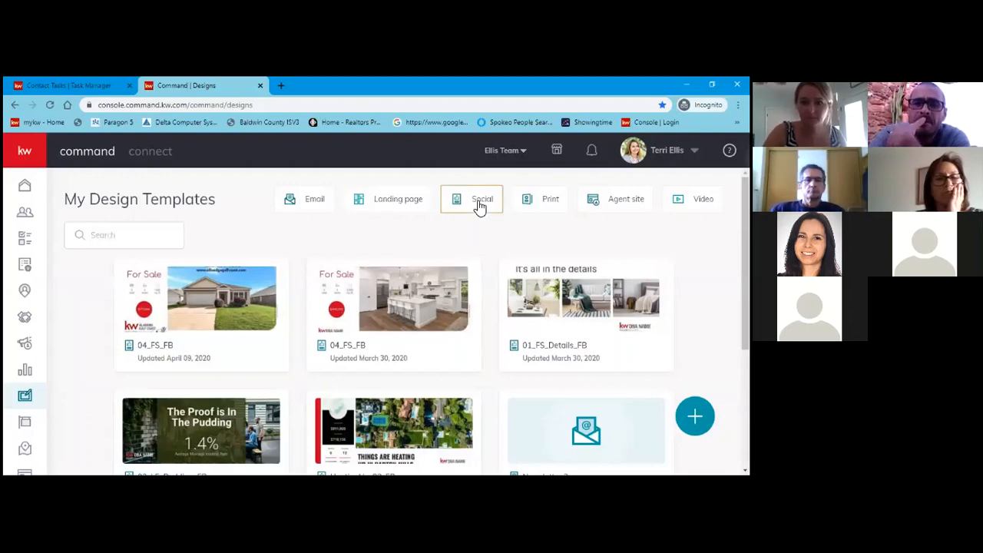
Filter templates to Social and scroll through designs like 02_LE_Pudding_FB and HeatingUp-02_FB.
{"action": "left_click", "coordinate": [479, 204]}
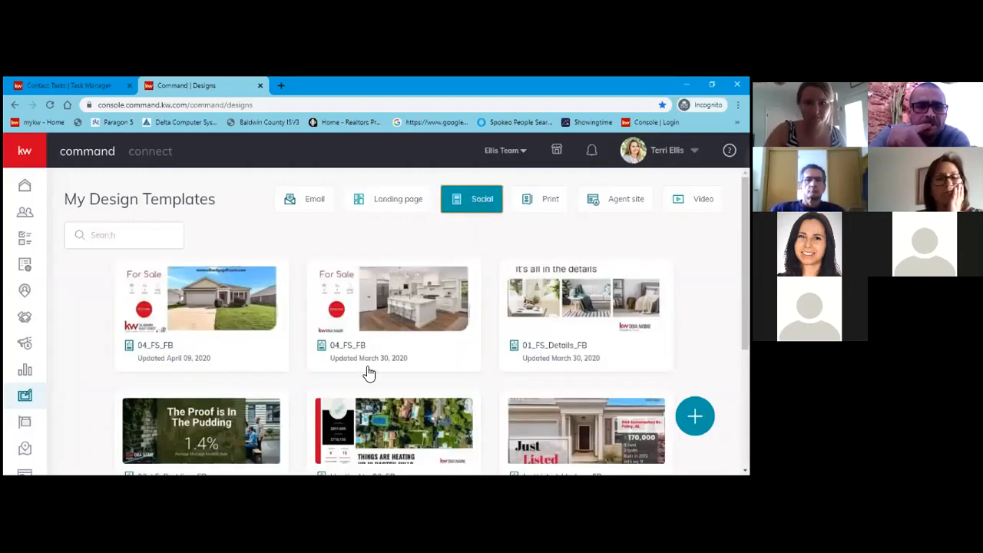
{"action": "scroll", "coordinate": [476, 415], "scroll_direction": "down", "scroll_amount": 2}
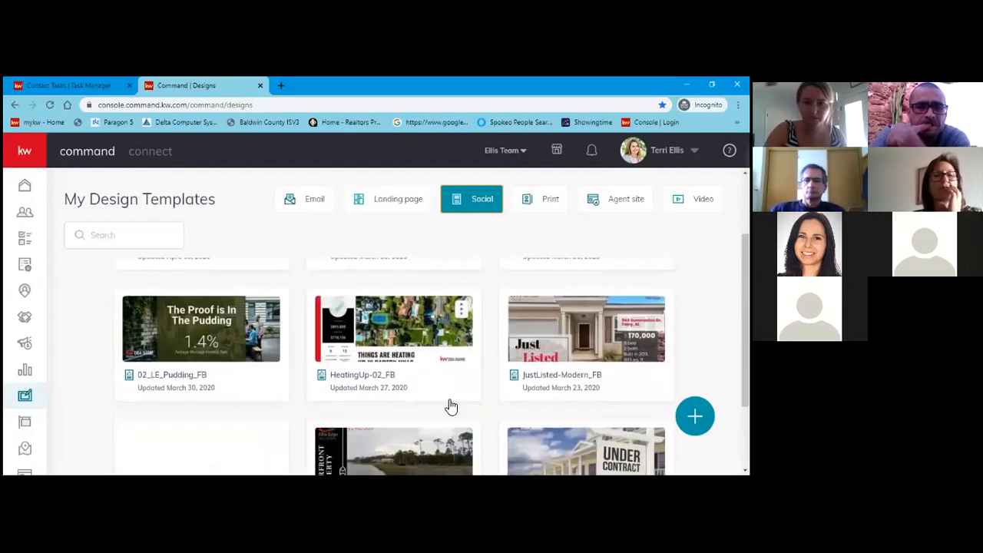
{"action": "scroll", "coordinate": [450, 400], "scroll_direction": "down", "scroll_amount": 1}
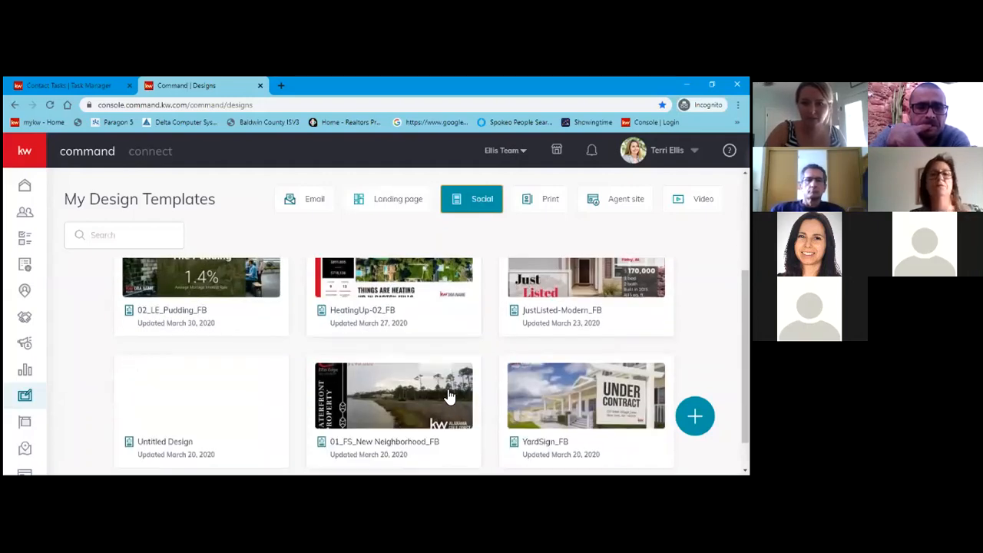
{"action": "scroll", "coordinate": [450, 399], "scroll_direction": "down", "scroll_amount": 1}
{"action": "scroll", "coordinate": [479, 374], "scroll_direction": "up", "scroll_amount": 3}
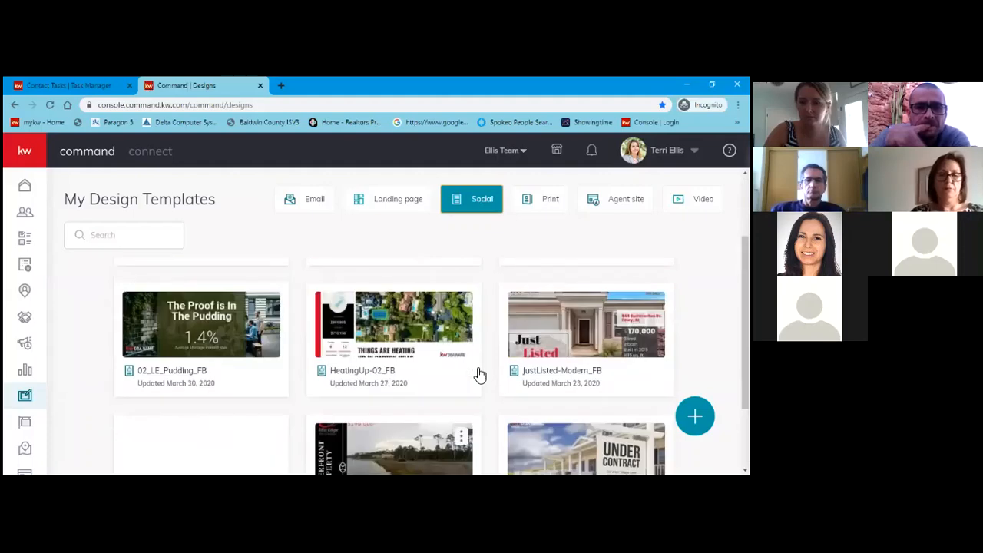
{"action": "scroll", "coordinate": [468, 355], "scroll_direction": "down", "scroll_amount": 1}
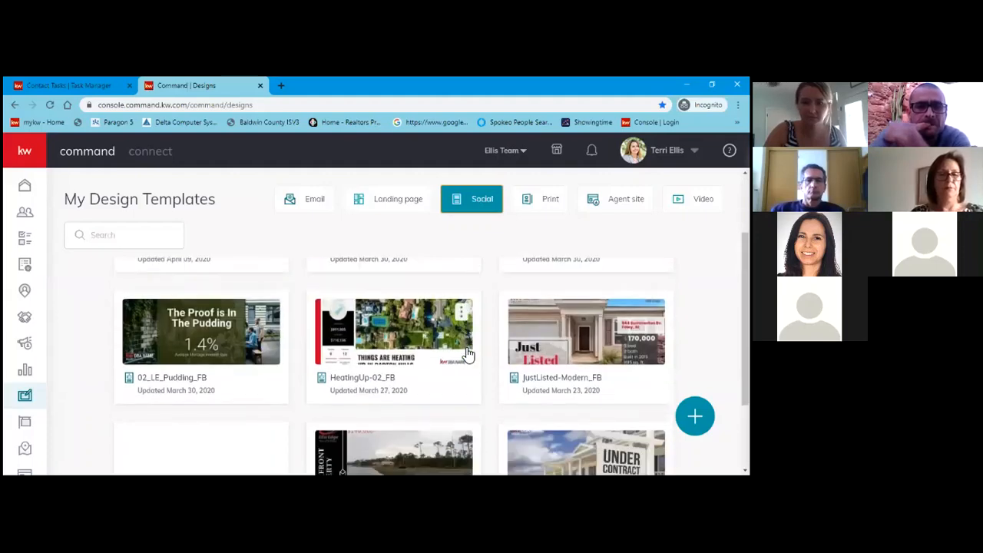
{"action": "scroll", "coordinate": [468, 355], "scroll_direction": "up", "scroll_amount": 3}
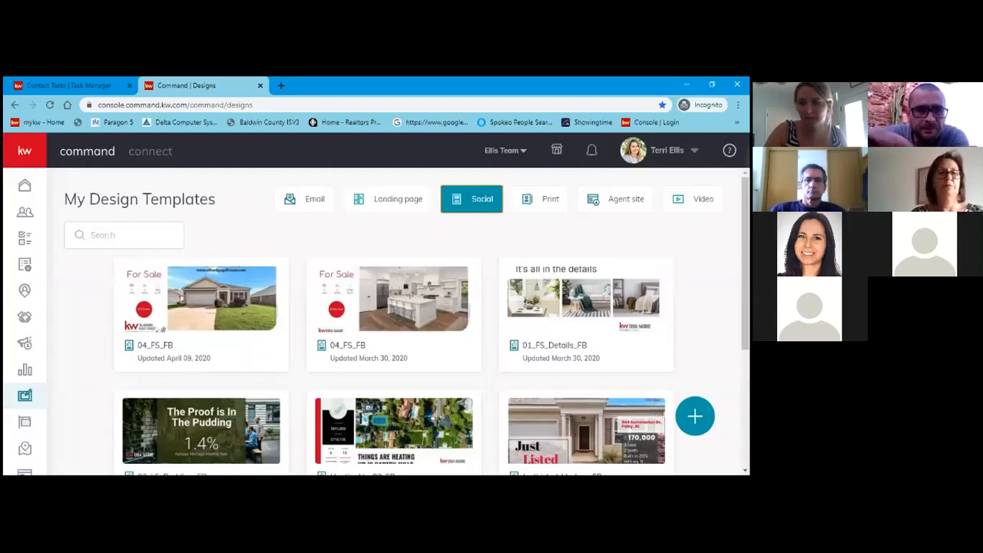
{"action": "scroll", "coordinate": [503, 384], "scroll_direction": "down", "scroll_amount": 4}
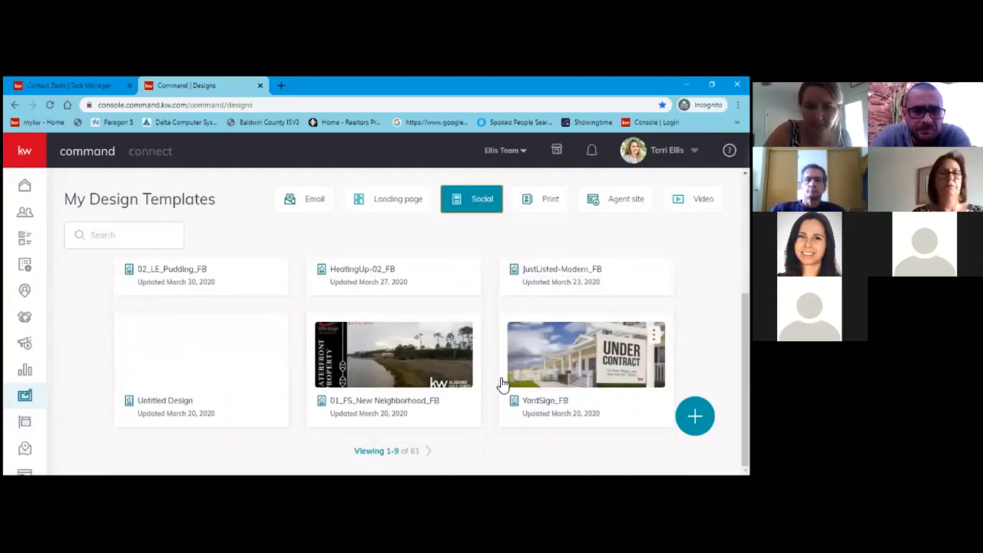
{"action": "scroll", "coordinate": [502, 384], "scroll_direction": "up", "scroll_amount": 3}
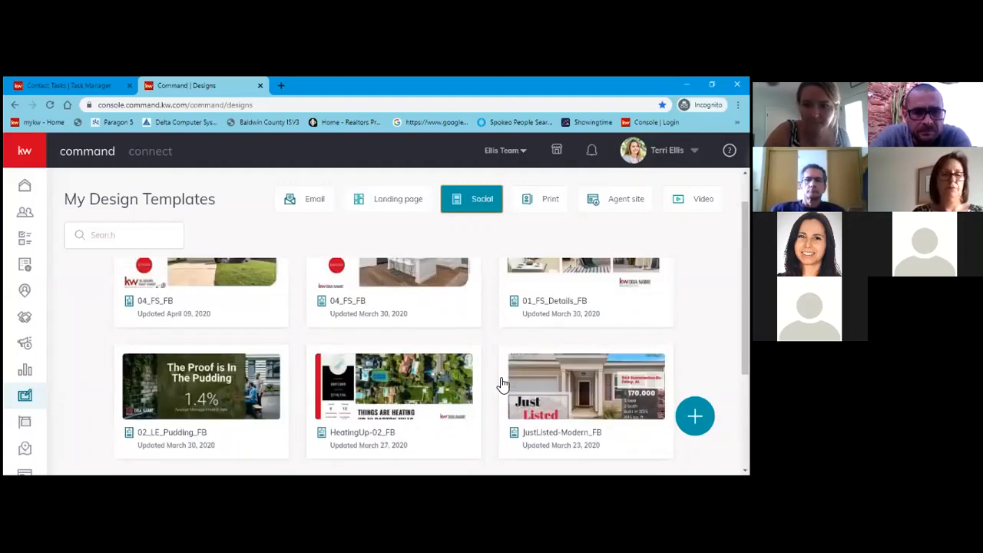
{"action": "scroll", "coordinate": [502, 387], "scroll_direction": "down", "scroll_amount": 1}
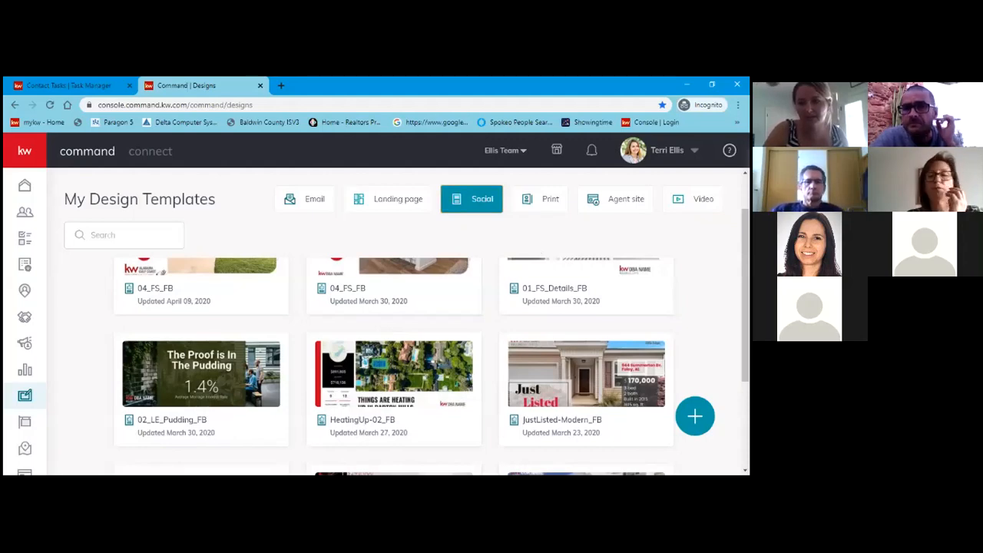
Dismiss the new-design dialog and show the Neighborhood Snaps [30] Facebook listing templates.
{"action": "left_click", "coordinate": [391, 239]}
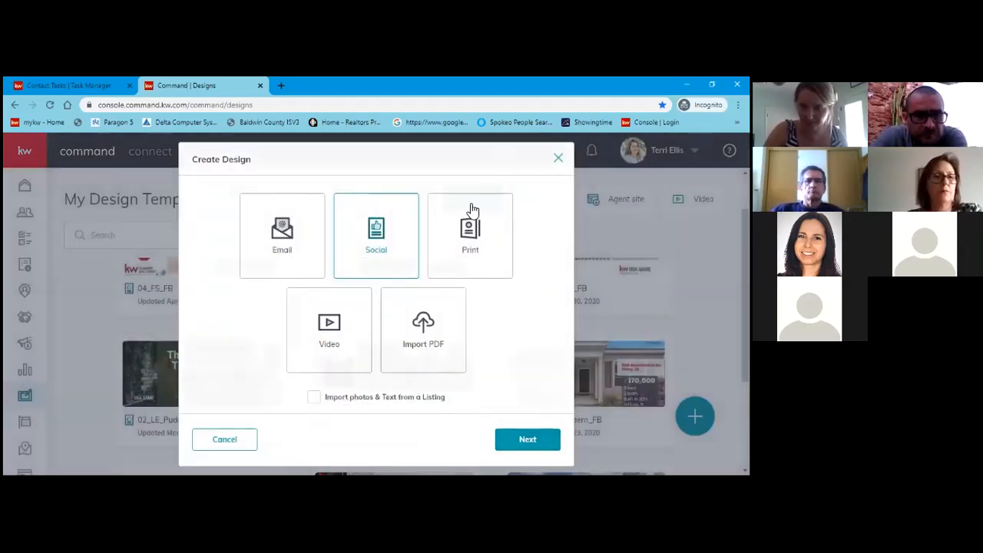
{"action": "left_click", "coordinate": [558, 157]}
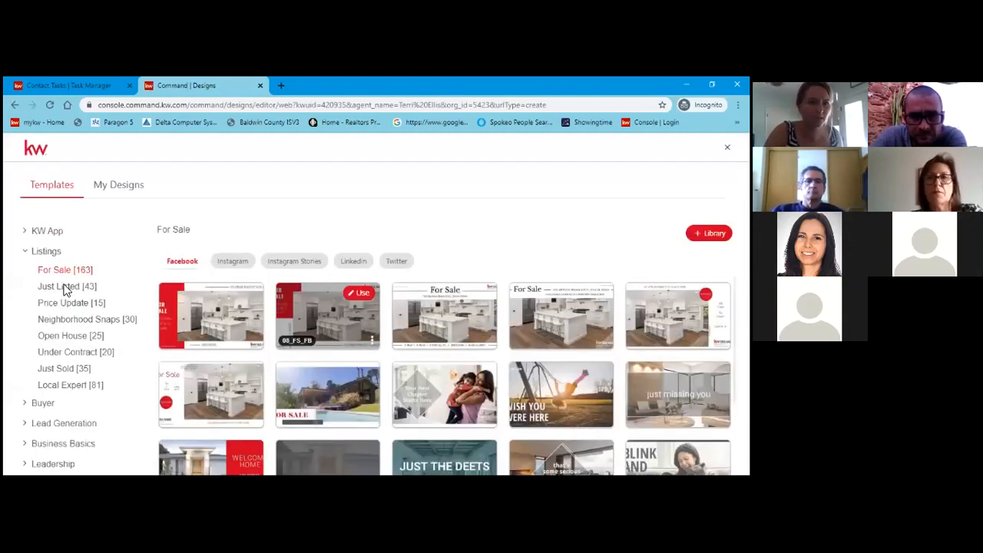
{"action": "left_click", "coordinate": [87, 320]}
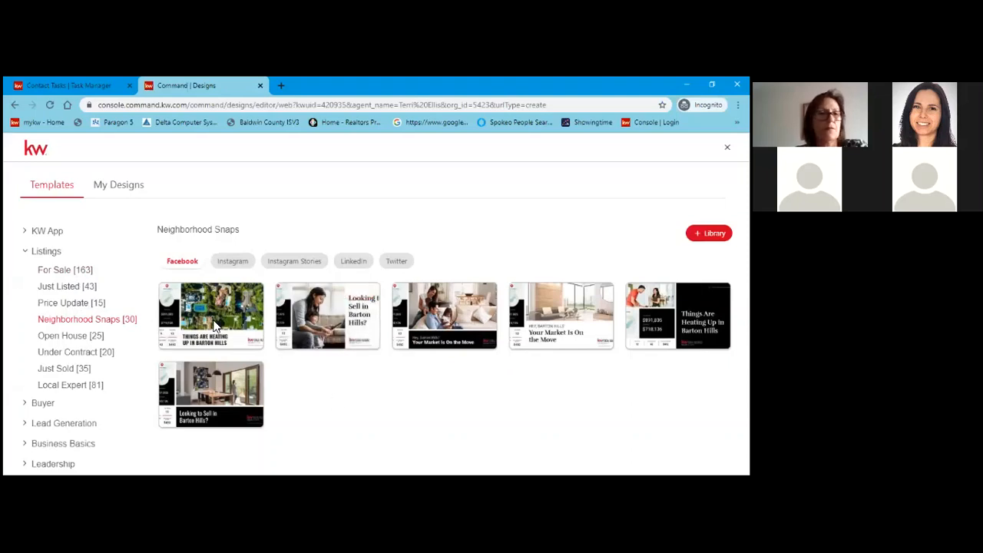
{"action": "mouse_move", "coordinate": [220, 315]}
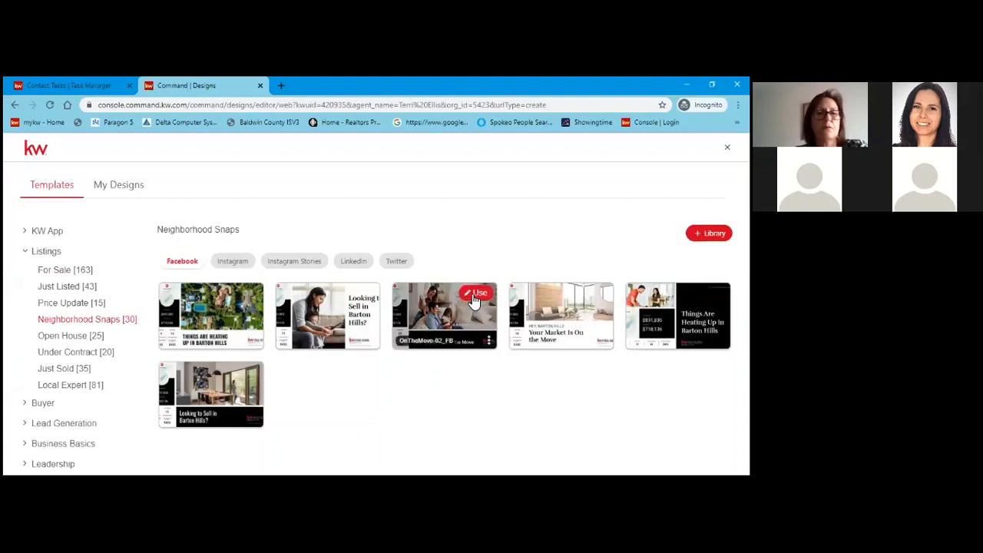
Open the OnTheMove-02_FB Barton Hills template and select its left map/stats strip.
{"action": "left_click", "coordinate": [473, 295]}
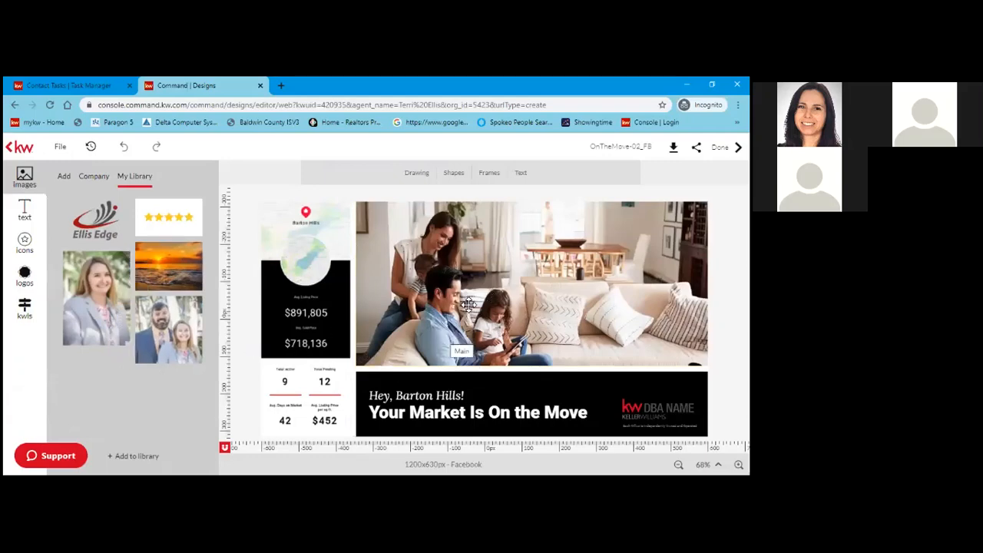
{"action": "left_click", "coordinate": [327, 232]}
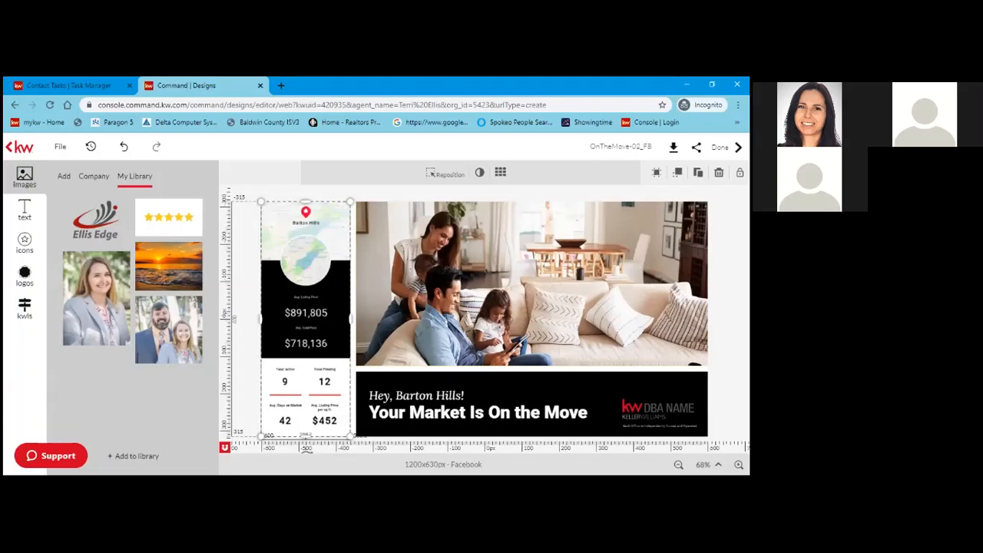
{"action": "key", "text": "Delete"}
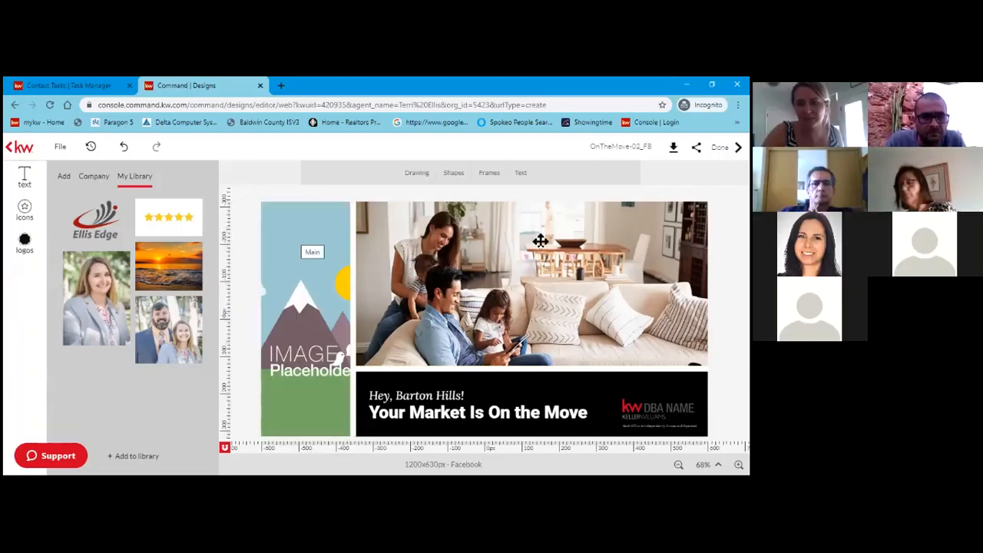
{"action": "left_click", "coordinate": [124, 147]}
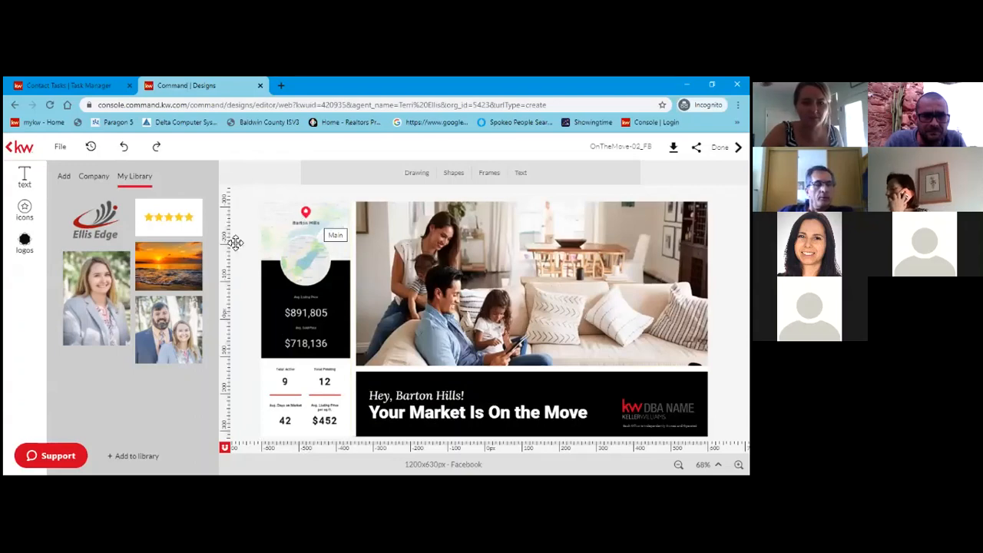
{"action": "left_click", "coordinate": [310, 388]}
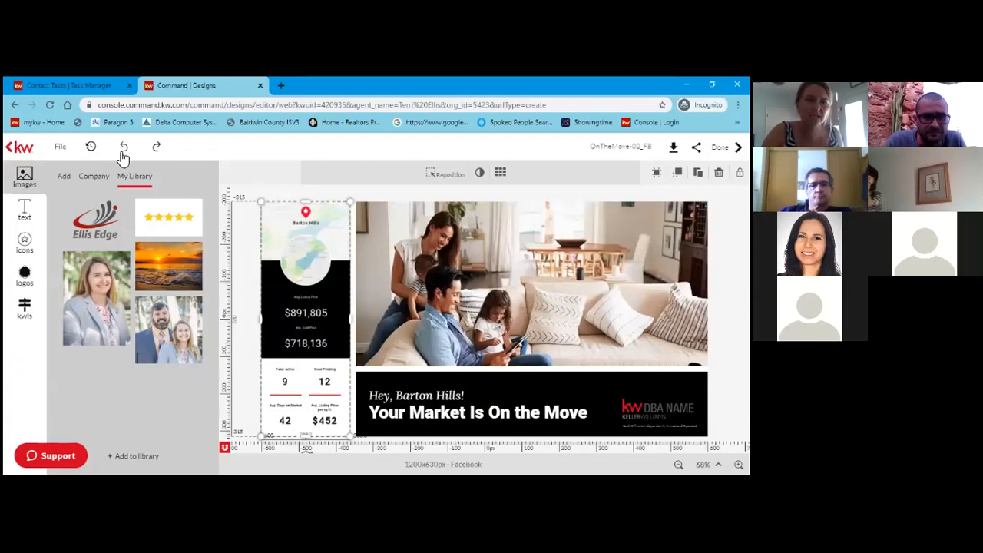
Go back to Templates and browse the Local Expert [81] Listings templates.
{"action": "left_click", "coordinate": [11, 151]}
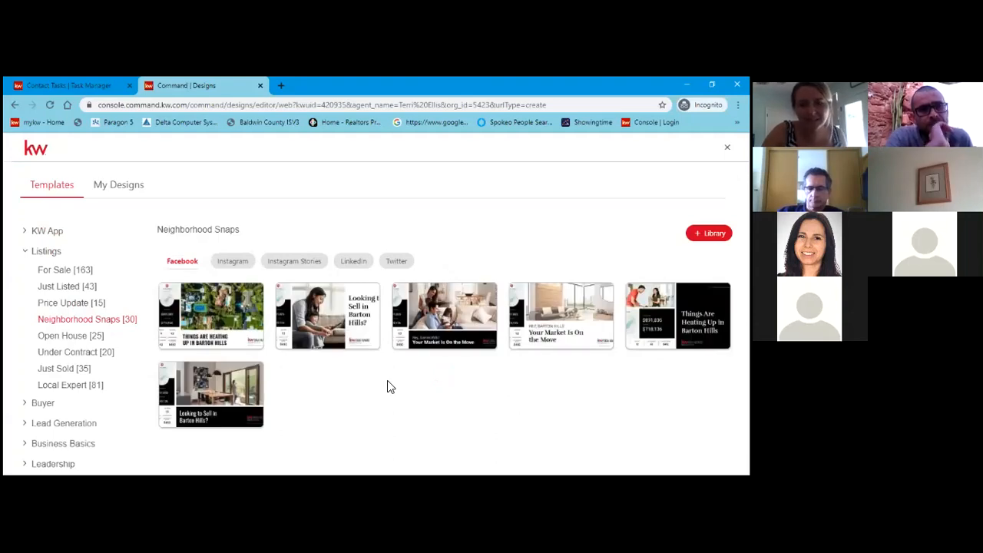
{"action": "mouse_move", "coordinate": [677, 314]}
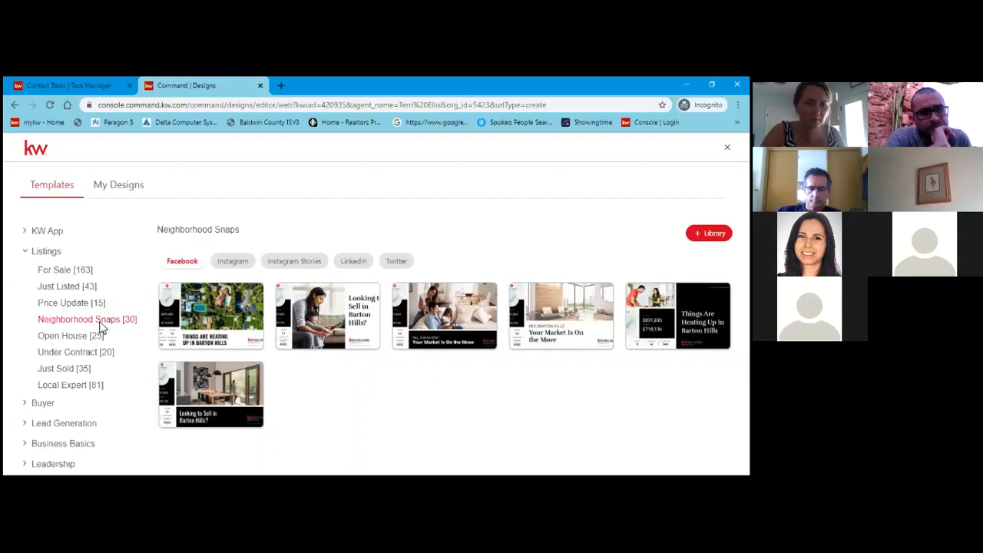
{"action": "left_click", "coordinate": [81, 384]}
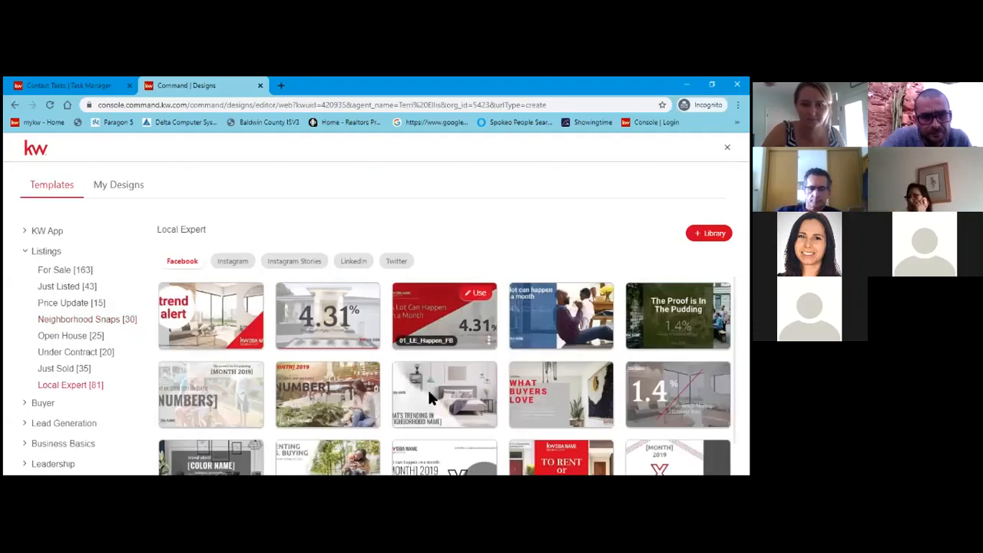
{"action": "scroll", "coordinate": [427, 387], "scroll_direction": "down", "scroll_amount": 1}
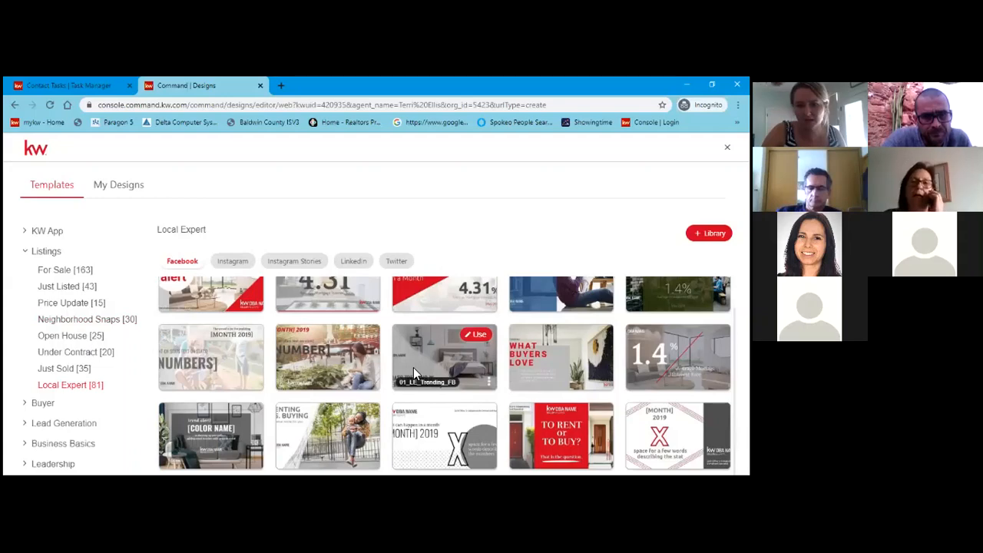
{"action": "scroll", "coordinate": [356, 375], "scroll_direction": "up", "scroll_amount": 1}
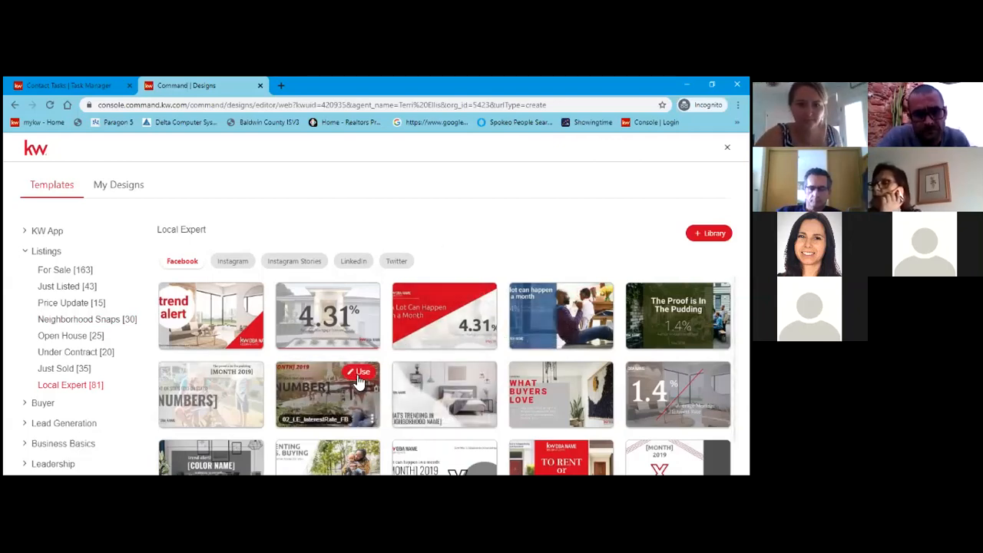
Open the 02_LE_InterestRate_FB template and select its '[MONTH] 2019' text box.
{"action": "left_click", "coordinate": [359, 380]}
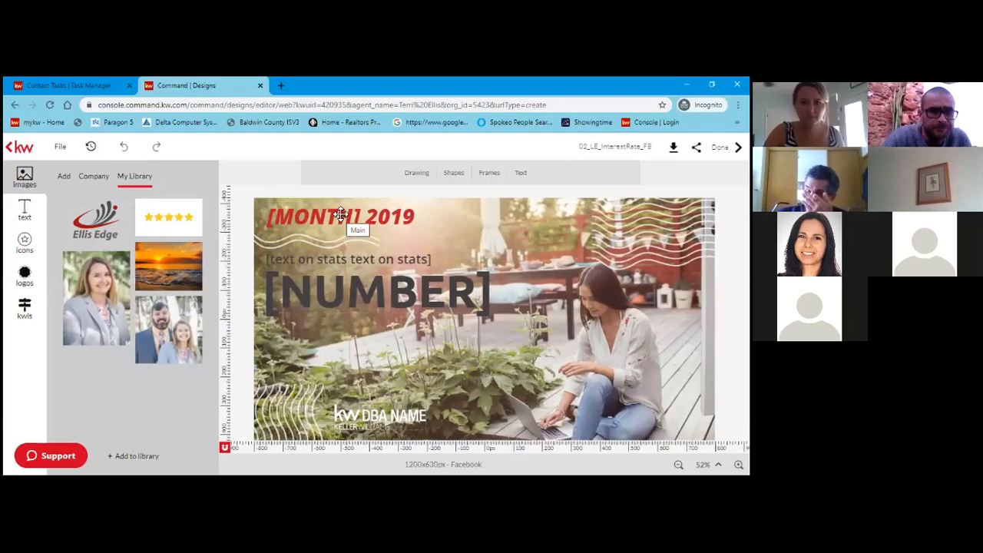
{"action": "left_click", "coordinate": [395, 220]}
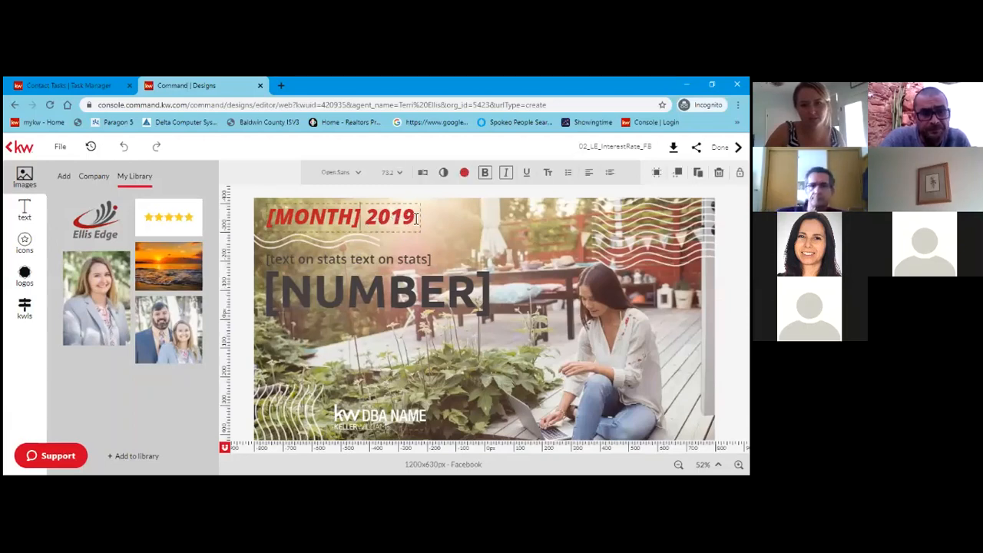
Replace the '[MONTH] 2019' heading text with 'April 2020'.
{"action": "left_click_drag", "start_coordinate": [420, 218], "coordinate": [272, 224]}
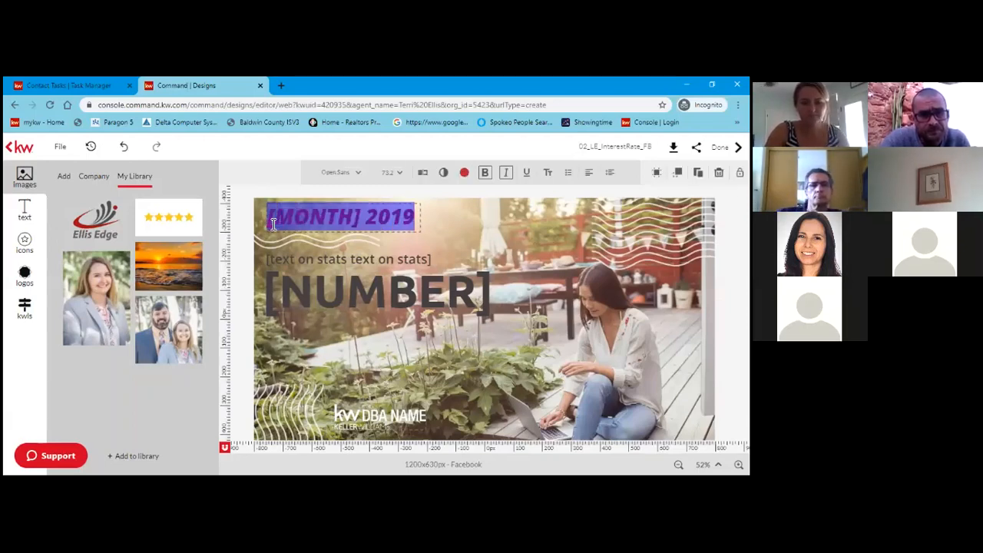
{"action": "type", "text": "Apri"}
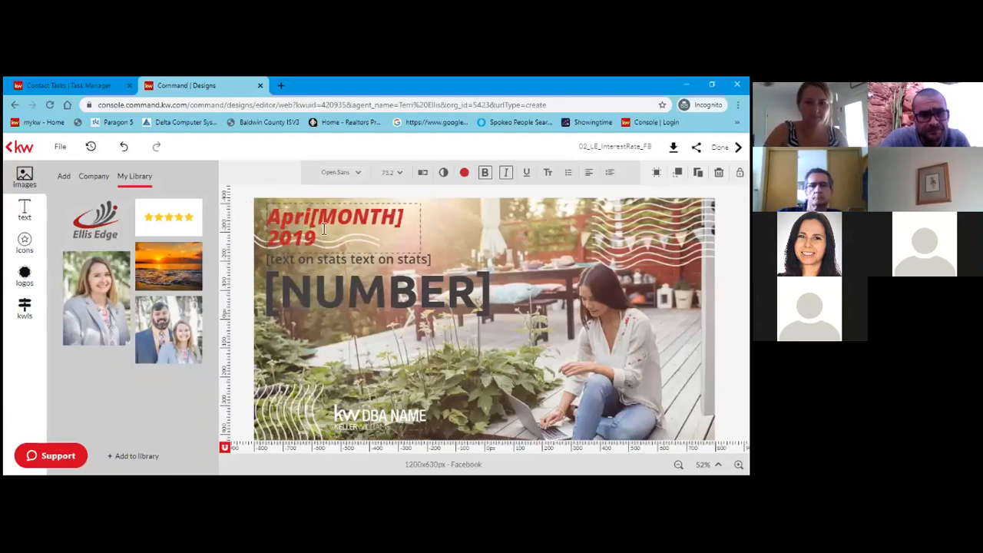
{"action": "left_click_drag", "start_coordinate": [310, 221], "coordinate": [322, 223]}
{"action": "key", "text": "shift+Right"}
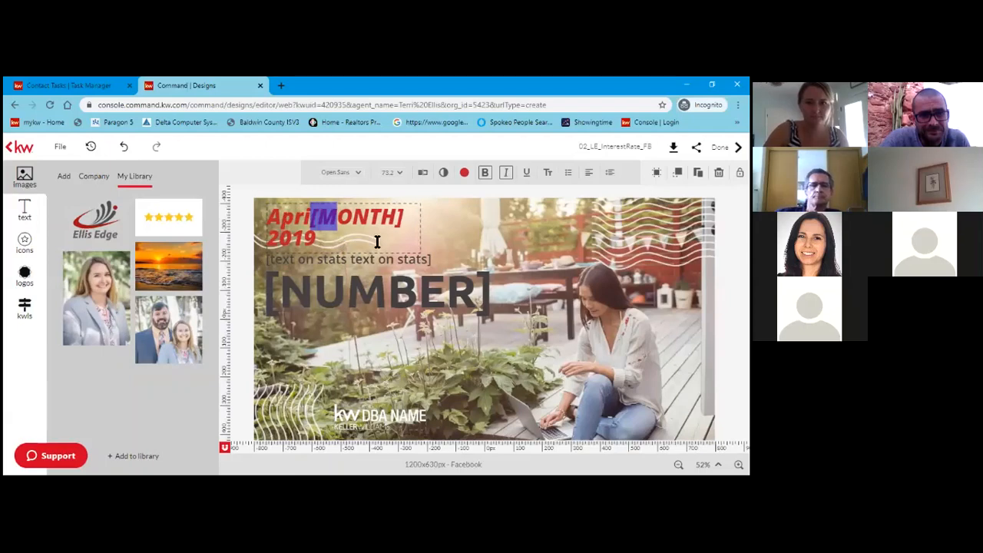
{"action": "left_click", "coordinate": [355, 222]}
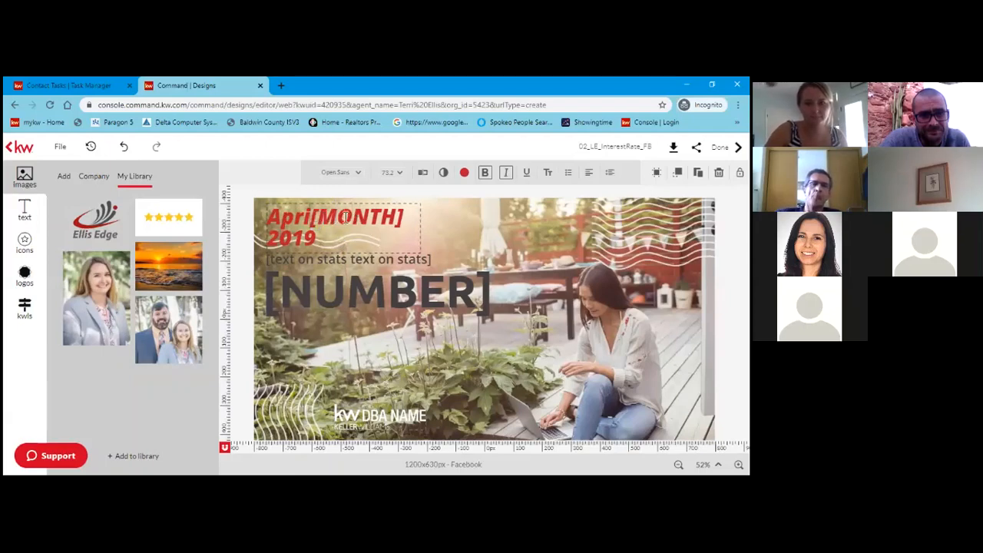
{"action": "left_click_drag", "start_coordinate": [311, 221], "coordinate": [402, 222]}
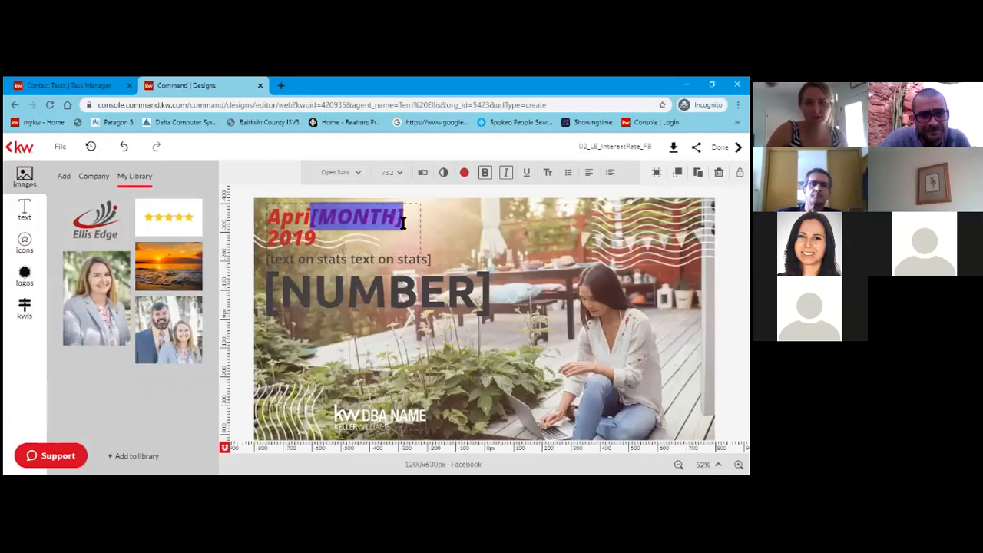
{"action": "key", "text": "BackSpace"}
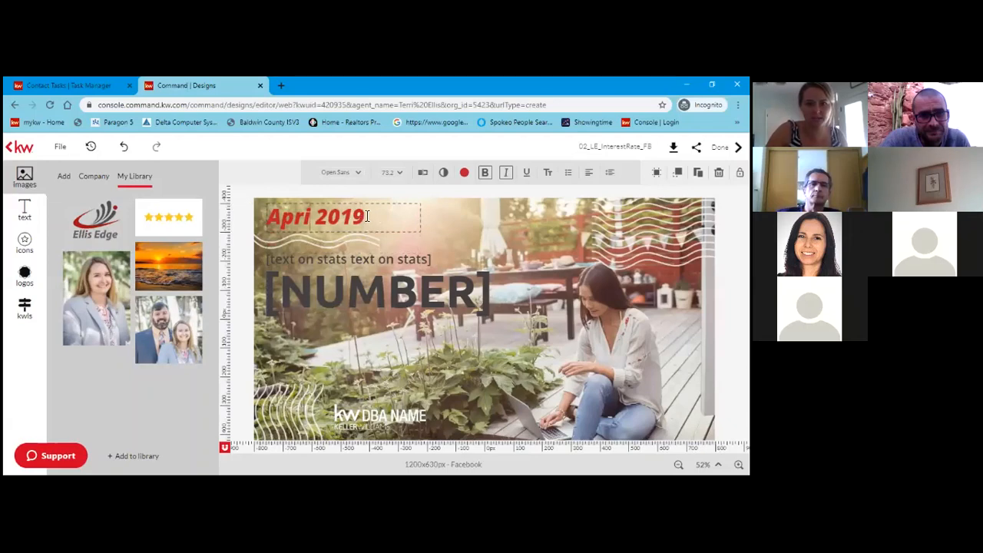
{"action": "left_click_drag", "start_coordinate": [365, 217], "coordinate": [317, 215]}
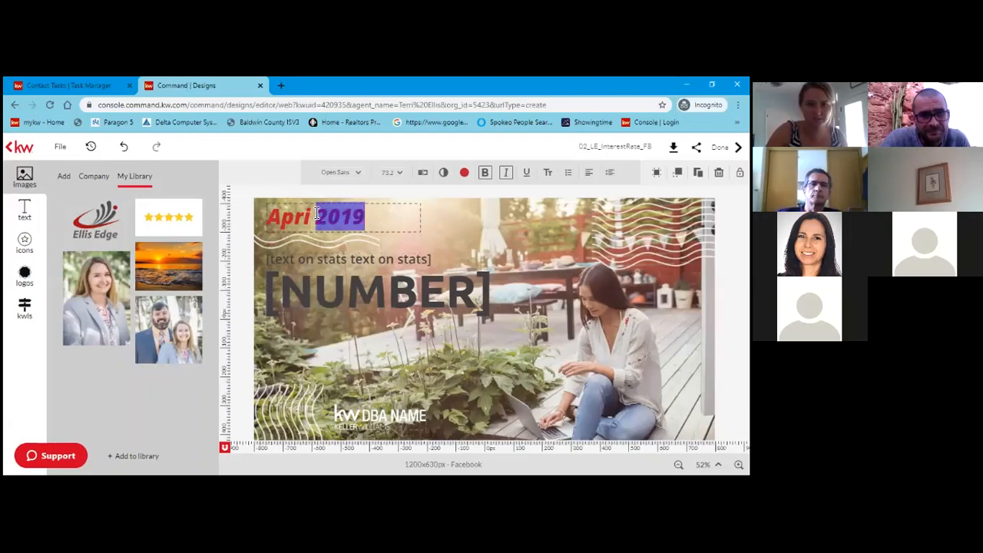
{"action": "key", "text": "BackSpace"}
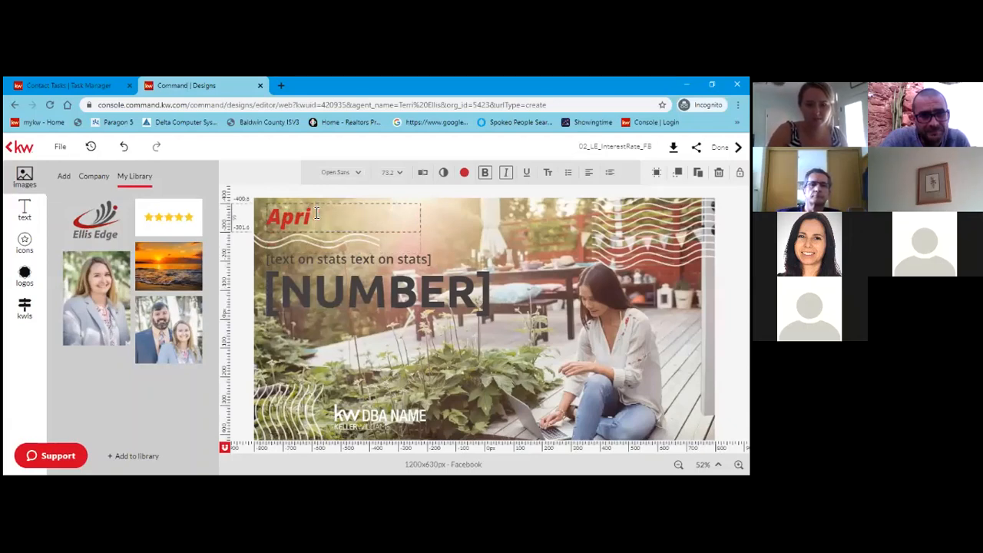
{"action": "type", "text": "l 2"}
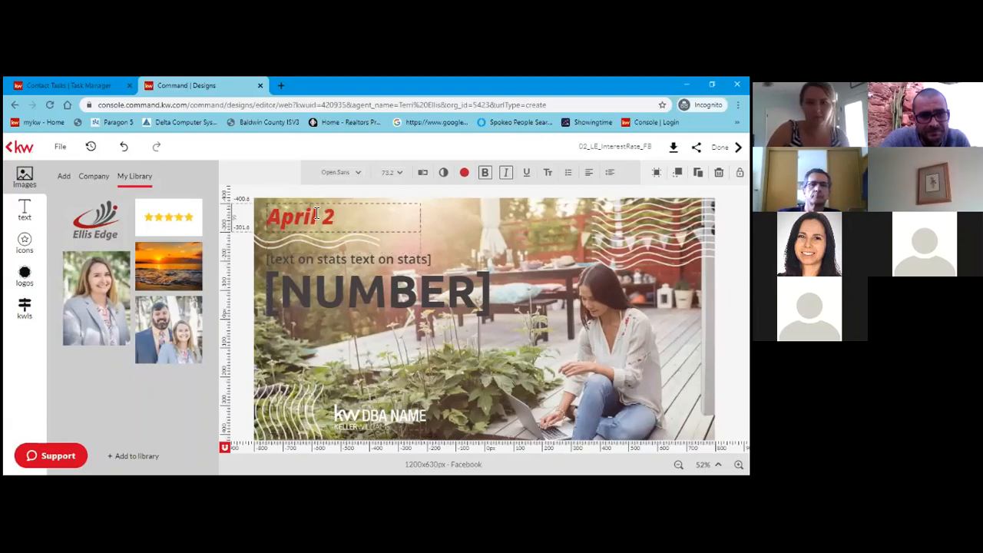
{"action": "type", "text": "020"}
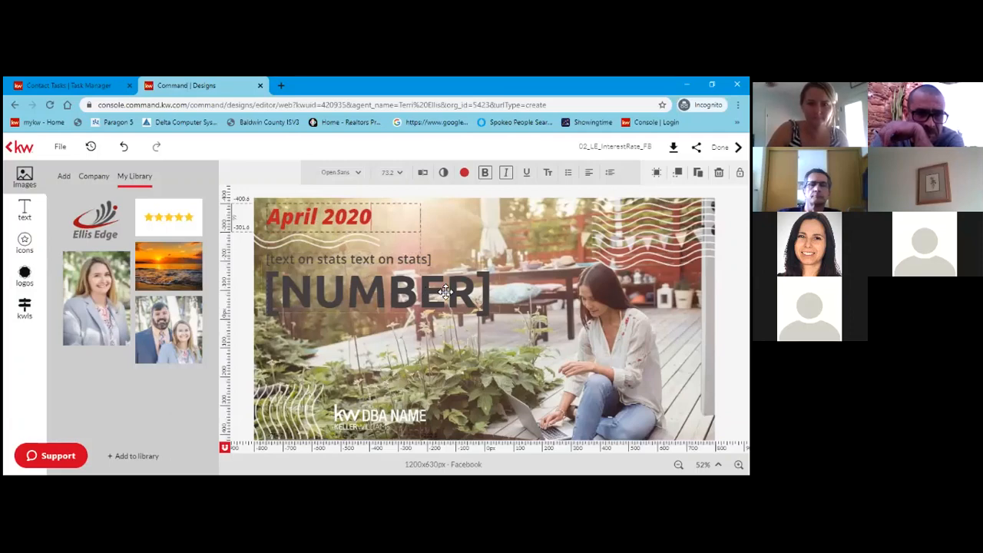
Delete the '[NUMBER]' placeholder text from the photo.
{"action": "double_click", "coordinate": [497, 298]}
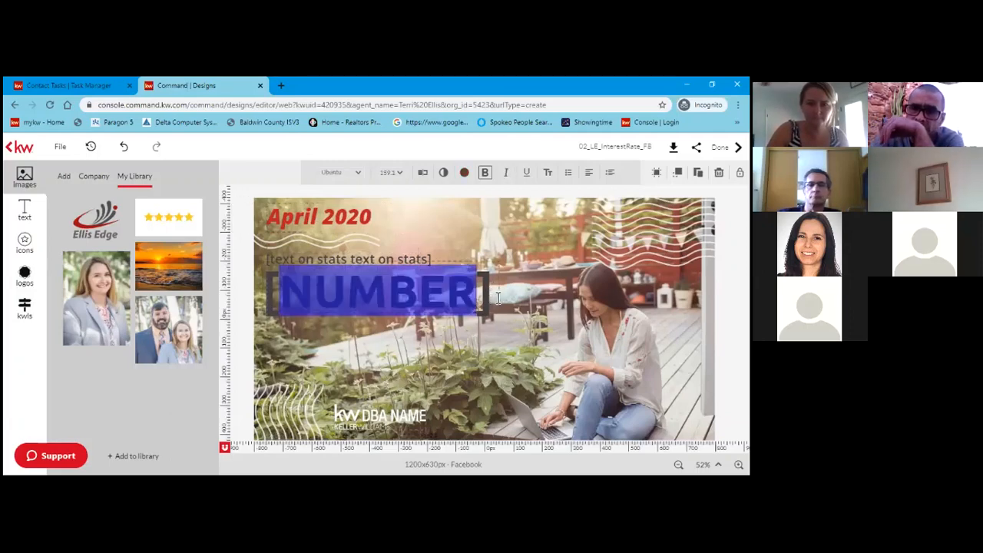
{"action": "left_click", "coordinate": [497, 297]}
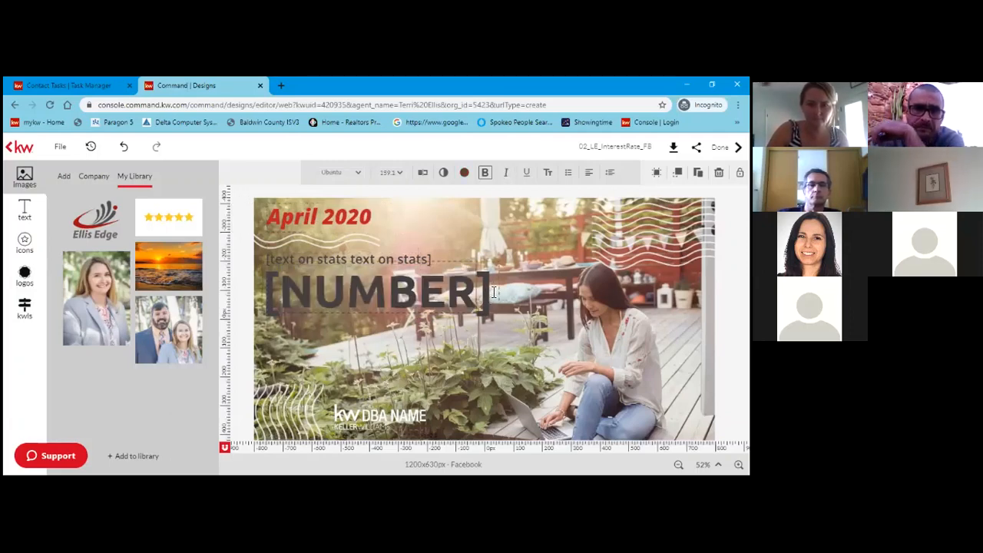
{"action": "left_click_drag", "start_coordinate": [490, 295], "coordinate": [266, 296]}
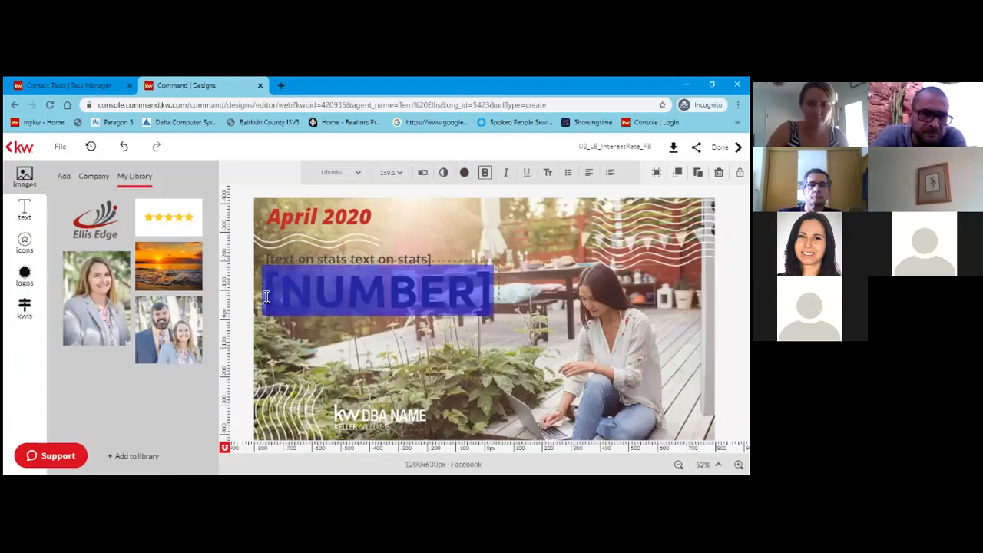
{"action": "key", "text": "BackSpace"}
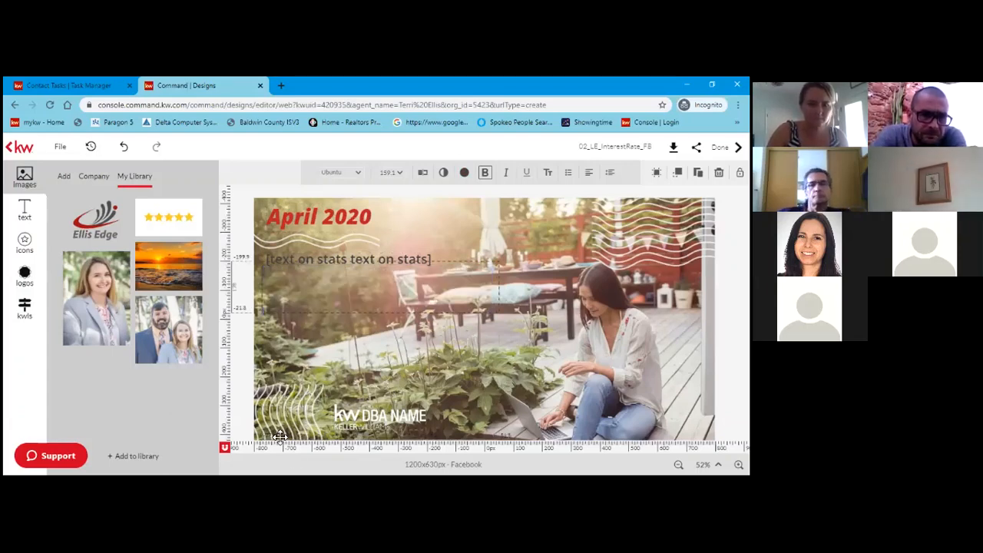
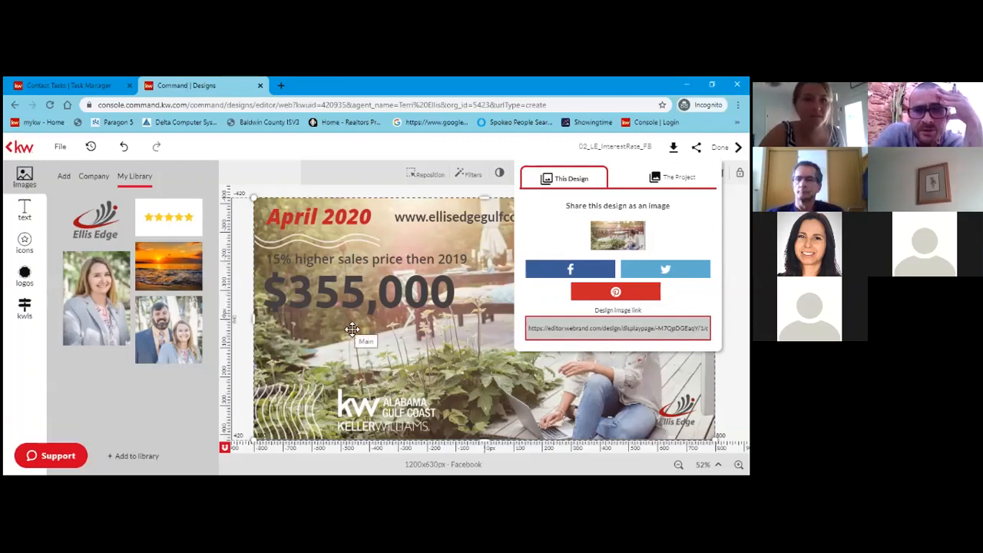
Return to the Command task manager tab and open Campaigns to list the paid campaigns.
{"action": "left_click", "coordinate": [68, 86]}
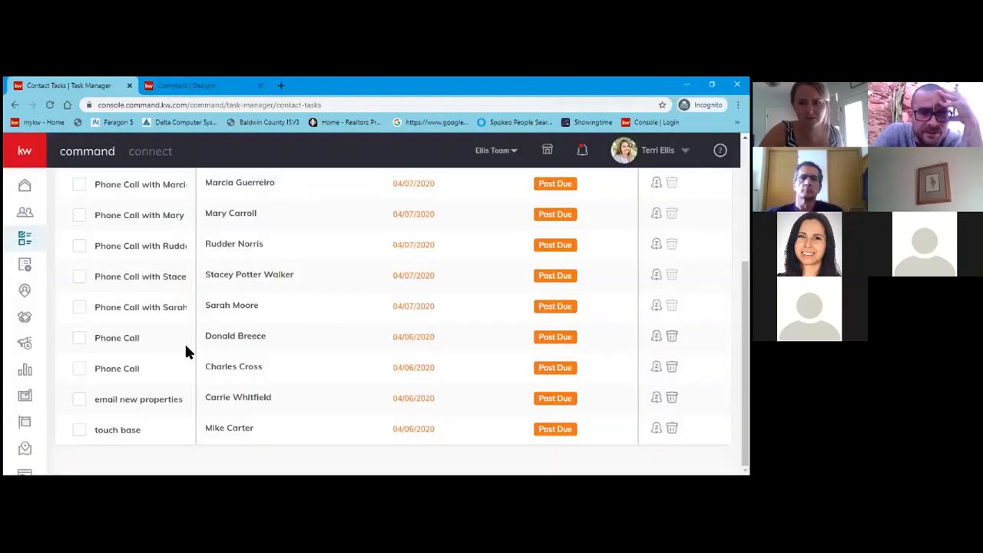
{"action": "left_click", "coordinate": [25, 347]}
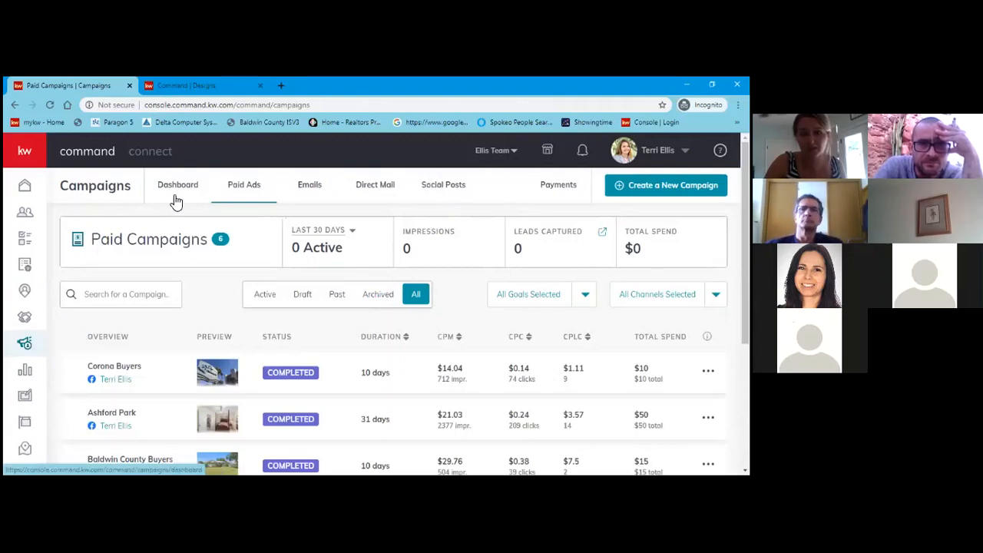
Open the Social Posts calendar and review the posts for March 22 – March 28.
{"action": "left_click", "coordinate": [433, 190]}
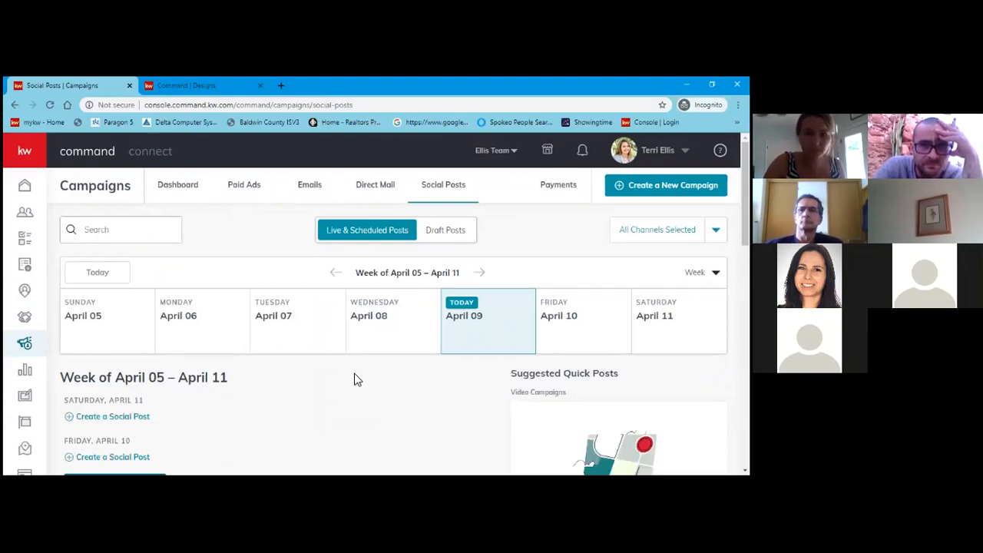
{"action": "left_click", "coordinate": [336, 273]}
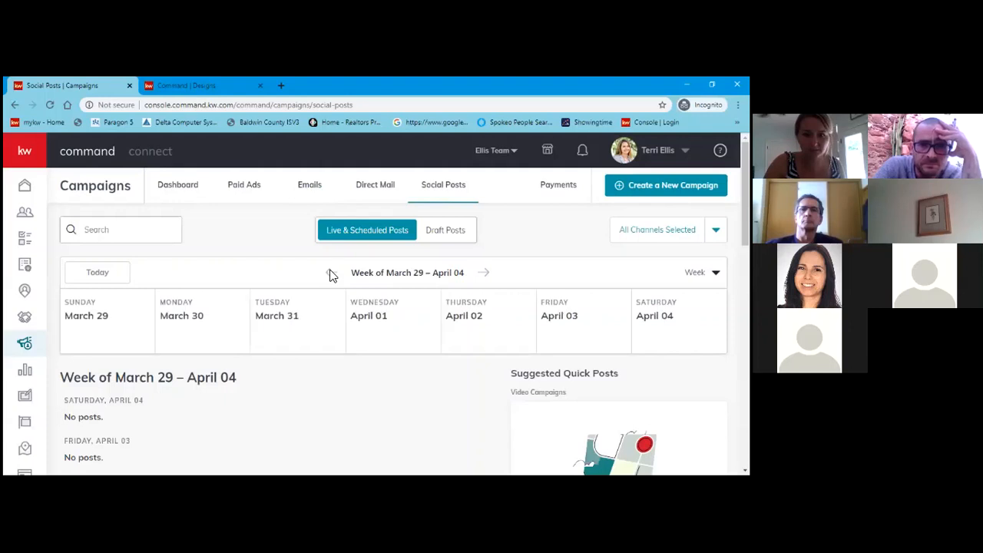
{"action": "left_click", "coordinate": [330, 273]}
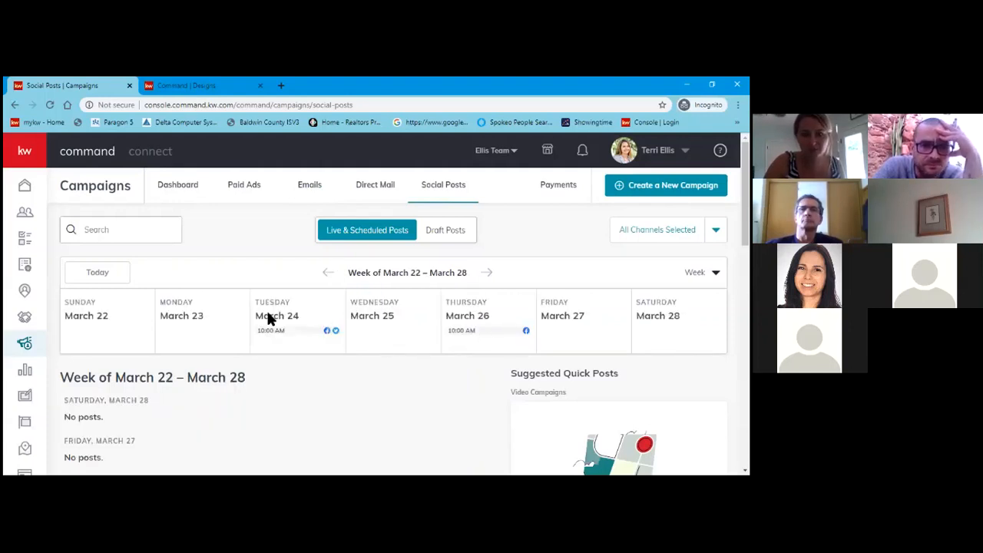
{"action": "scroll", "coordinate": [290, 325], "scroll_direction": "down", "scroll_amount": 1}
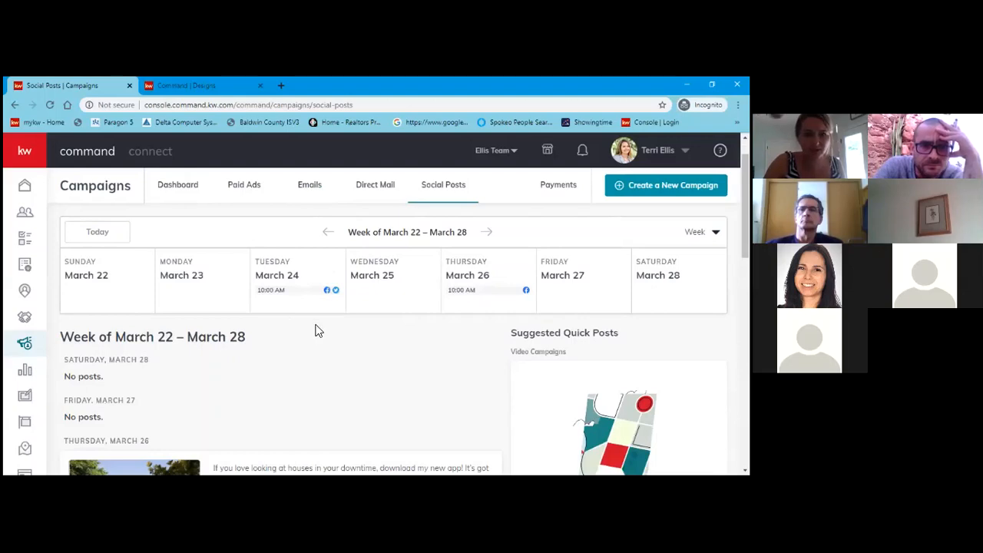
{"action": "scroll", "coordinate": [318, 330], "scroll_direction": "down", "scroll_amount": 5}
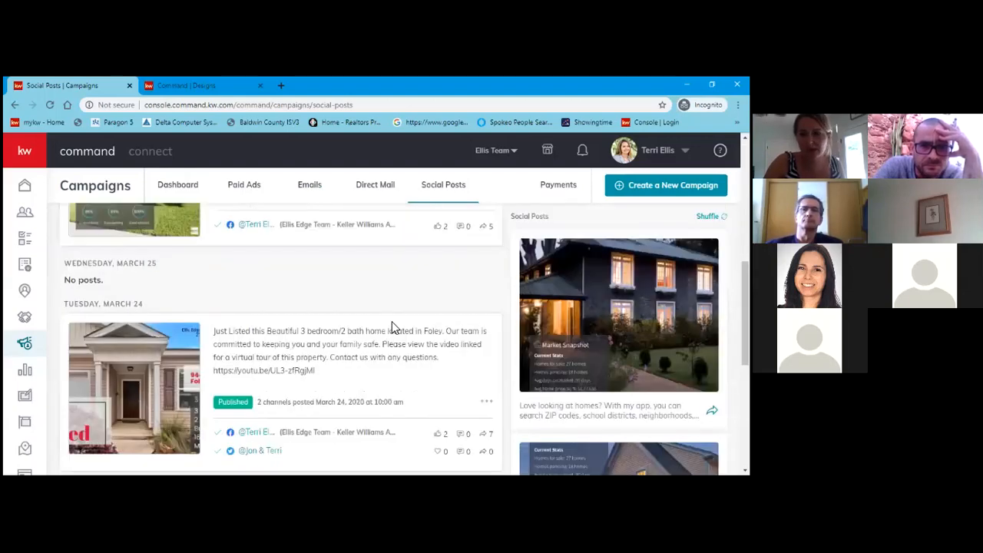
{"action": "scroll", "coordinate": [392, 326], "scroll_direction": "up", "scroll_amount": 2}
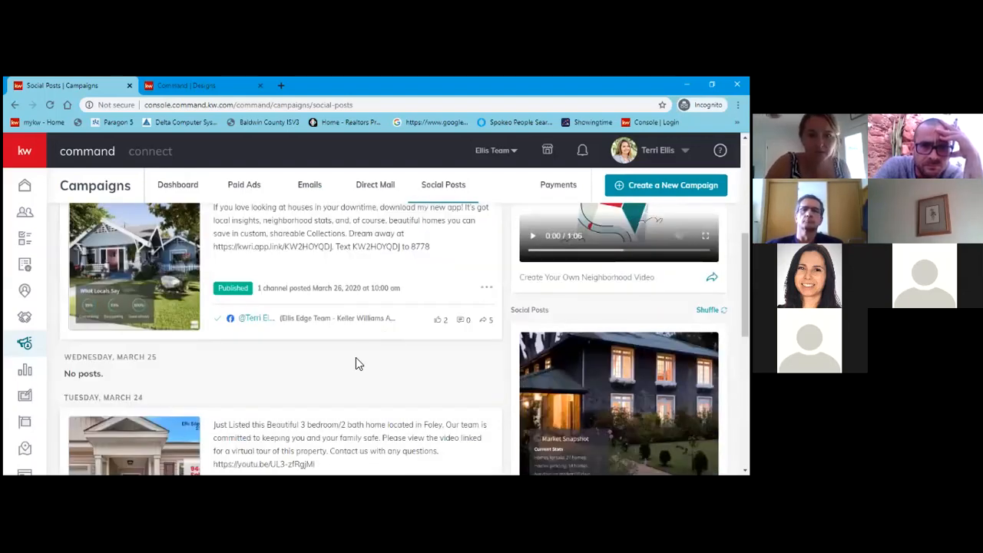
{"action": "scroll", "coordinate": [356, 357], "scroll_direction": "up", "scroll_amount": 2}
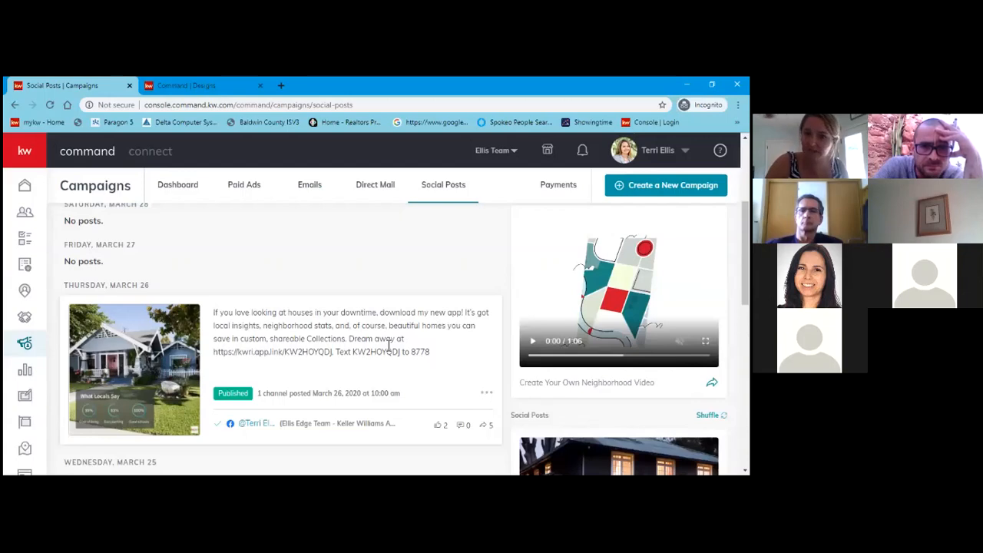
{"action": "scroll", "coordinate": [87, 359], "scroll_direction": "down", "scroll_amount": 1}
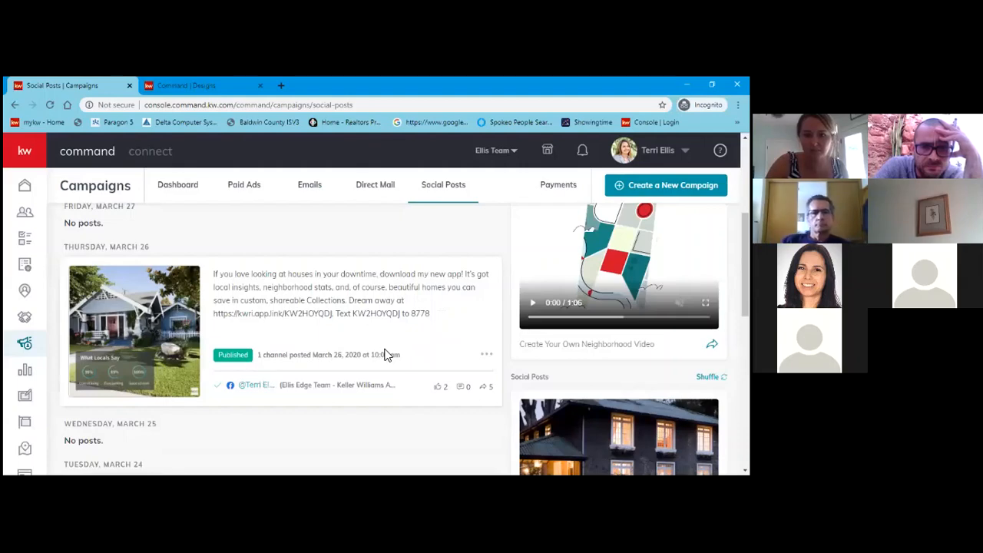
{"action": "scroll", "coordinate": [476, 342], "scroll_direction": "down", "scroll_amount": 1}
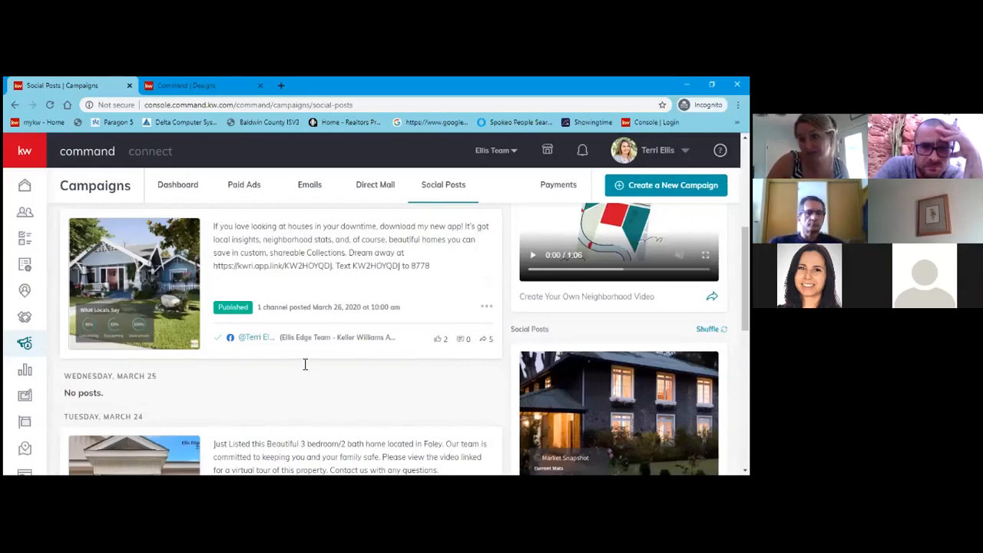
{"action": "scroll", "coordinate": [305, 364], "scroll_direction": "down", "scroll_amount": 1}
{"action": "scroll", "coordinate": [307, 369], "scroll_direction": "down", "scroll_amount": 1}
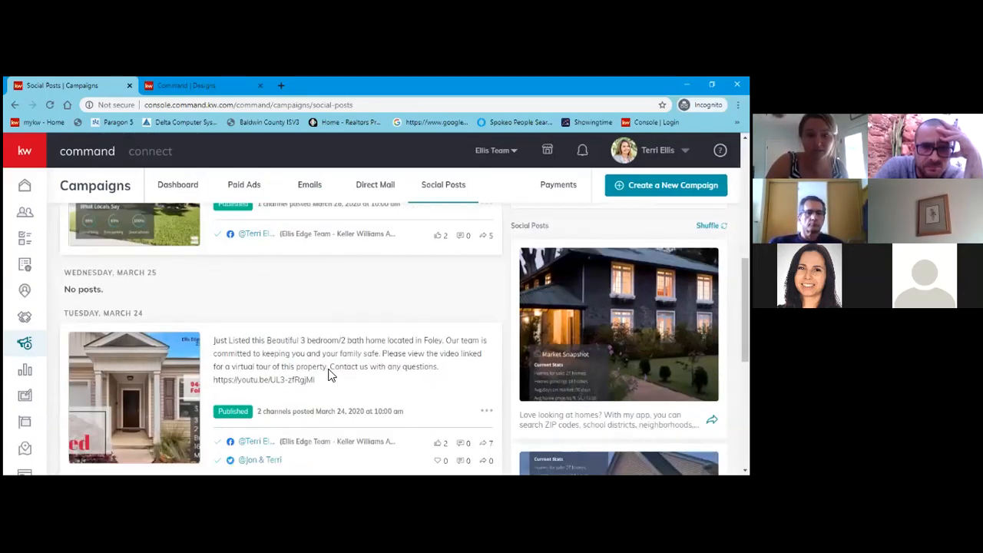
{"action": "scroll", "coordinate": [232, 370], "scroll_direction": "down", "scroll_amount": 2}
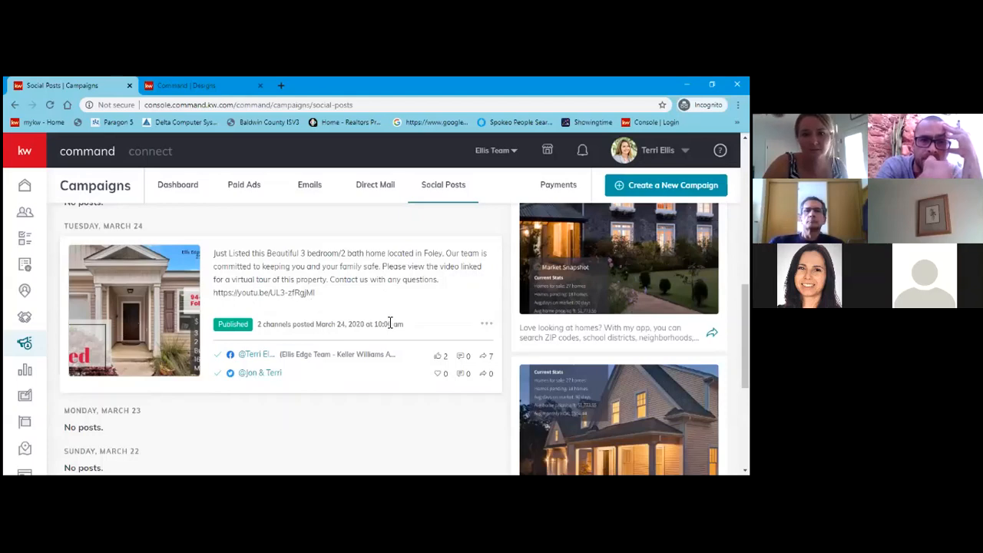
{"action": "scroll", "coordinate": [346, 331], "scroll_direction": "up", "scroll_amount": 10}
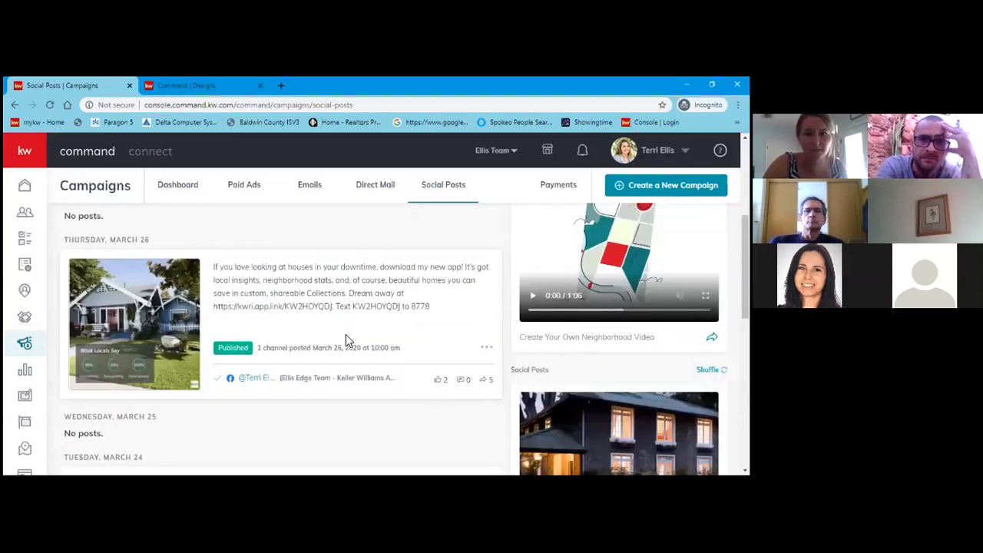
{"action": "scroll", "coordinate": [363, 340], "scroll_direction": "up", "scroll_amount": 3}
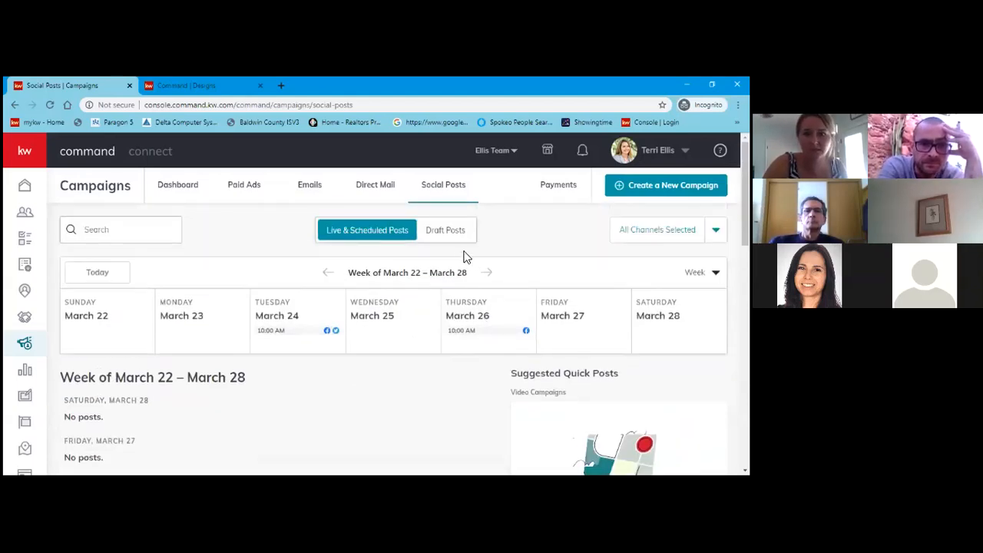
Advance the social posts calendar to the empty week of April 05 – April 11.
{"action": "left_click", "coordinate": [486, 273]}
{"action": "left_click", "coordinate": [487, 275]}
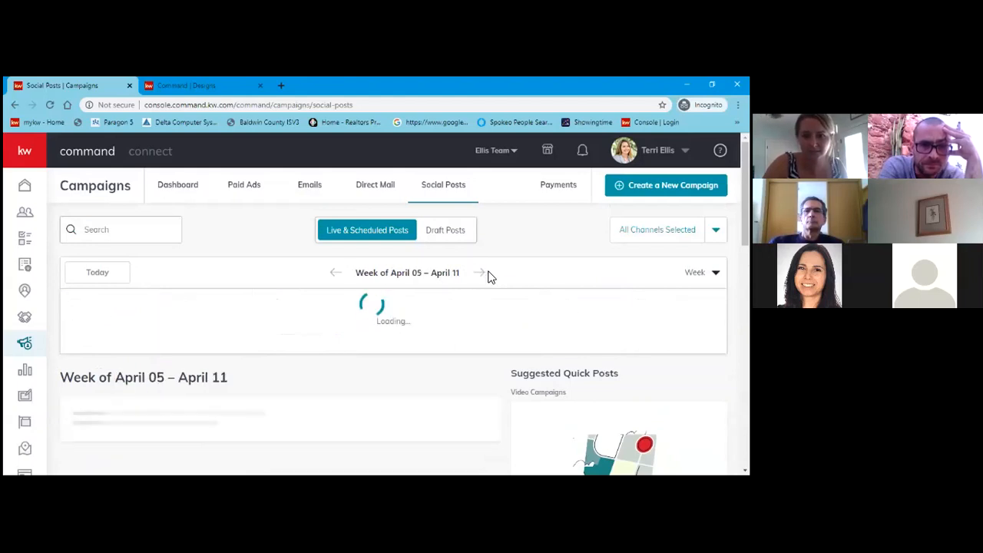
{"action": "scroll", "coordinate": [346, 404], "scroll_direction": "down", "scroll_amount": 2}
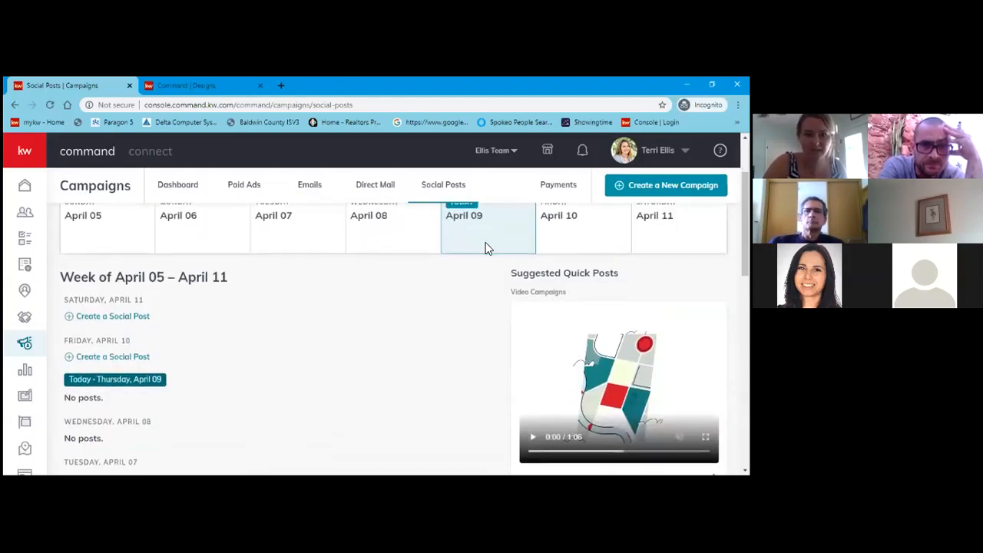
{"action": "scroll", "coordinate": [131, 248], "scroll_direction": "down", "scroll_amount": 2}
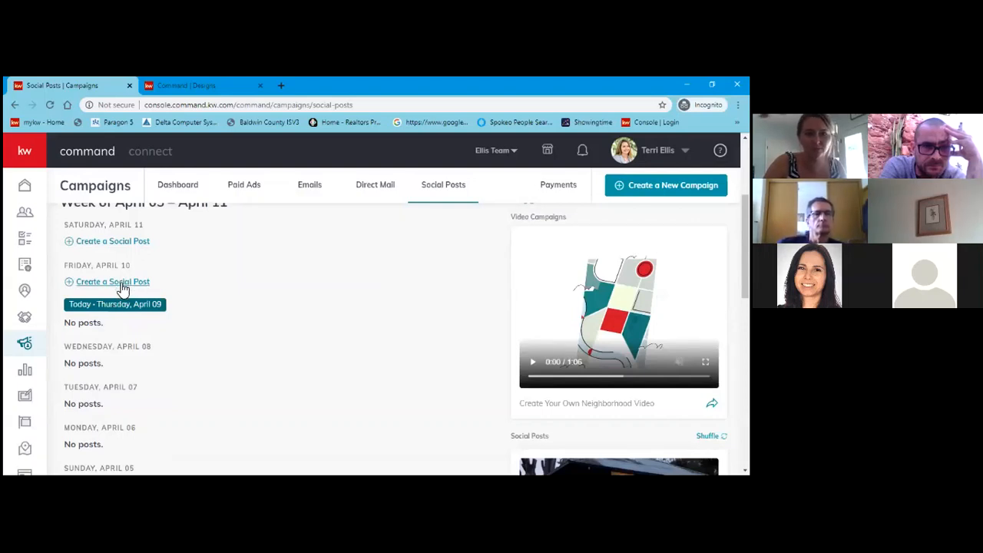
Create a social post for Friday, April 10, checking the design library before returning to the creator.
{"action": "left_click", "coordinate": [96, 283]}
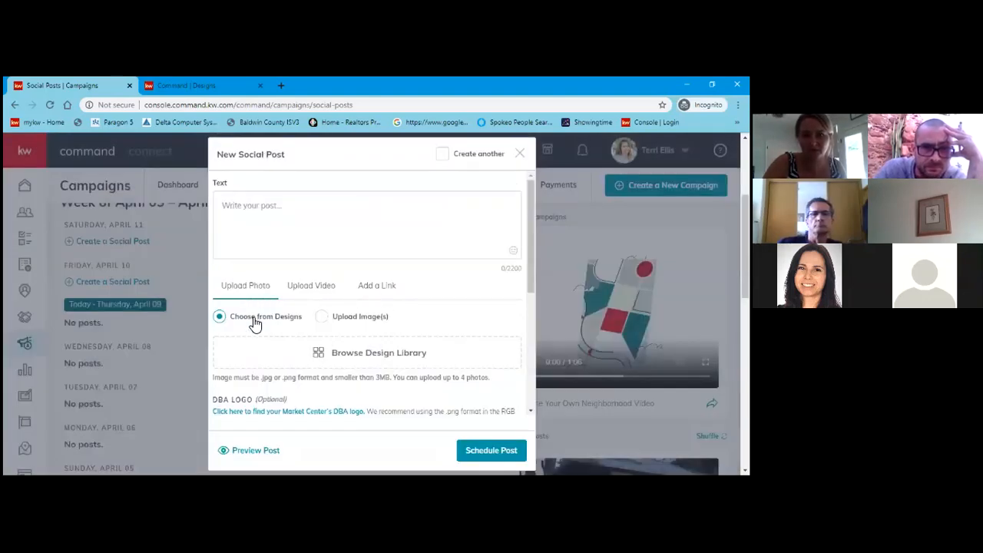
{"action": "scroll", "coordinate": [268, 325], "scroll_direction": "down", "scroll_amount": 1}
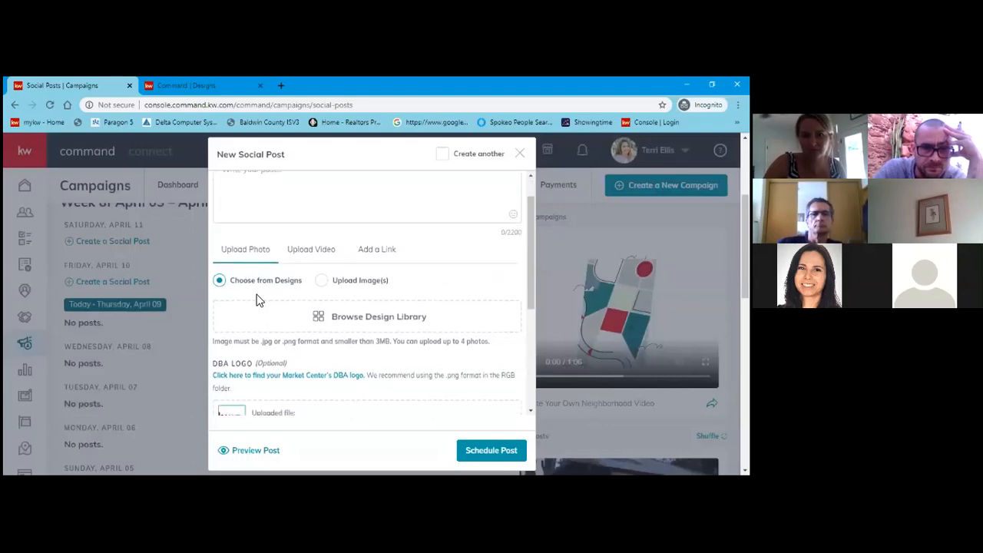
{"action": "left_click", "coordinate": [346, 322]}
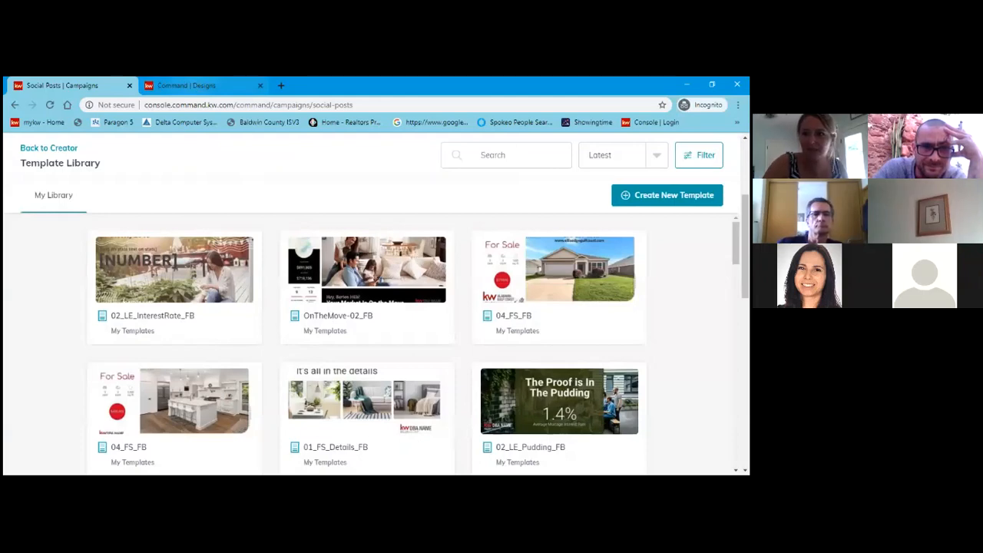
{"action": "key", "text": "ctrl+Tab"}
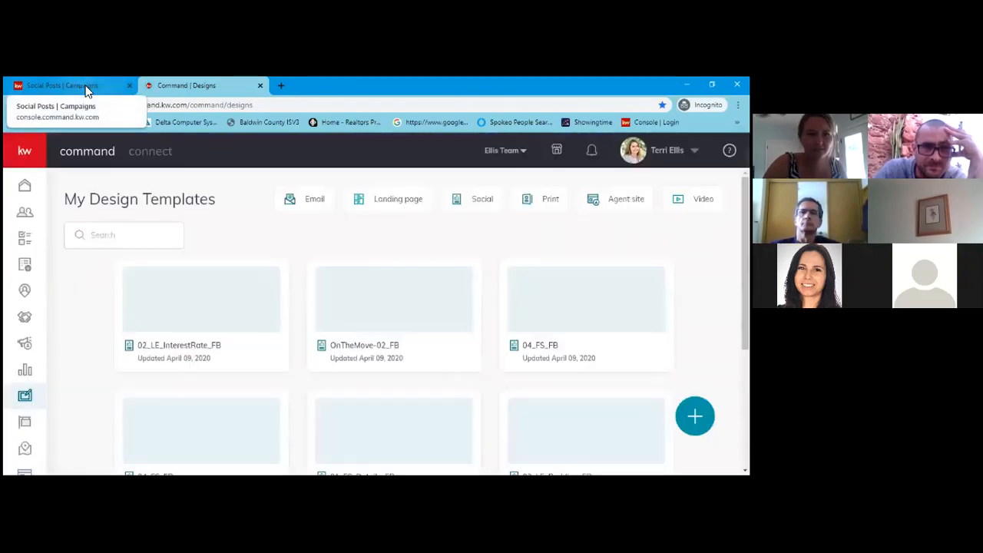
{"action": "left_click", "coordinate": [86, 91]}
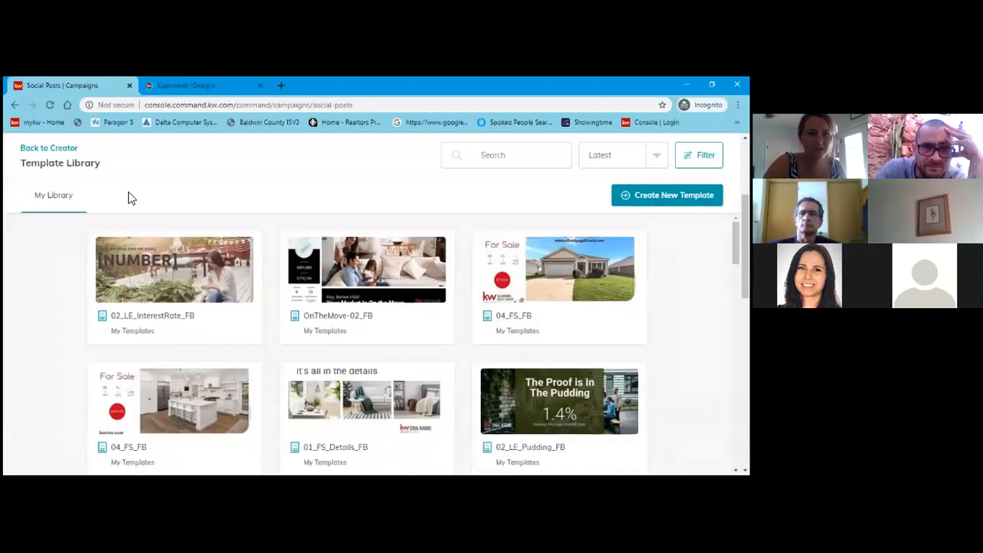
{"action": "left_click", "coordinate": [49, 152]}
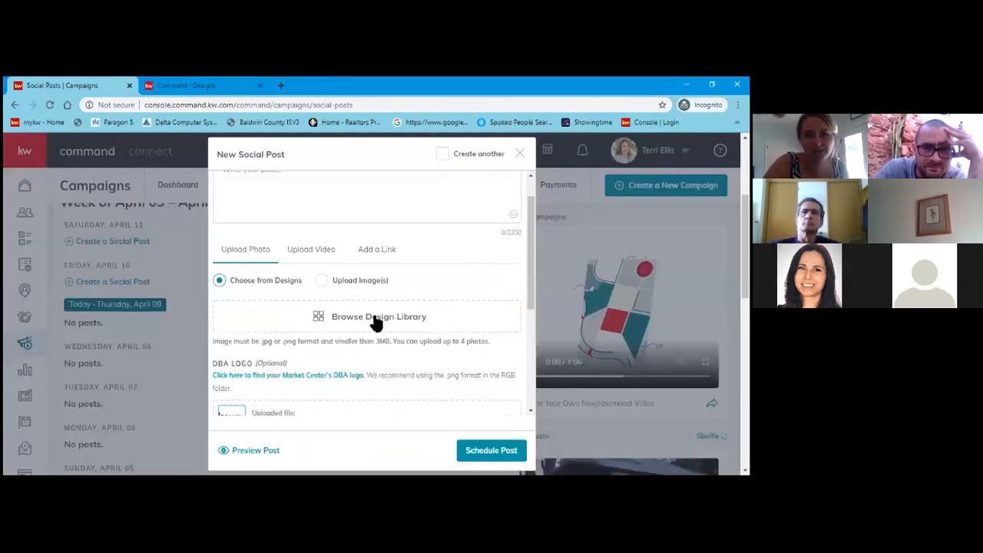
Attach the 02_LE_InterestRate_FB design as the post photo, cropped to Wide (1.91:1).
{"action": "left_click", "coordinate": [376, 318]}
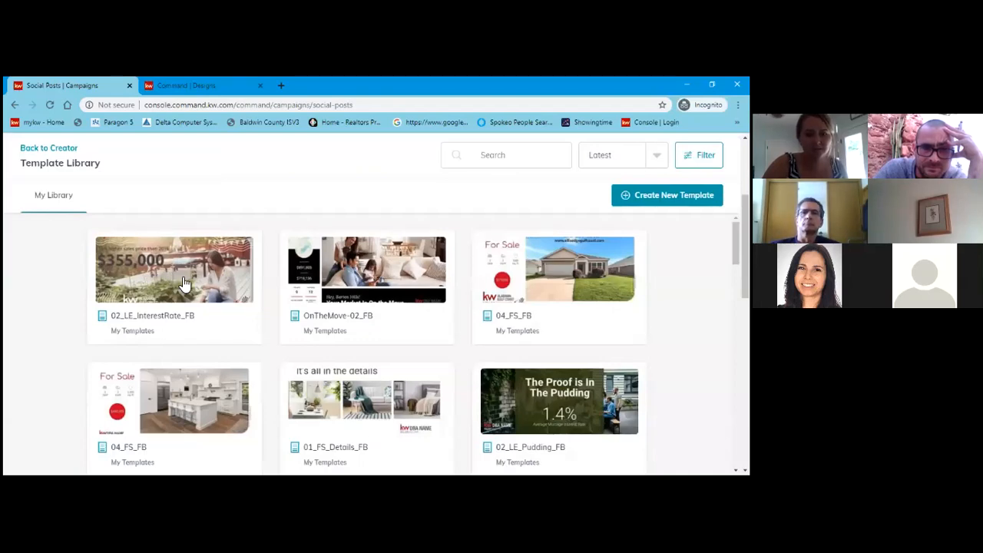
{"action": "left_click", "coordinate": [155, 272]}
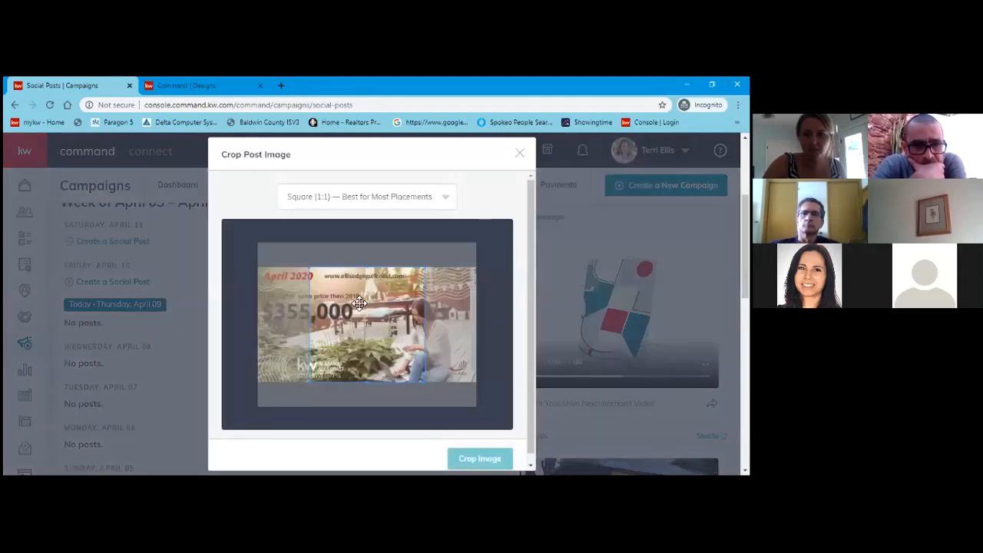
{"action": "mouse_move", "coordinate": [391, 312]}
{"action": "left_mouse_down"}
{"action": "mouse_move", "coordinate": [423, 312]}
{"action": "mouse_move", "coordinate": [376, 312]}
{"action": "mouse_move", "coordinate": [391, 312]}
{"action": "left_mouse_up"}
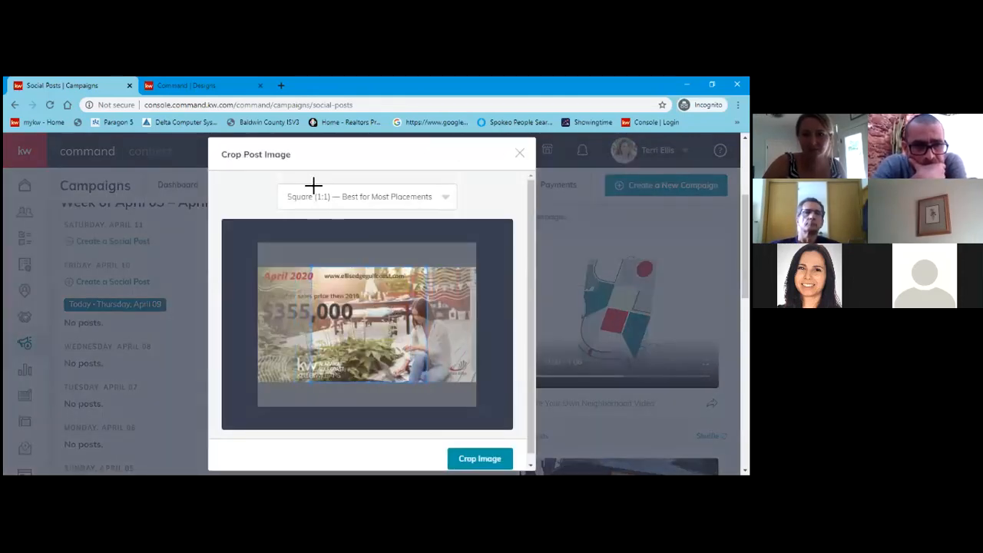
{"action": "left_click", "coordinate": [403, 201]}
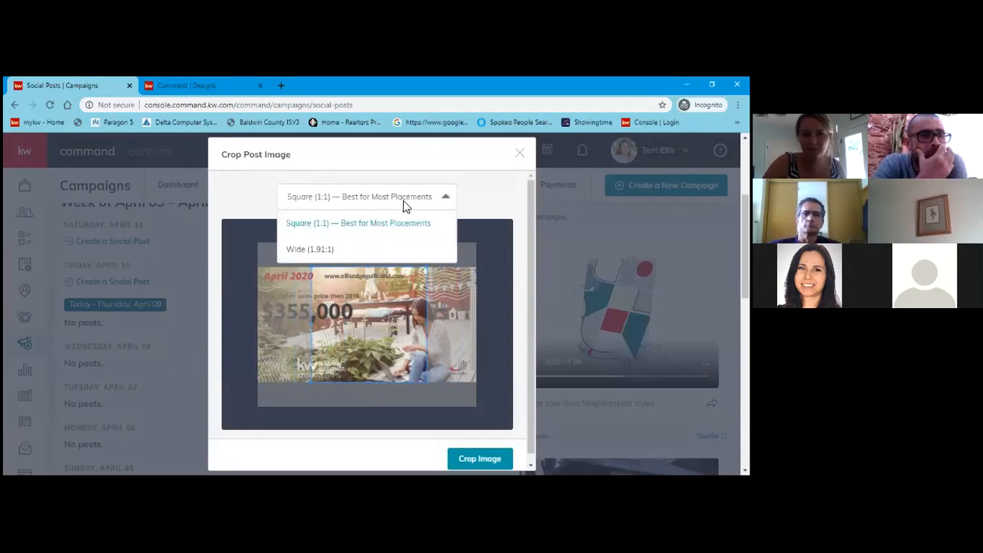
{"action": "left_click", "coordinate": [315, 251]}
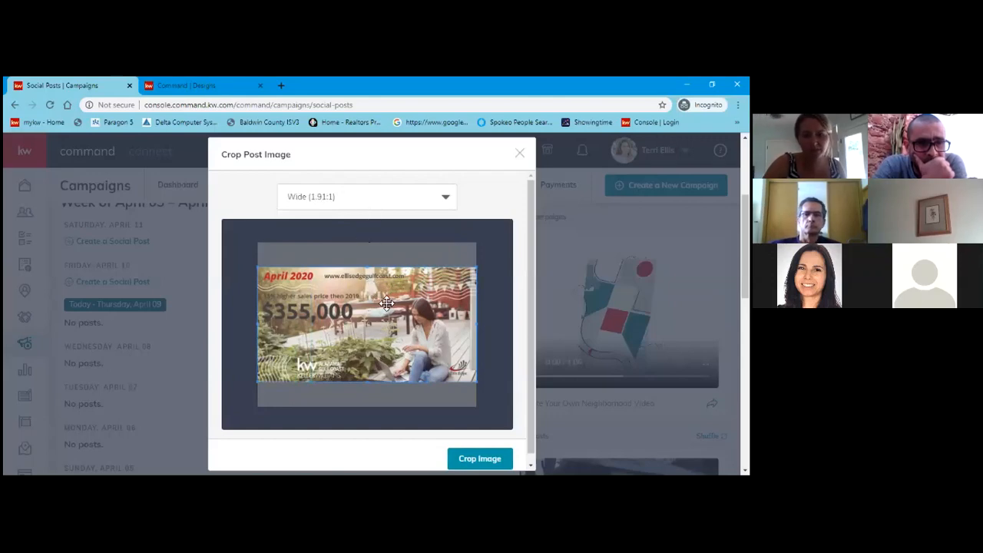
{"action": "scroll", "coordinate": [343, 364], "scroll_direction": "down", "scroll_amount": 1}
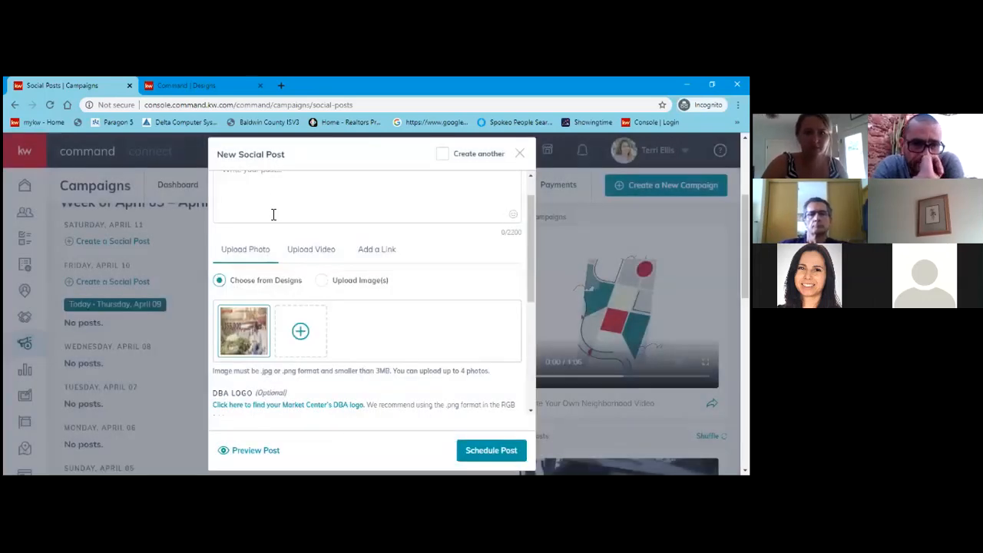
{"action": "left_click", "coordinate": [273, 214]}
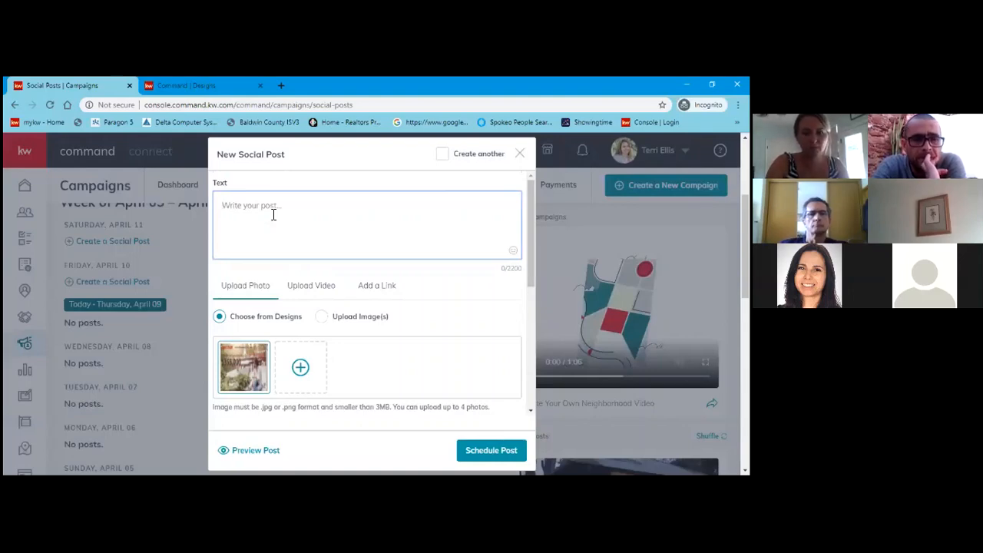
Write the caption 'Homes prices are staying steady!…' offering a free market analysis, correcting 'anaylsis' to 'analysis'.
{"action": "type", "text": "Homes prices are"}
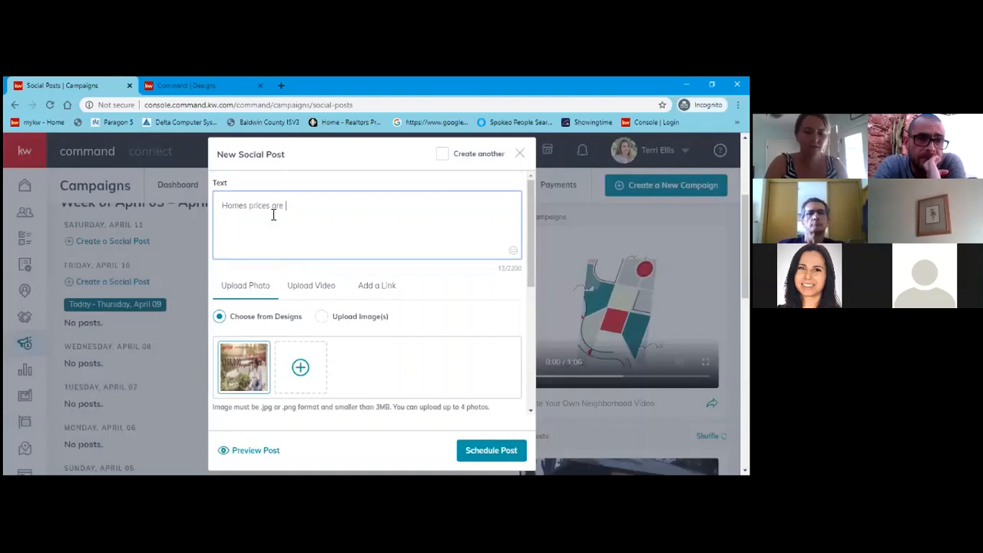
{"action": "type", "text": " staying s"}
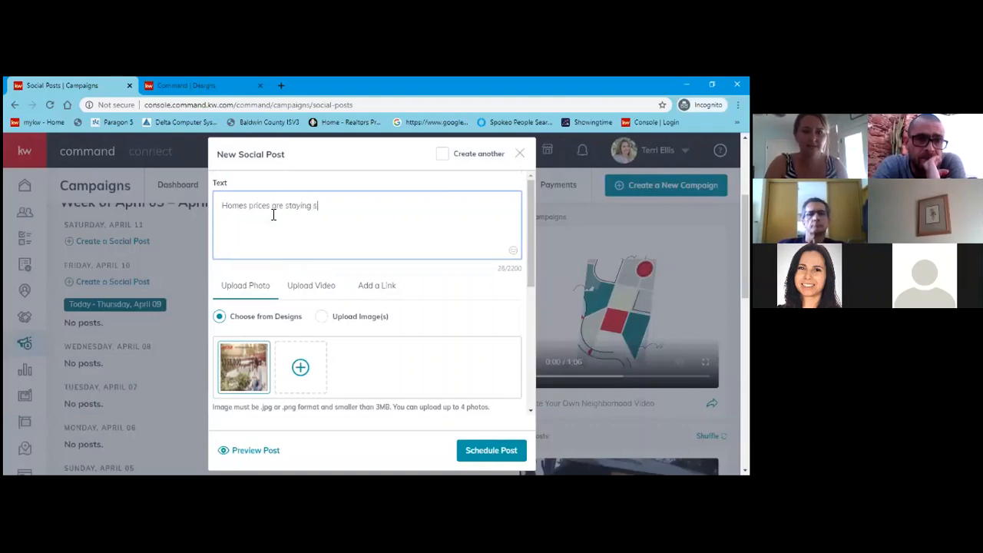
{"action": "type", "text": "teady!"}
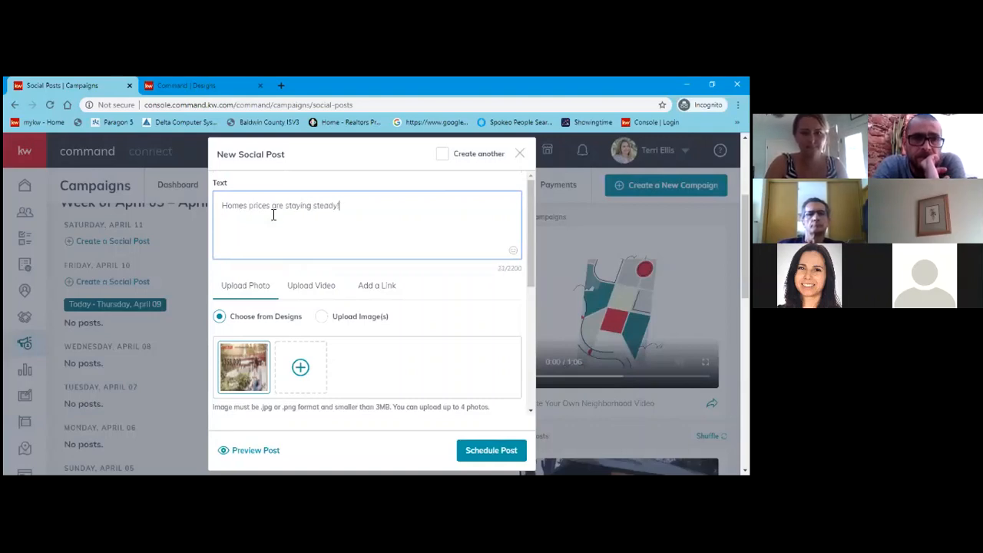
{"action": "type", "text": " Please "}
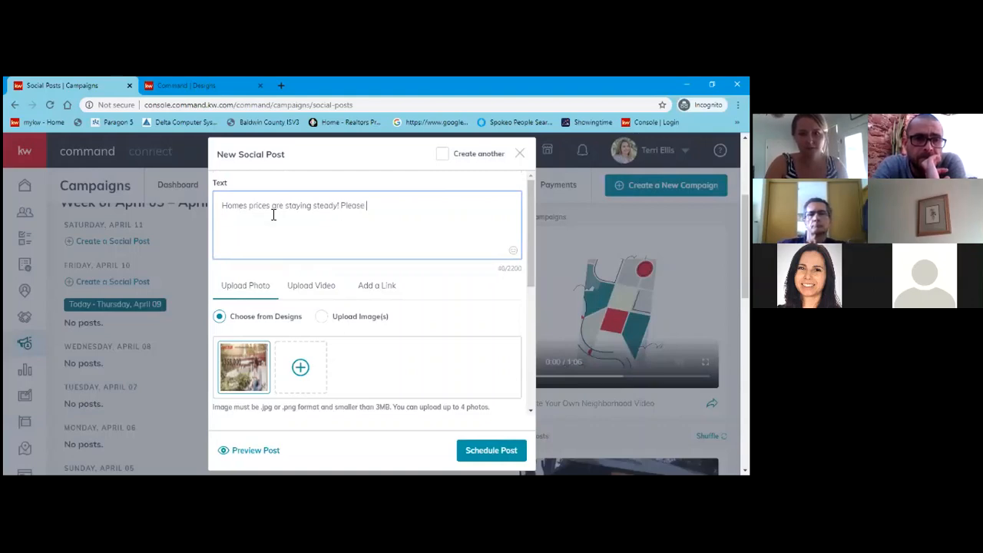
{"action": "type", "text": "let my t"}
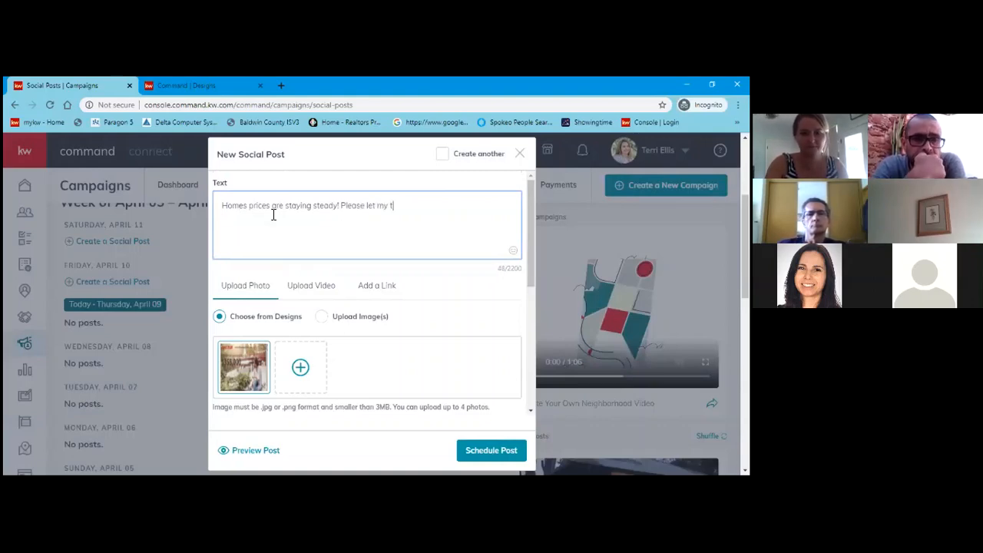
{"action": "type", "text": "eam t"}
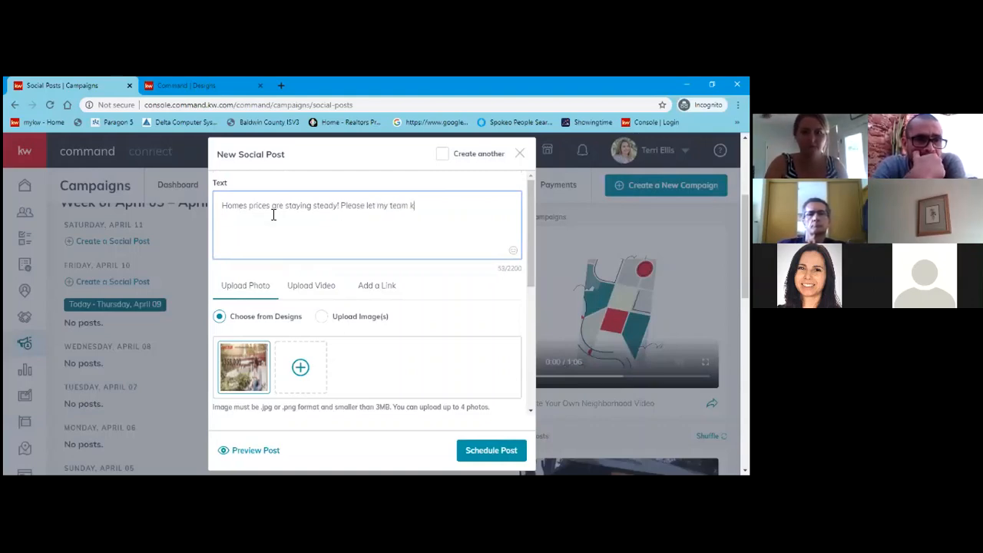
{"action": "type", "text": "now if you wou"}
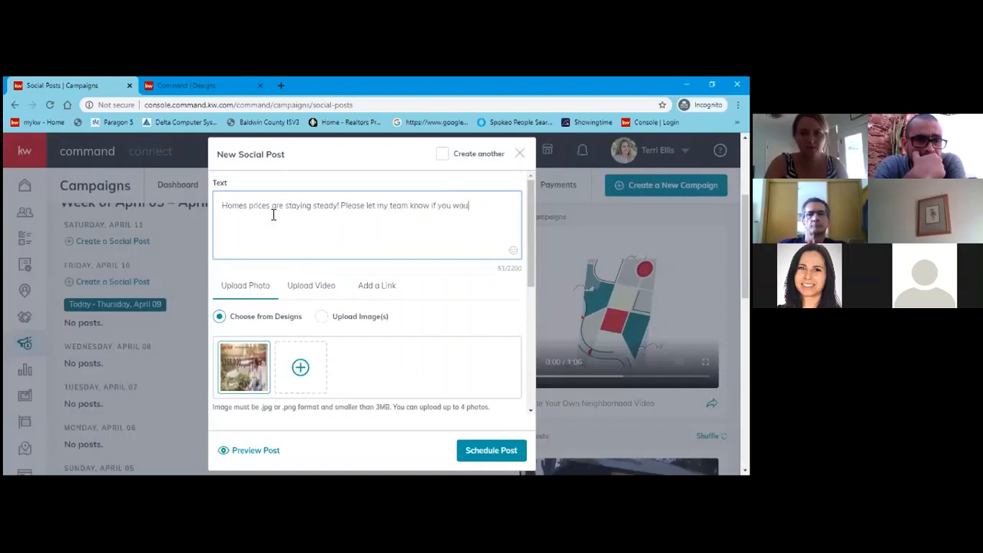
{"action": "type", "text": "ld like a "}
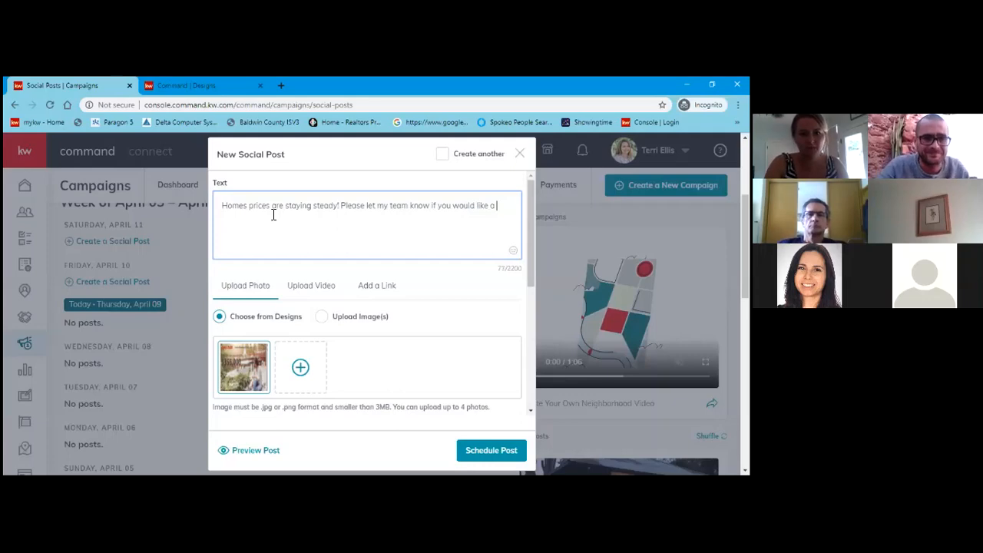
{"action": "type", "text": "free market anay"}
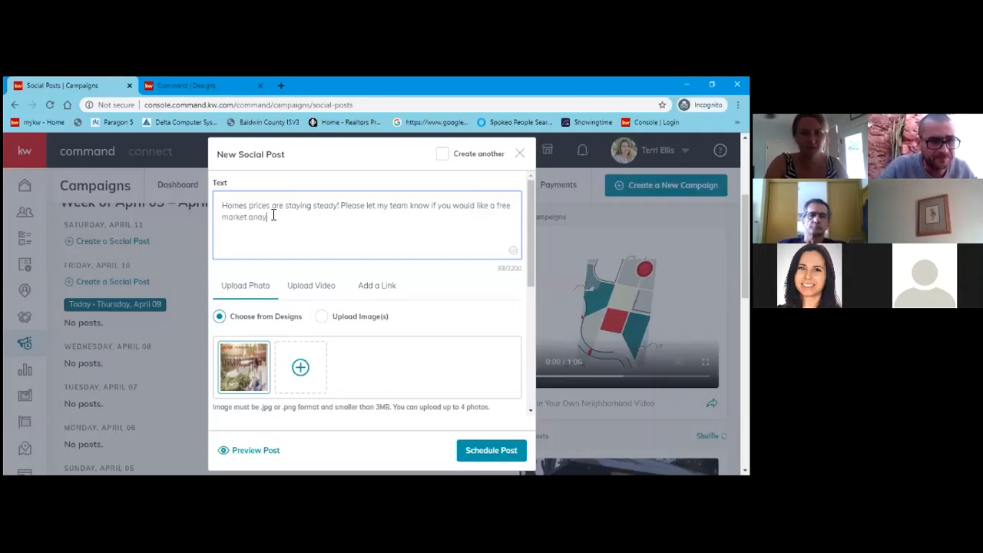
{"action": "type", "text": "ls "}
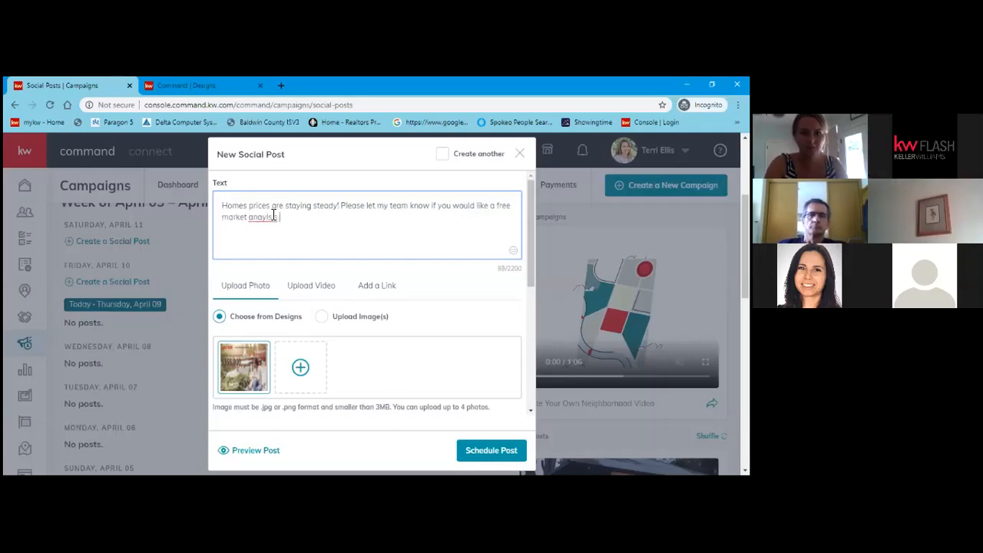
{"action": "type", "text": "on your home "}
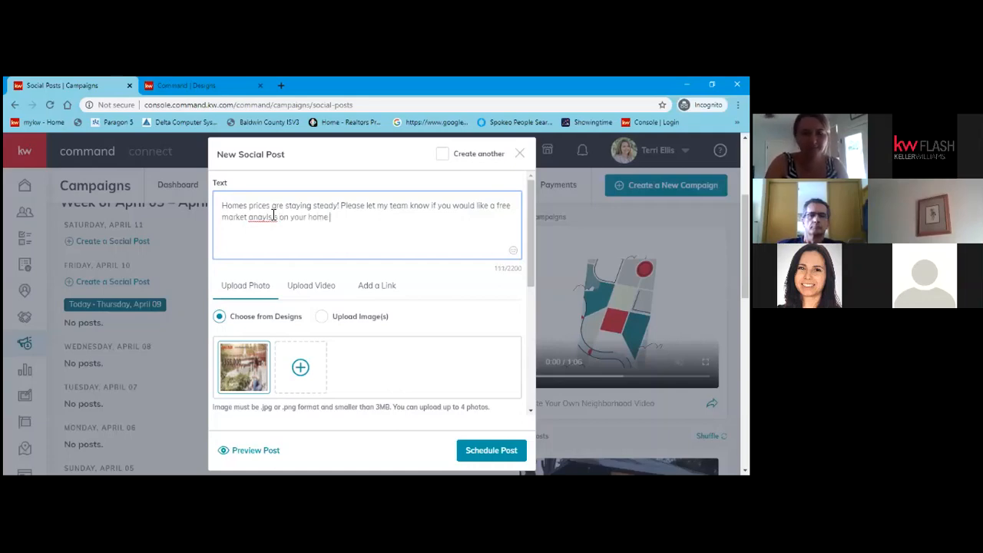
{"action": "type", "text": "Today."}
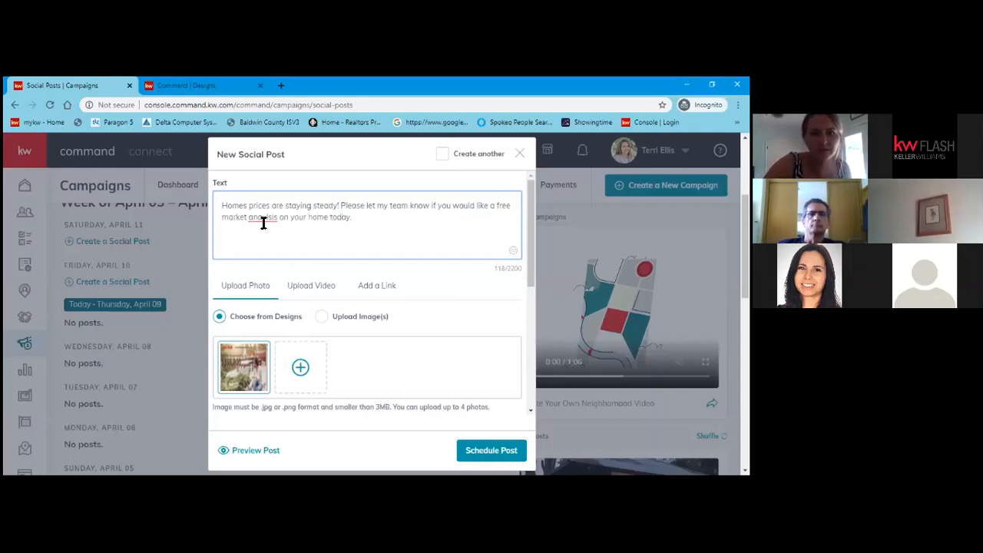
{"action": "right_click", "coordinate": [264, 221]}
{"action": "left_click", "coordinate": [285, 231]}
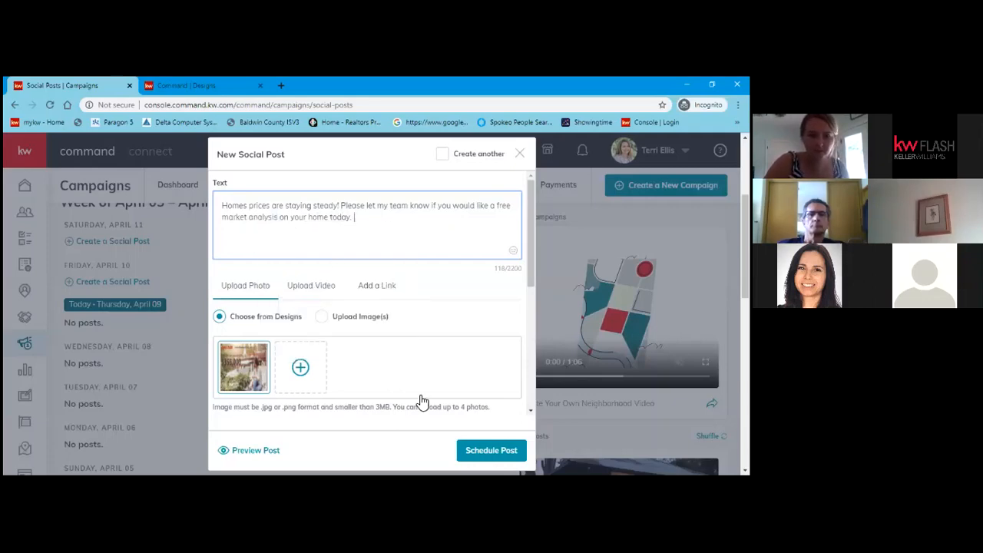
Tick 'Include my ownership statement' so the post carries 'Each office is independently owned and operated.'.
{"action": "scroll", "coordinate": [422, 403], "scroll_direction": "down", "scroll_amount": 1}
{"action": "scroll", "coordinate": [363, 242], "scroll_direction": "up", "scroll_amount": 1}
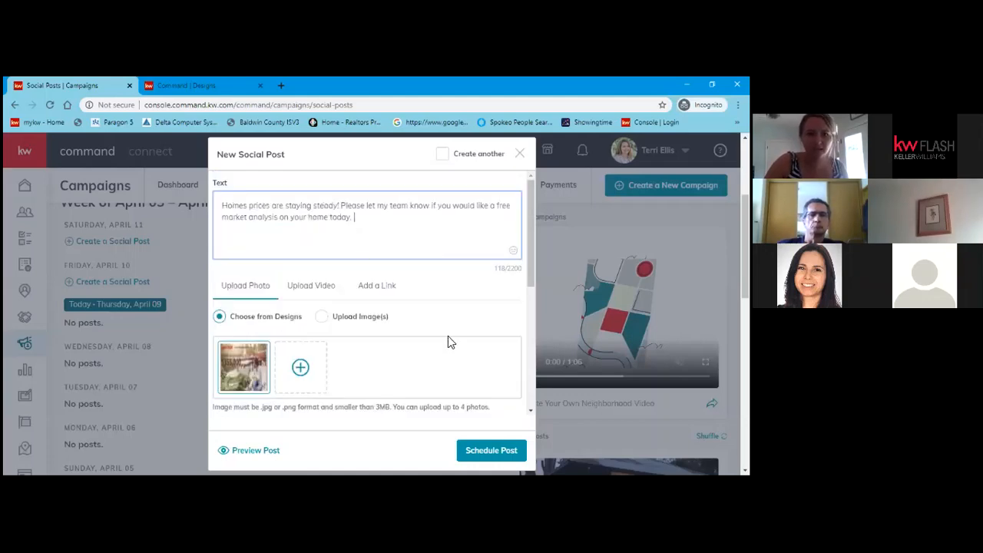
{"action": "scroll", "coordinate": [224, 245], "scroll_direction": "down", "scroll_amount": 1}
{"action": "scroll", "coordinate": [252, 274], "scroll_direction": "down", "scroll_amount": 1}
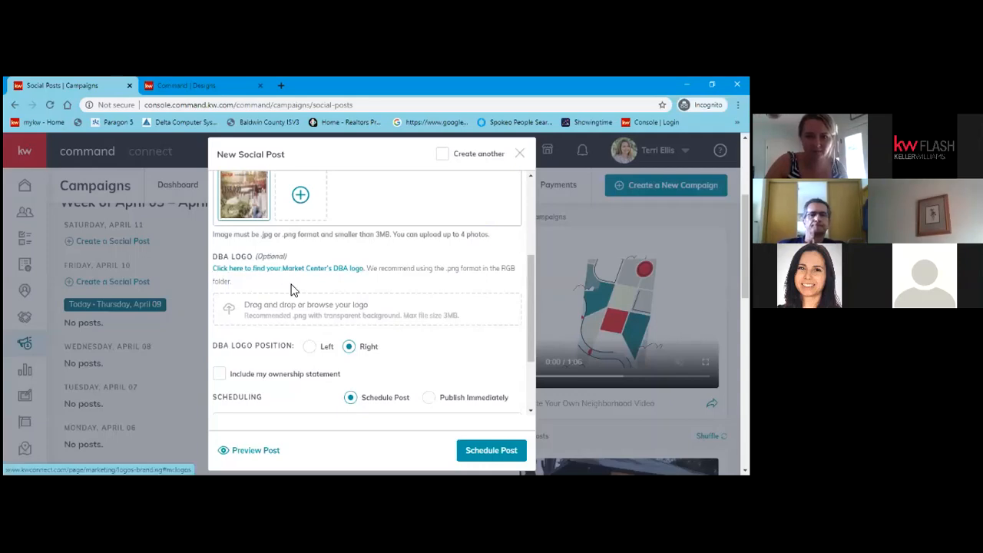
{"action": "scroll", "coordinate": [376, 277], "scroll_direction": "down", "scroll_amount": 1}
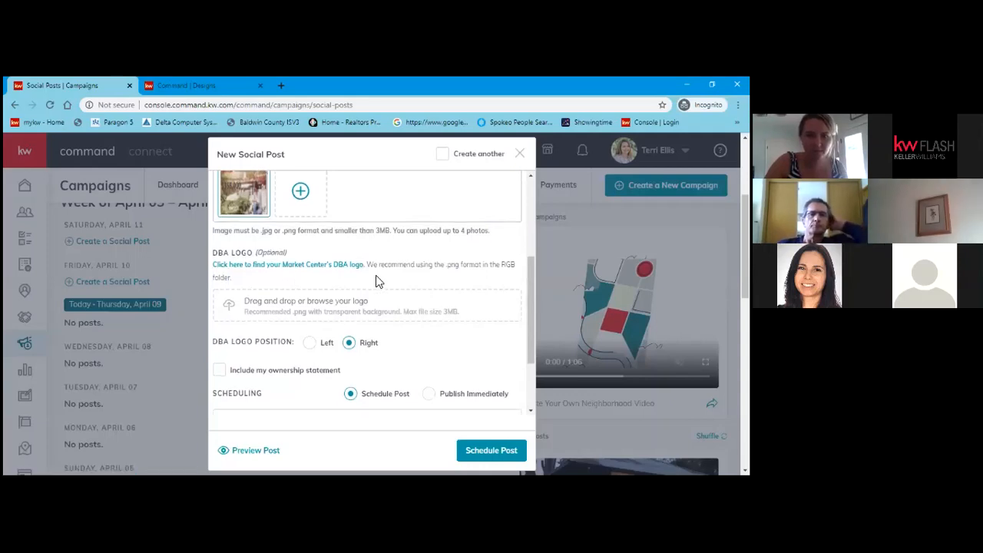
{"action": "scroll", "coordinate": [376, 275], "scroll_direction": "down", "scroll_amount": 1}
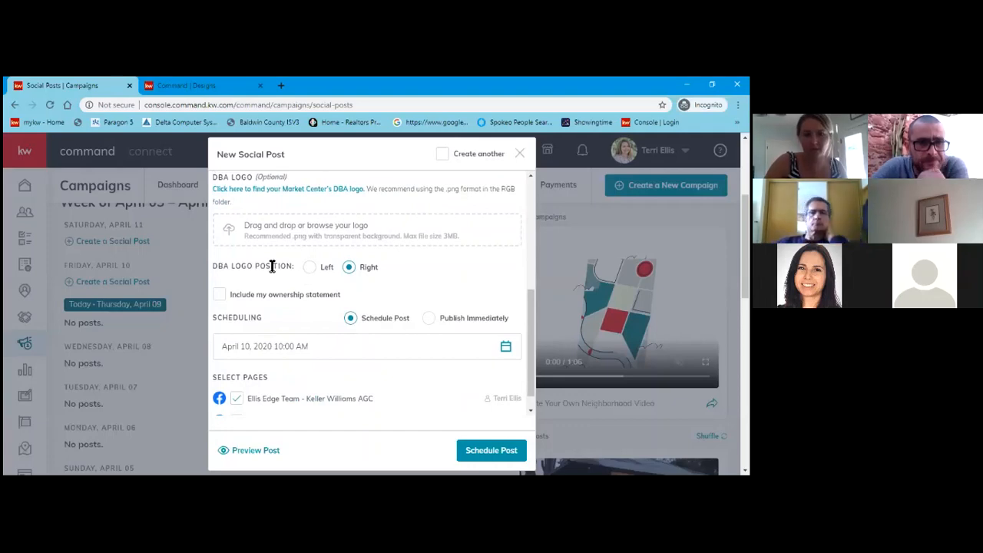
{"action": "scroll", "coordinate": [261, 230], "scroll_direction": "up", "scroll_amount": 1}
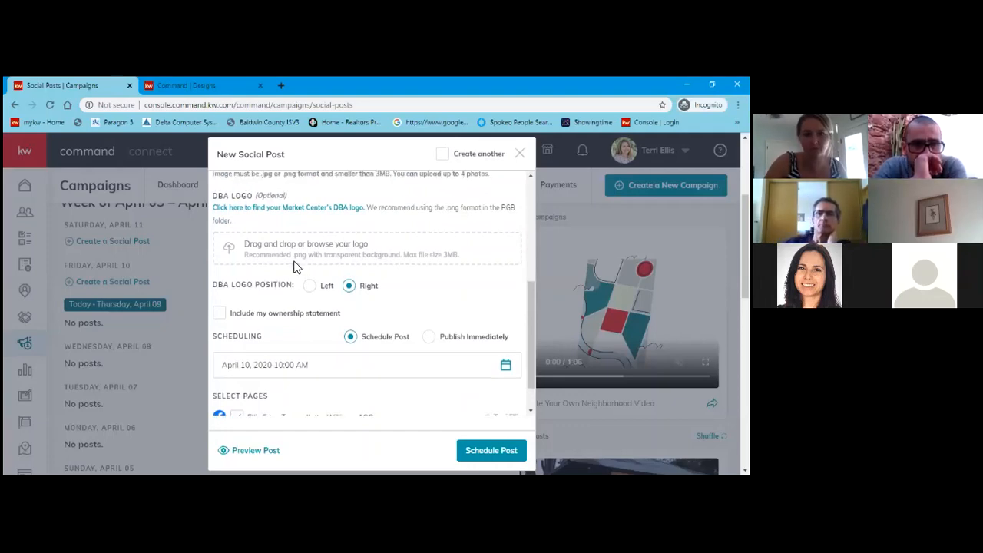
{"action": "scroll", "coordinate": [296, 265], "scroll_direction": "up", "scroll_amount": 1}
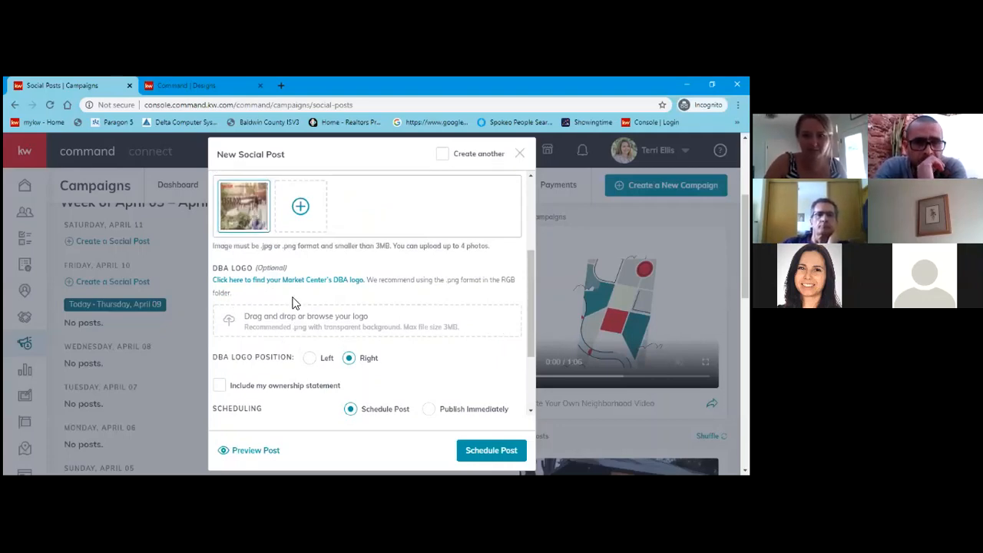
{"action": "scroll", "coordinate": [288, 306], "scroll_direction": "down", "scroll_amount": 1}
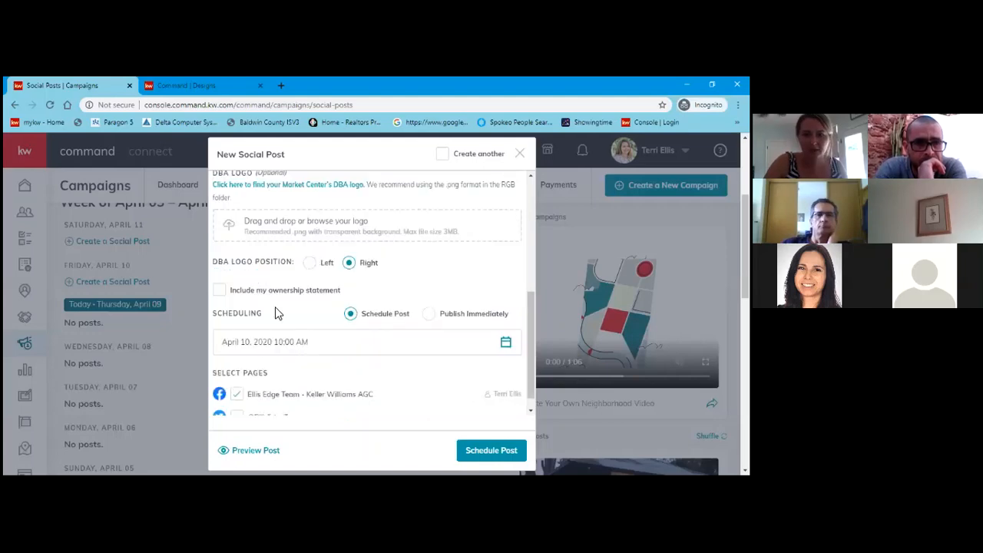
{"action": "left_click", "coordinate": [220, 289]}
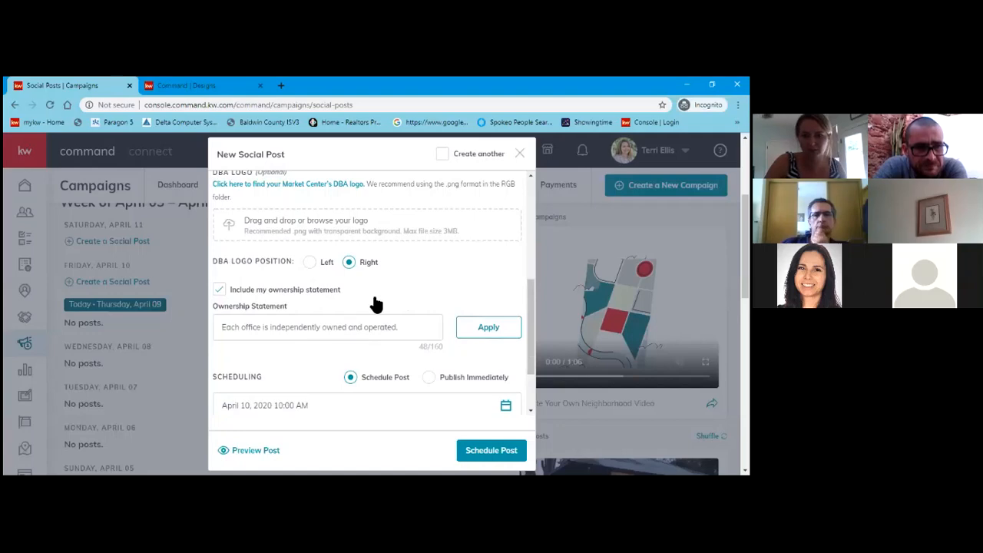
{"action": "scroll", "coordinate": [373, 303], "scroll_direction": "down", "scroll_amount": 1}
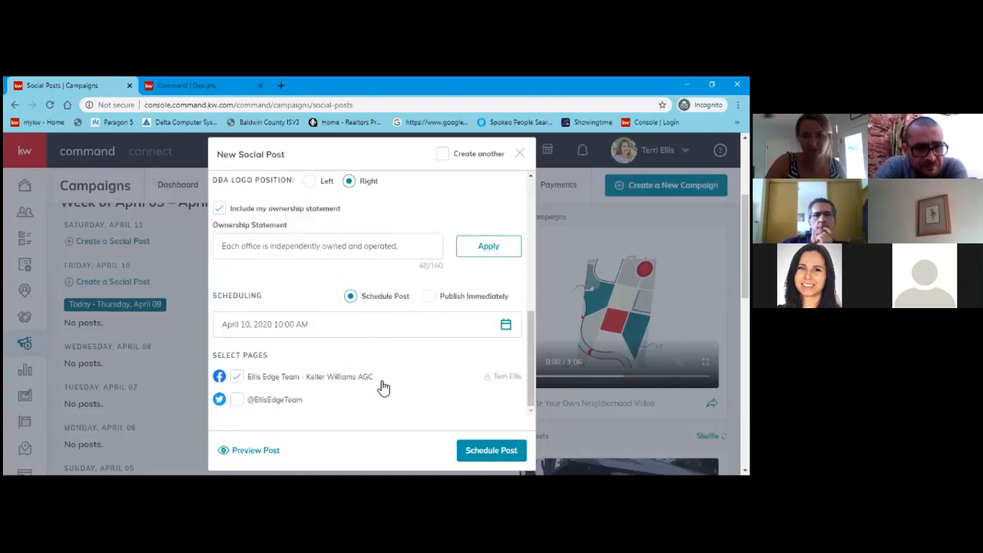
{"action": "scroll", "coordinate": [384, 388], "scroll_direction": "down", "scroll_amount": 1}
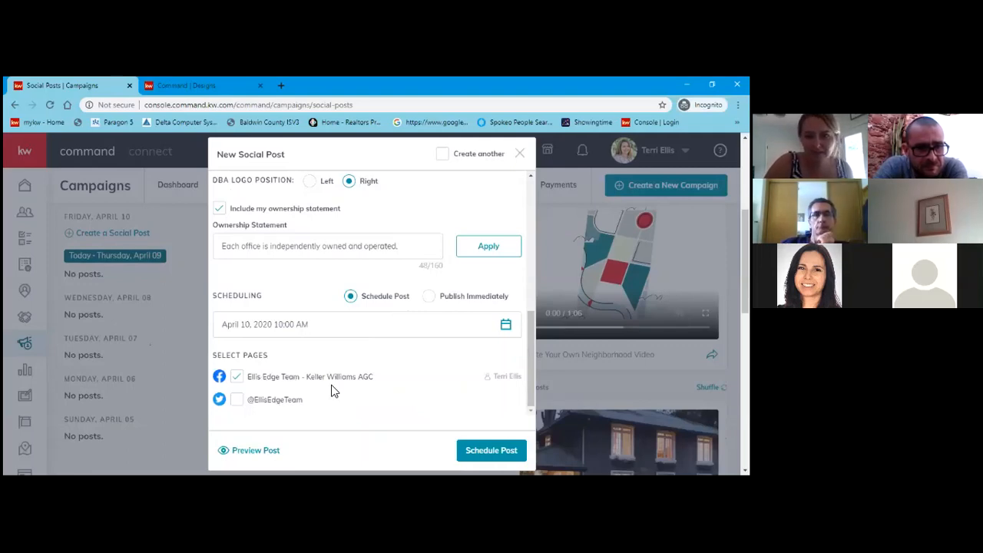
Preview the post and confirm scheduling it to the Facebook page for April 10, 2020, 10:00 AM.
{"action": "left_click", "coordinate": [483, 453]}
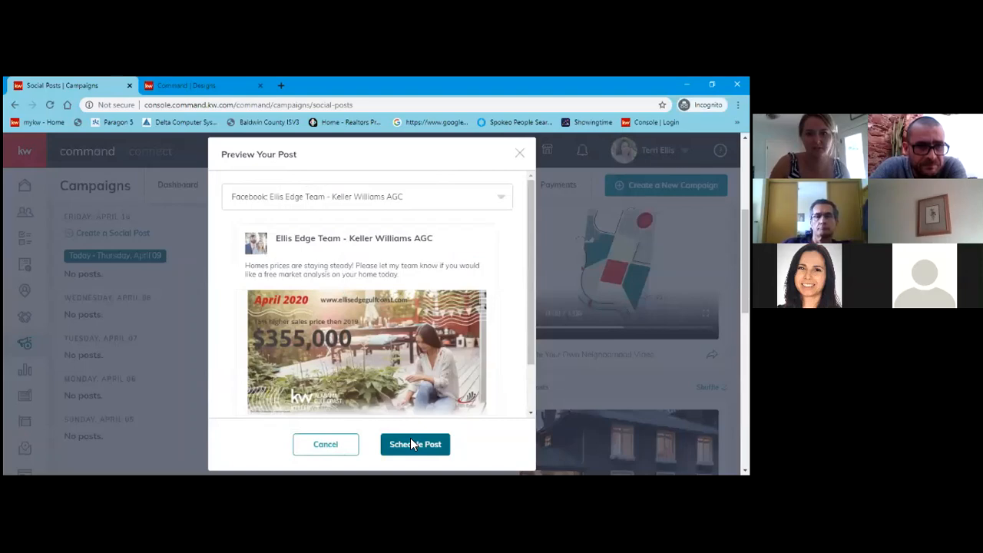
{"action": "left_click", "coordinate": [411, 443]}
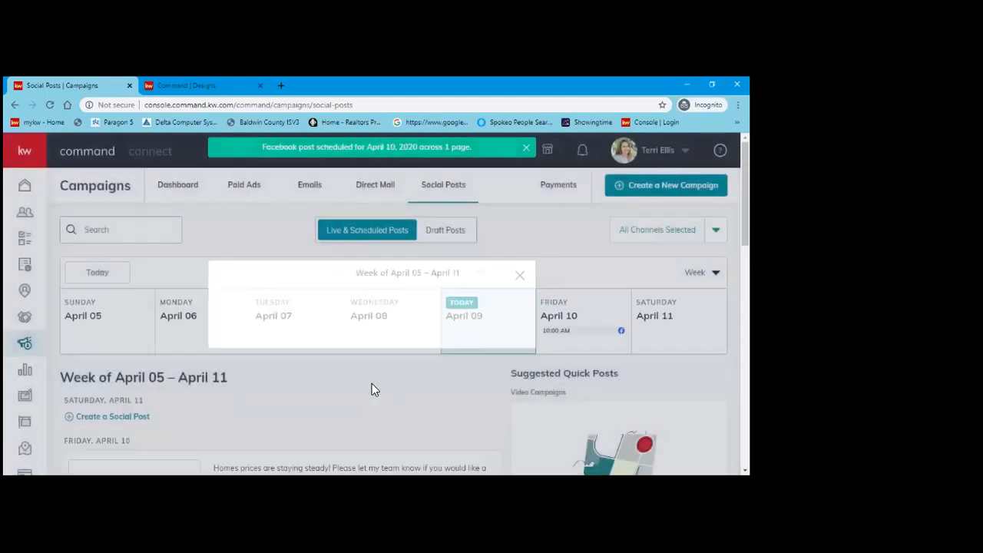
{"action": "scroll", "coordinate": [262, 331], "scroll_direction": "down", "scroll_amount": 1}
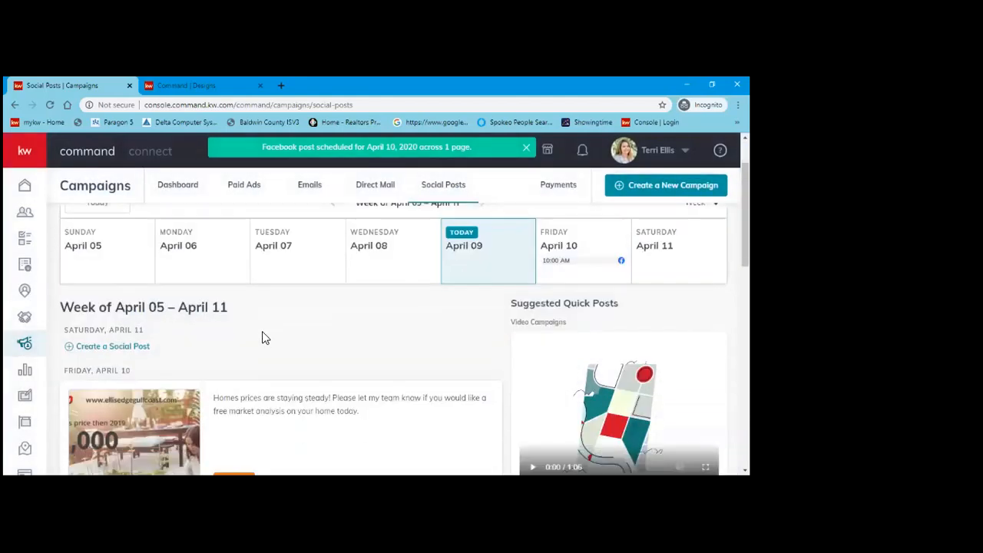
{"action": "scroll", "coordinate": [262, 331], "scroll_direction": "down", "scroll_amount": 1}
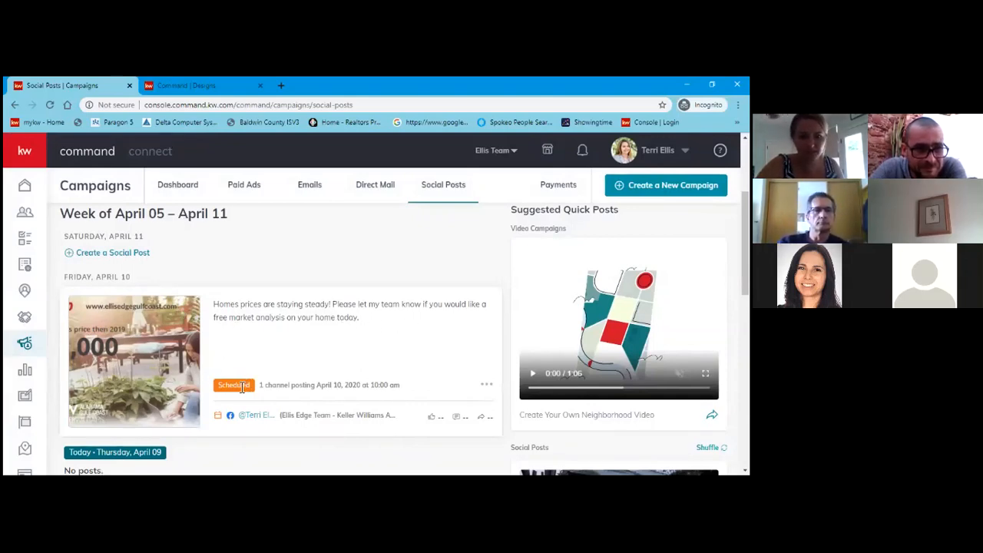
{"action": "scroll", "coordinate": [294, 358], "scroll_direction": "down", "scroll_amount": 1}
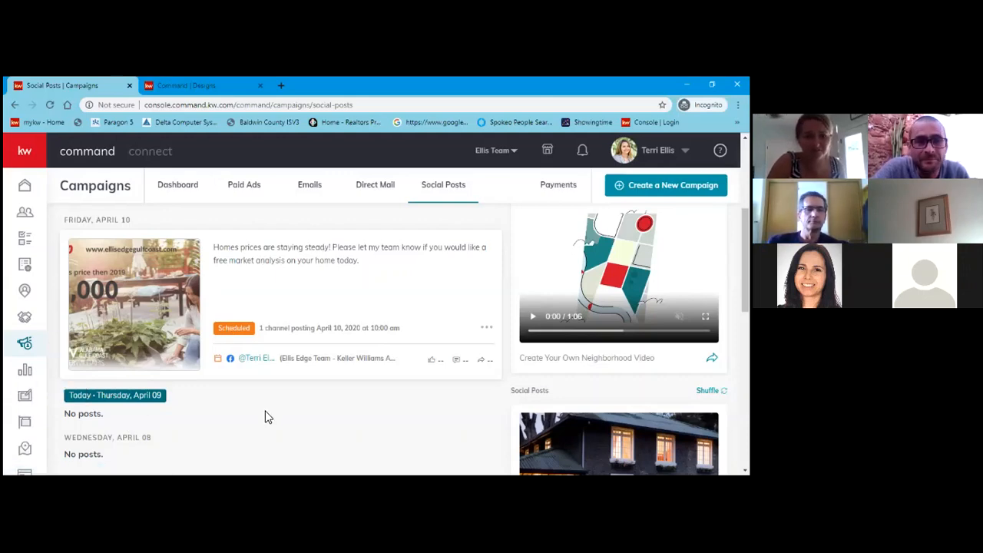
{"action": "scroll", "coordinate": [368, 370], "scroll_direction": "up", "scroll_amount": 2}
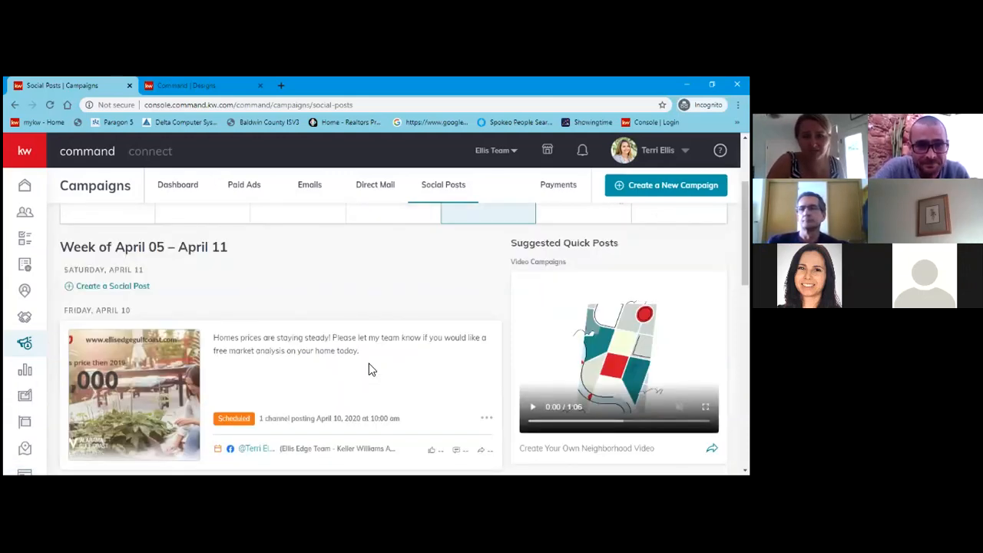
{"action": "scroll", "coordinate": [369, 369], "scroll_direction": "down", "scroll_amount": 5}
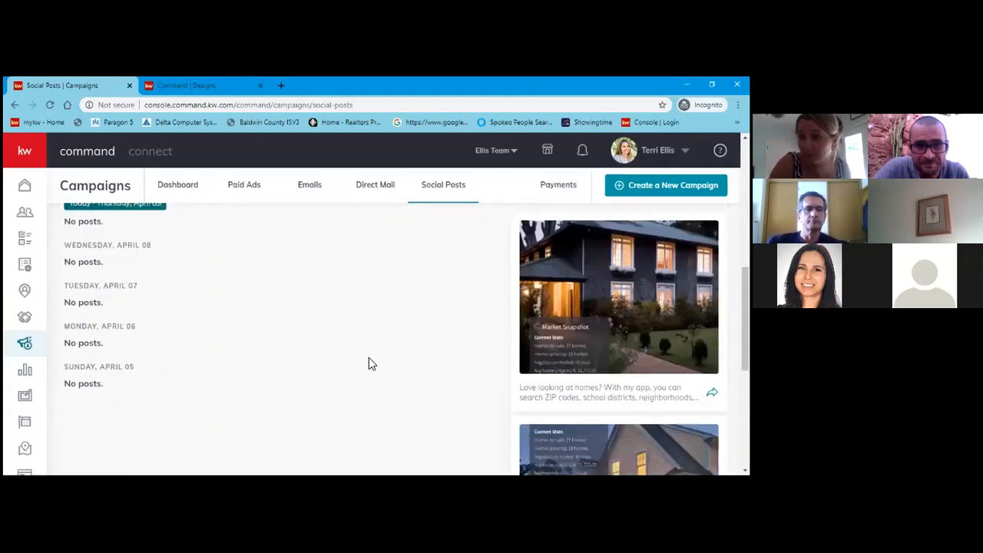